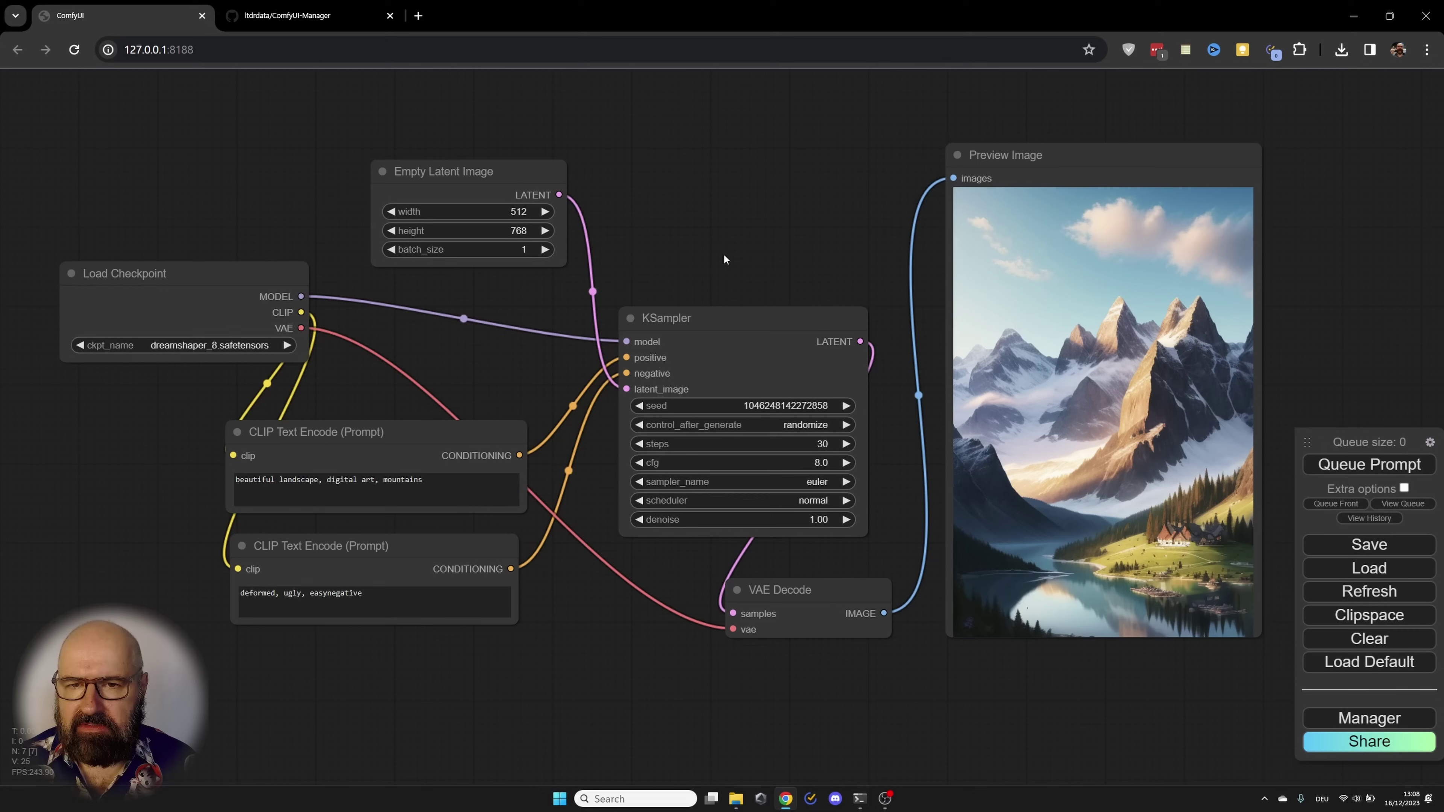
Step: Nudge the Load Checkpoint node slightly up and to the left
{"action": "mouse_move", "coordinate": [208, 276]}
{"action": "left_mouse_down"}
{"action": "mouse_move", "coordinate": [169, 278]}
{"action": "mouse_move", "coordinate": [199, 273]}
{"action": "left_mouse_up"}
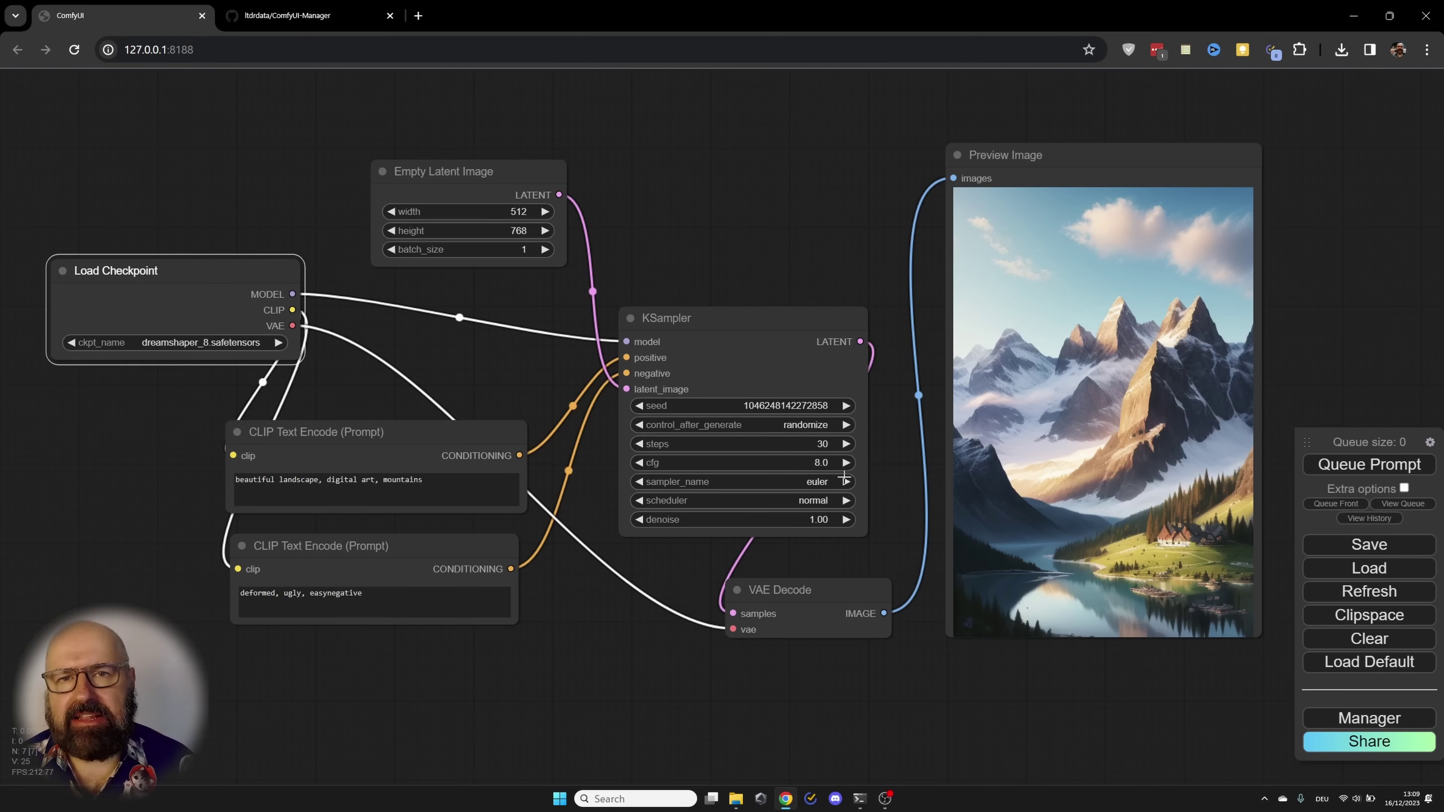
Step: Reload the page with F5 to empty the canvas, and move the queue panel to the right edge
{"action": "key", "text": "F5"}
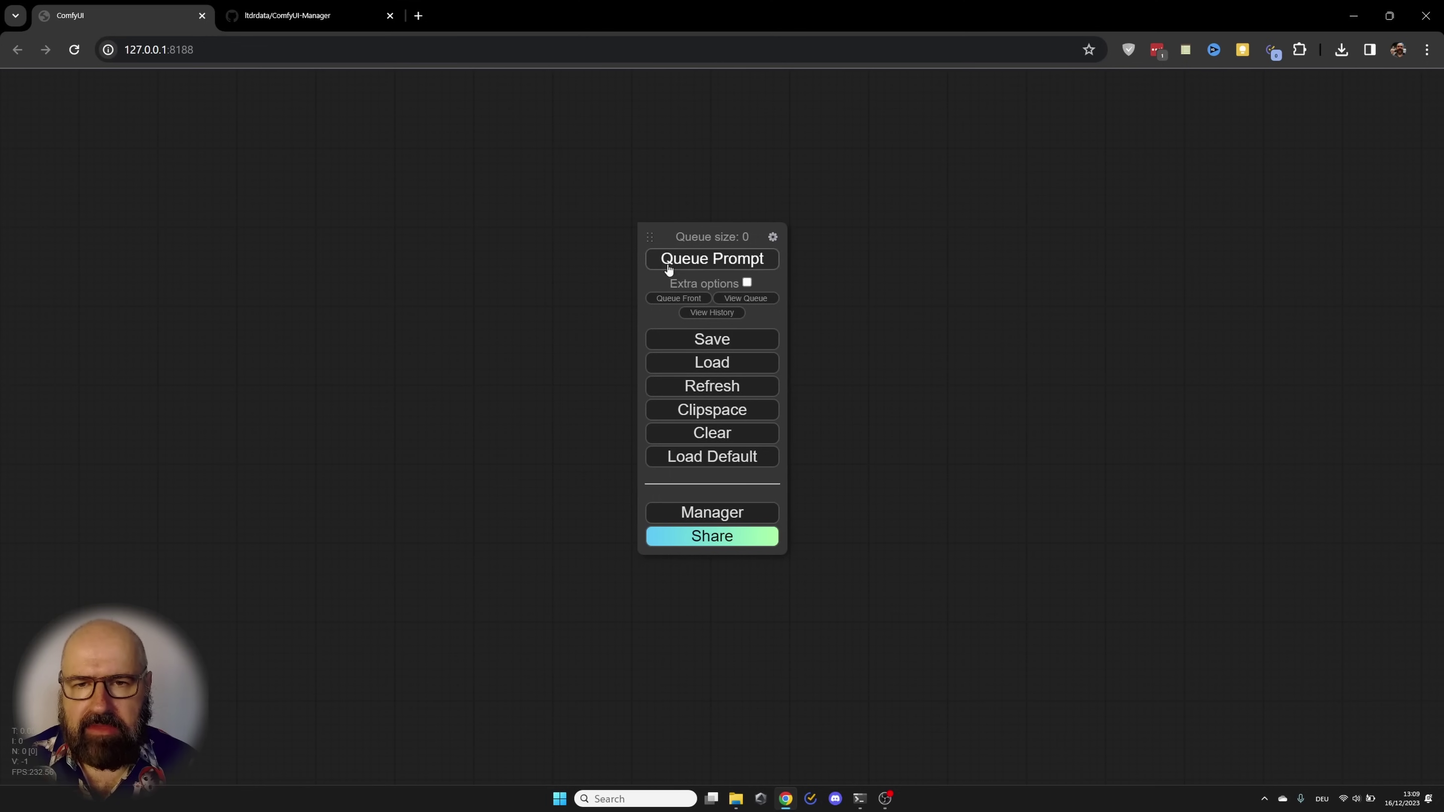
{"action": "left_click_drag", "start_coordinate": [640, 236], "coordinate": [689, 233]}
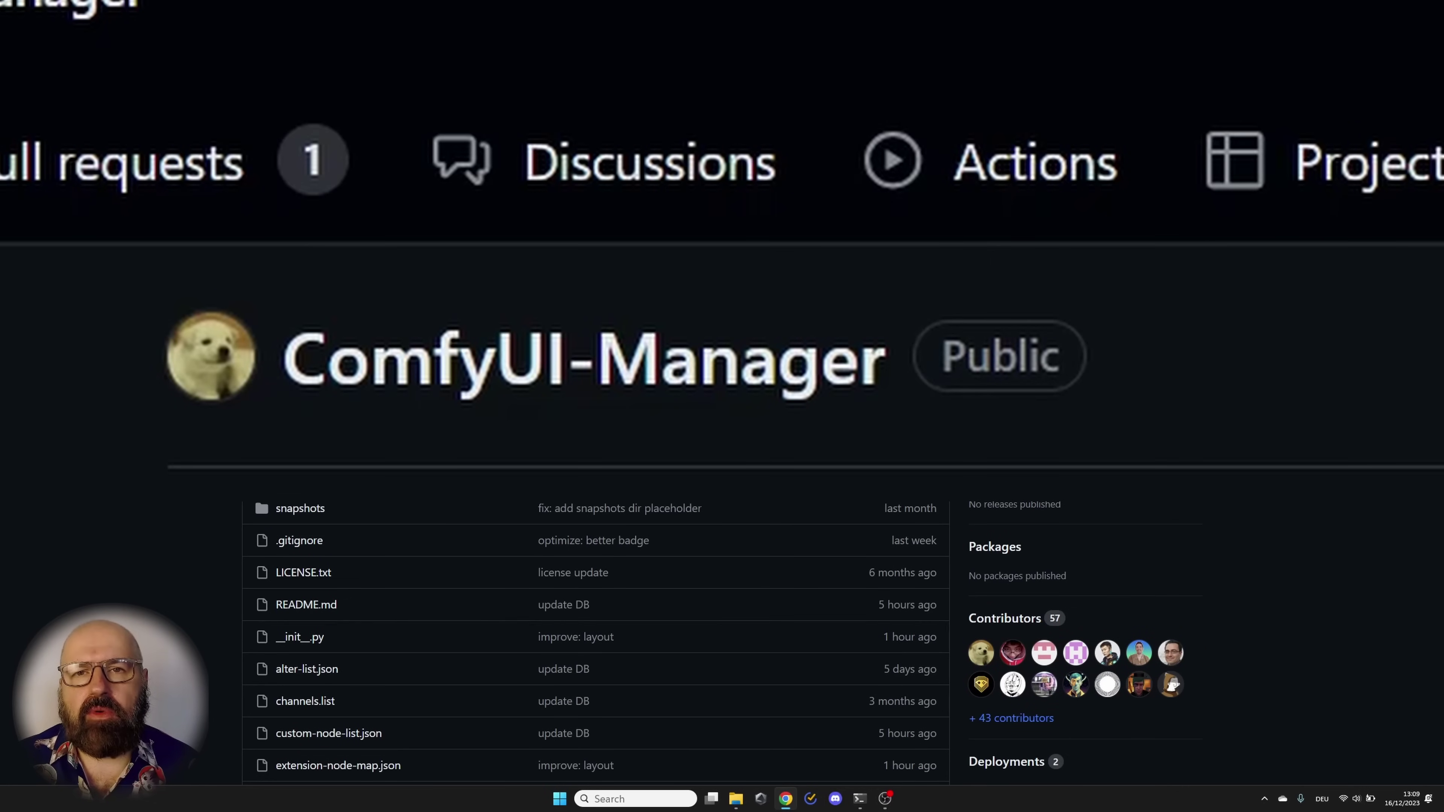
Step: Scroll the ComfyUI-Manager README down to its Installation section
{"action": "scroll", "coordinate": [176, 356], "scroll_direction": "down", "scroll_amount": 15}
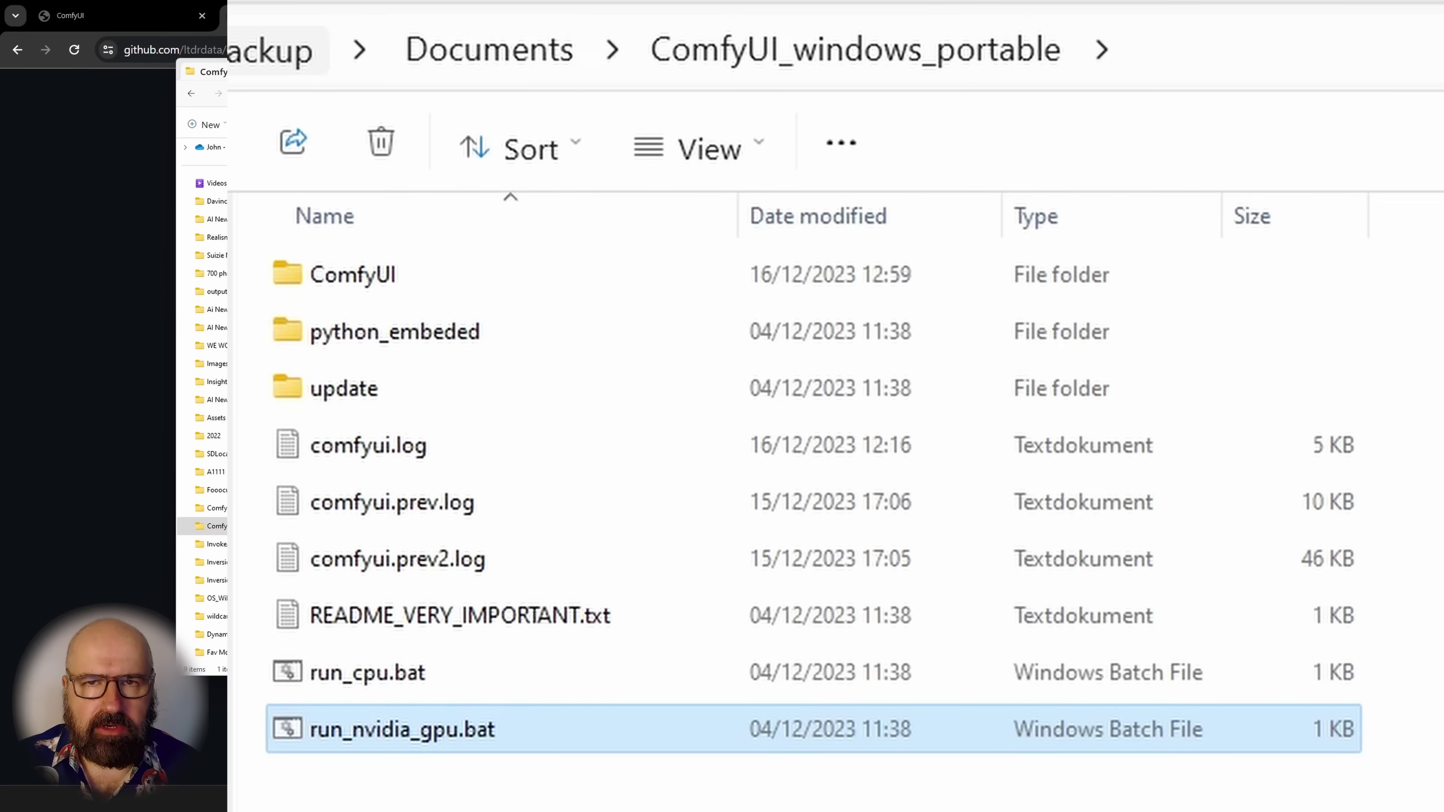
Step: Go into ComfyUI\custom_nodes in File Explorer and select the address bar
{"action": "left_click", "coordinate": [494, 289]}
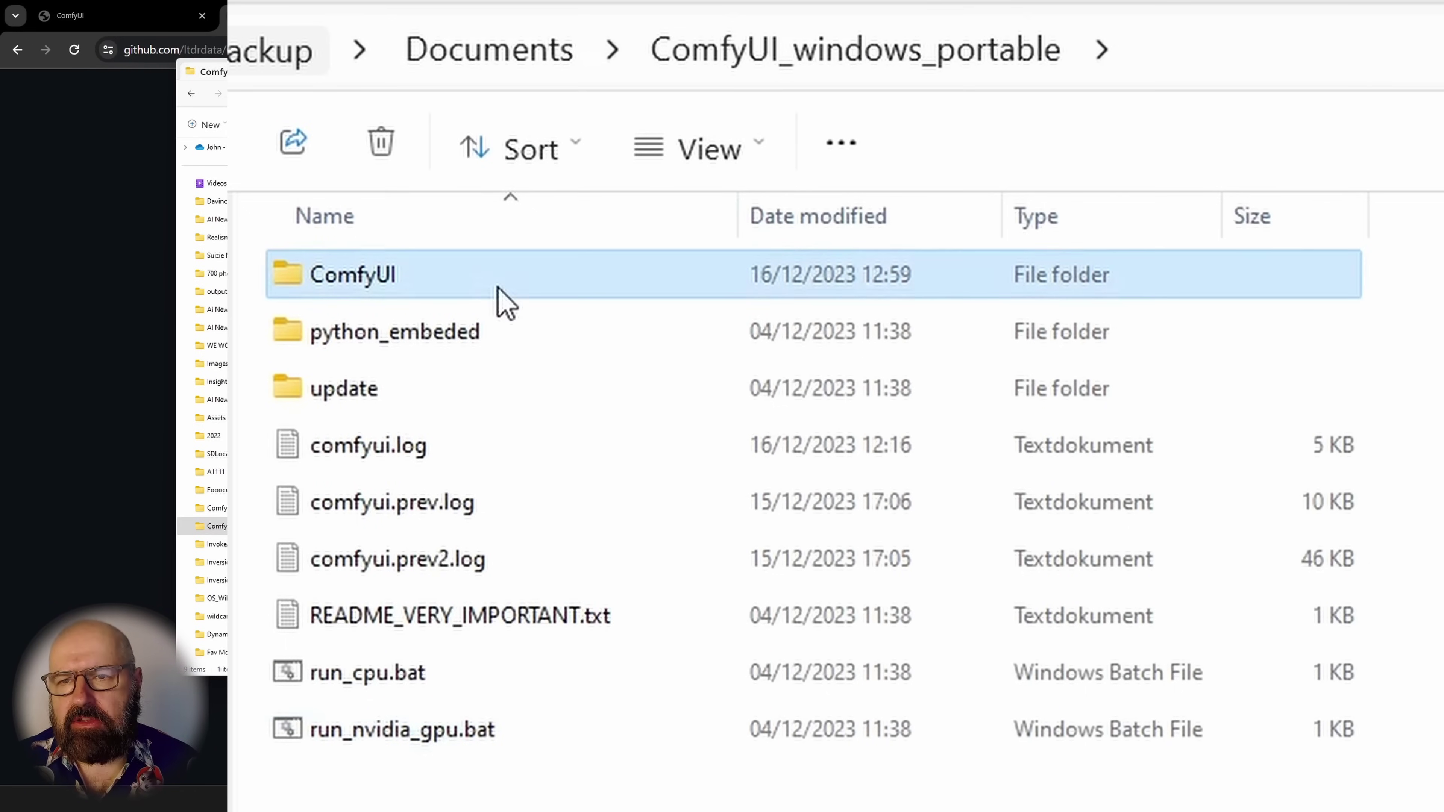
{"action": "double_click", "coordinate": [447, 293]}
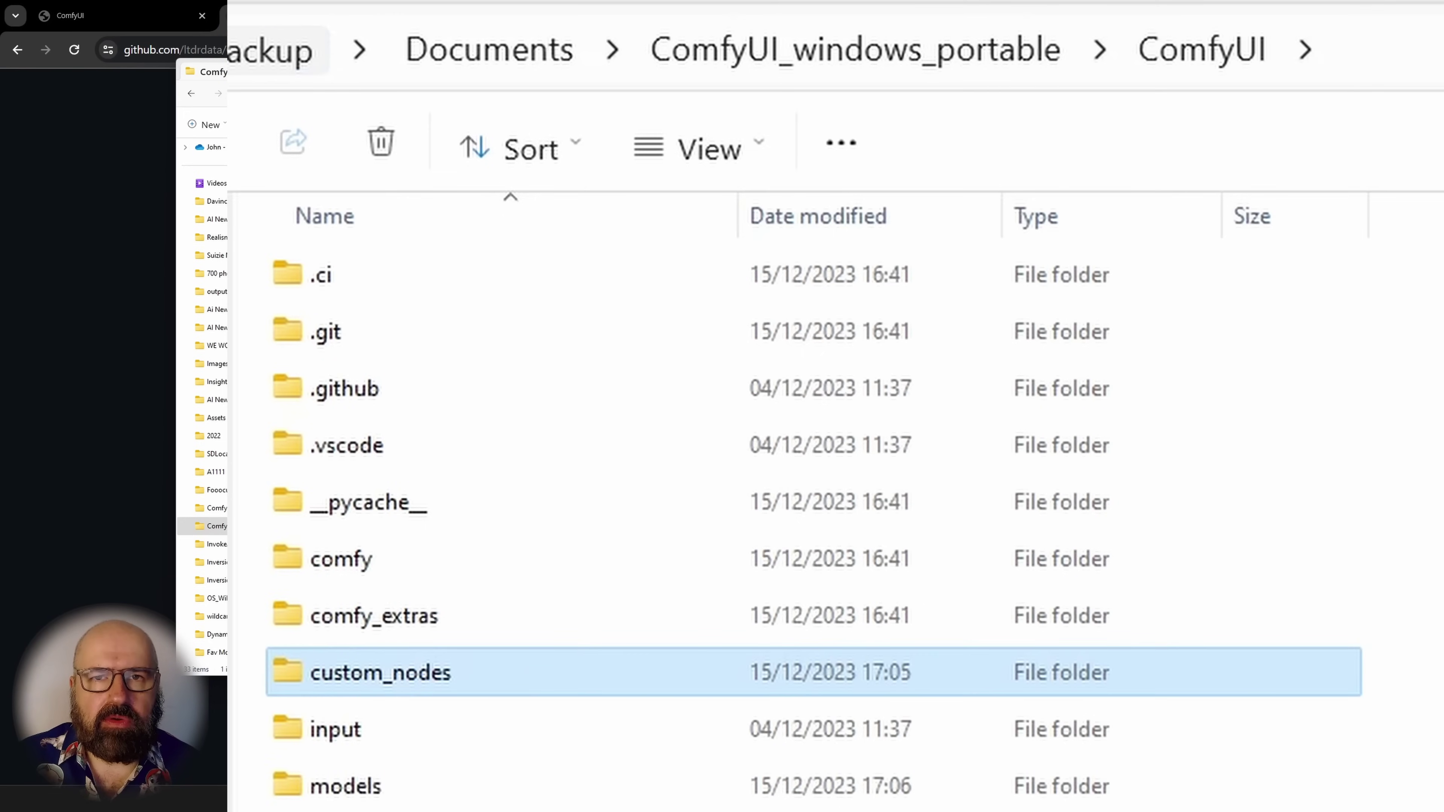
{"action": "key", "text": "Return"}
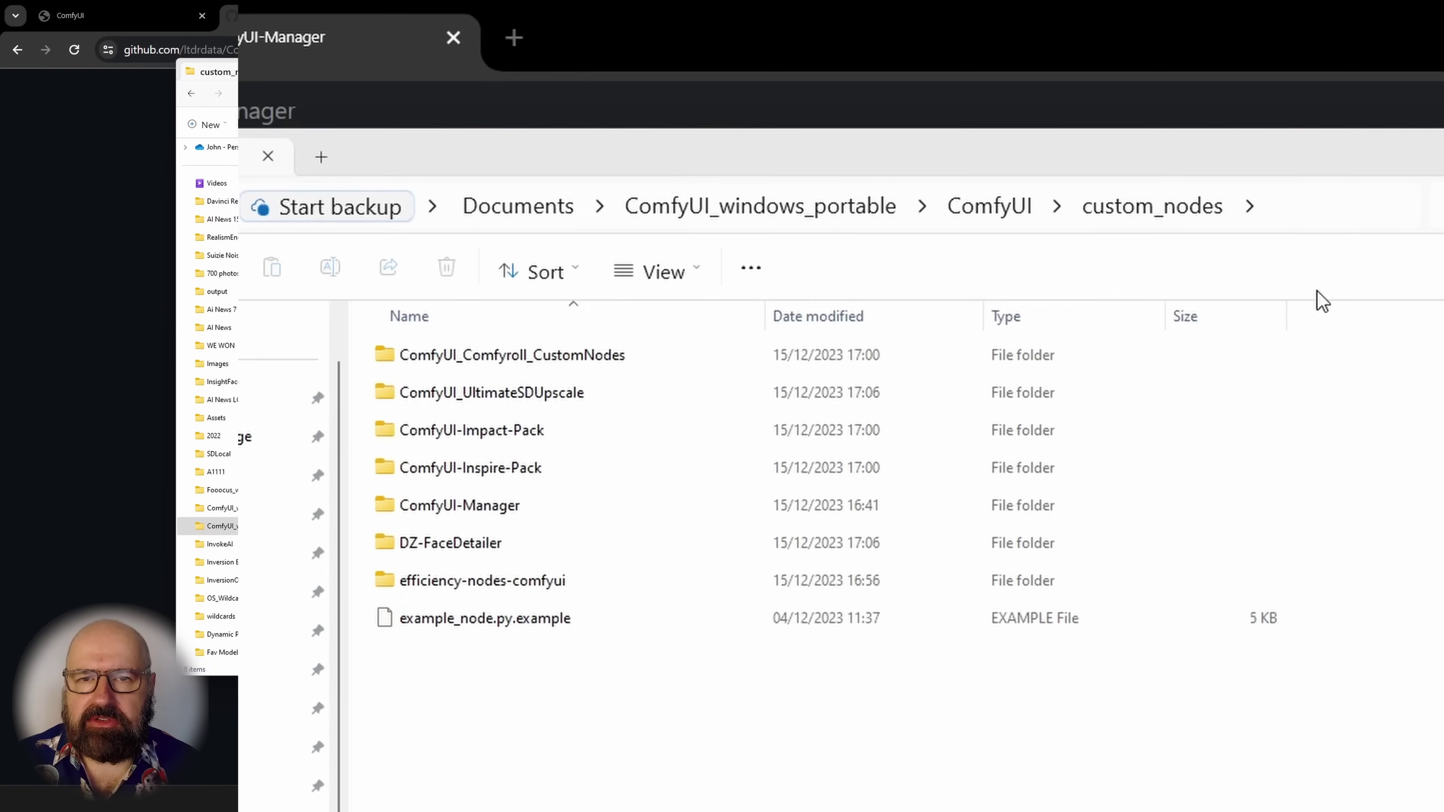
{"action": "left_click", "coordinate": [1299, 203]}
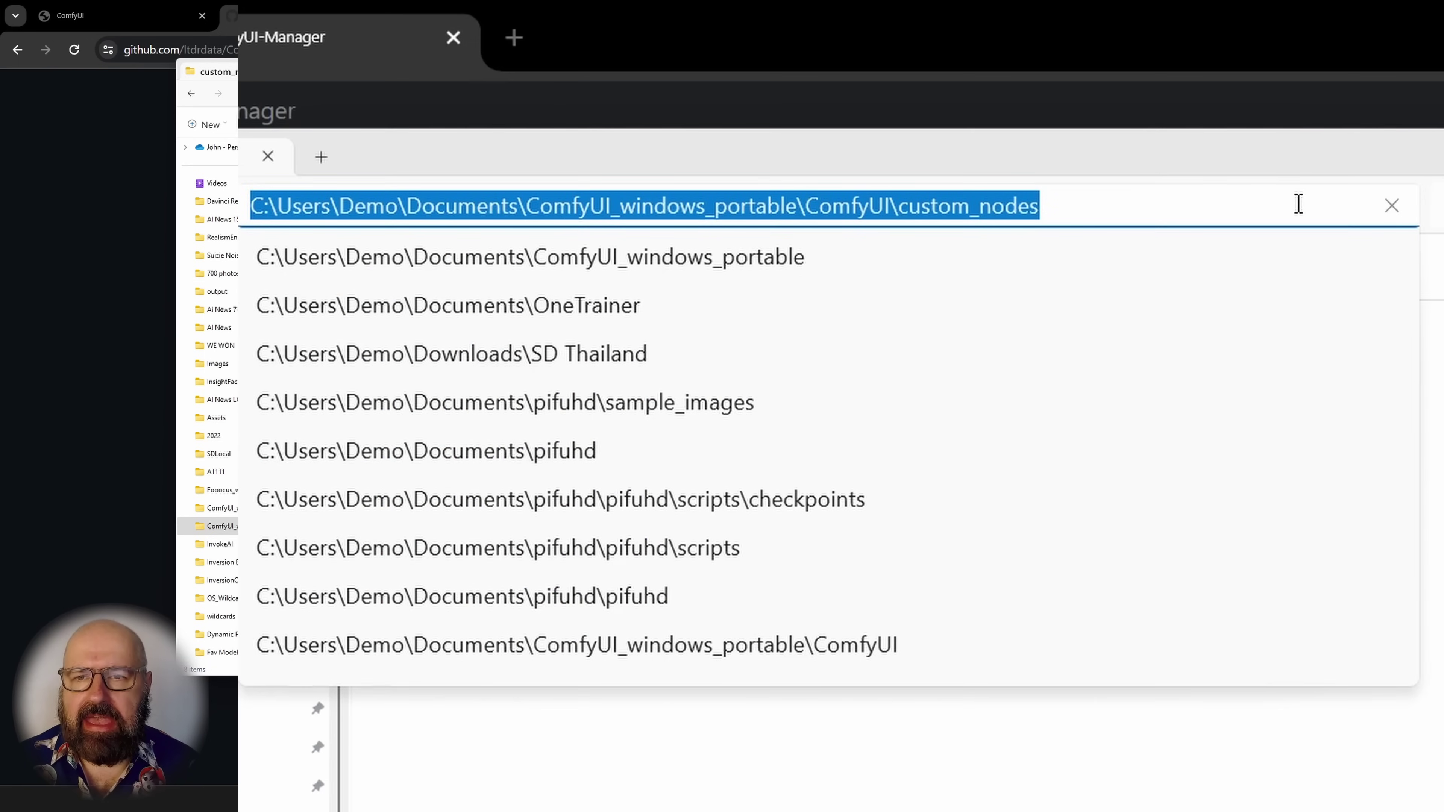
Step: Launch cmd in custom_nodes and paste the git clone command for ComfyUI-Manager
{"action": "type", "text": "cmd"}
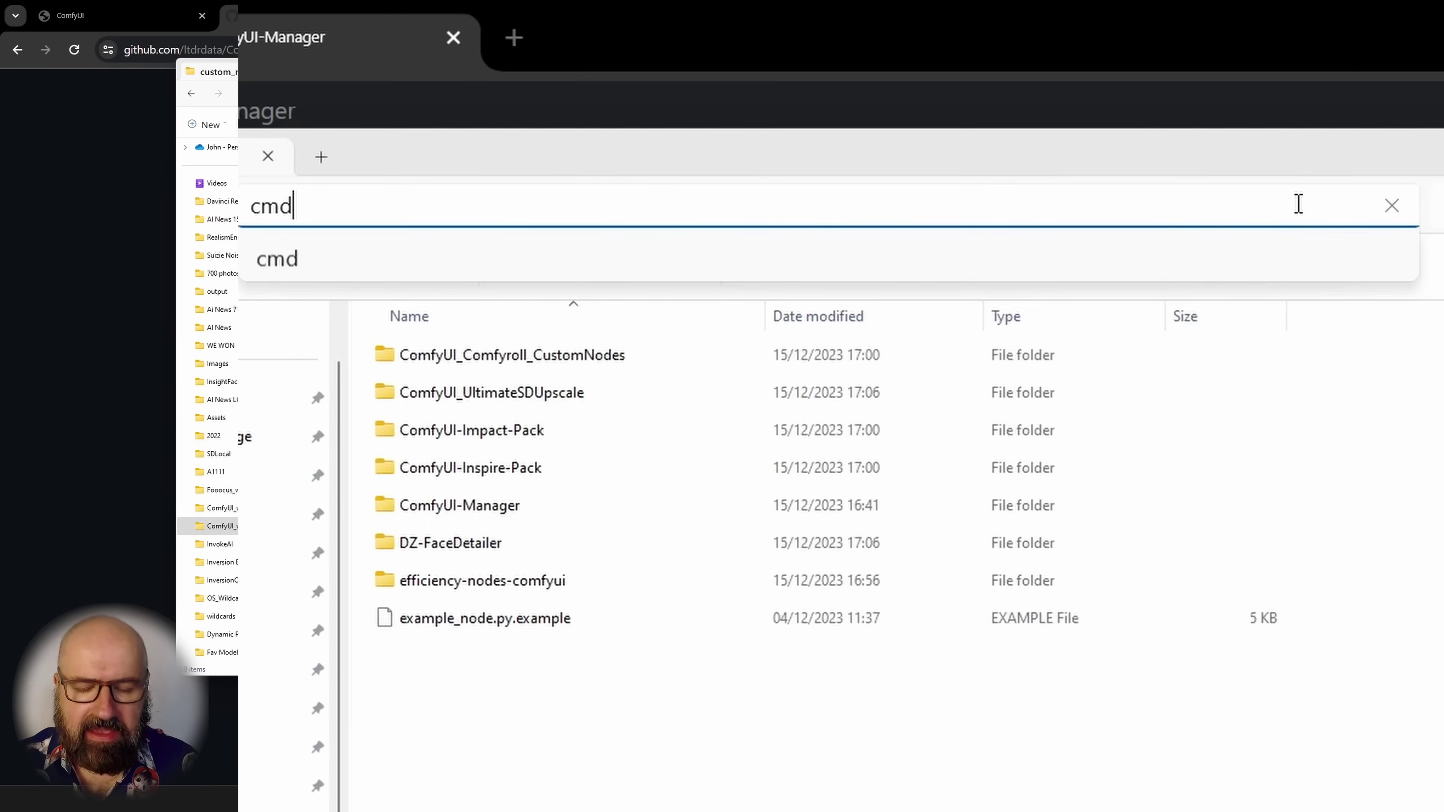
{"action": "key", "text": "Return"}
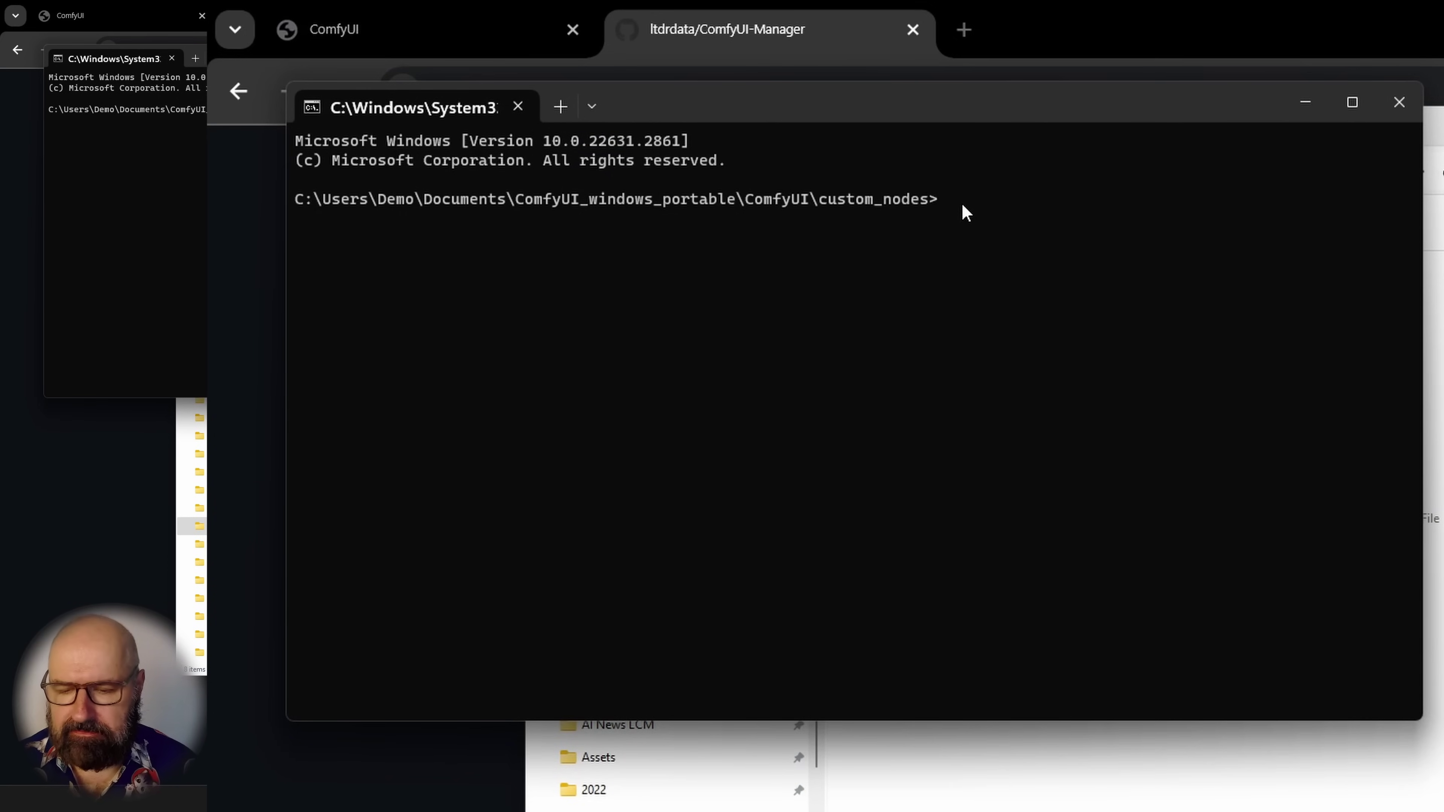
{"action": "type", "text": "git clone https://github.com/ltdrdata/ComfyUI-Manager.git"}
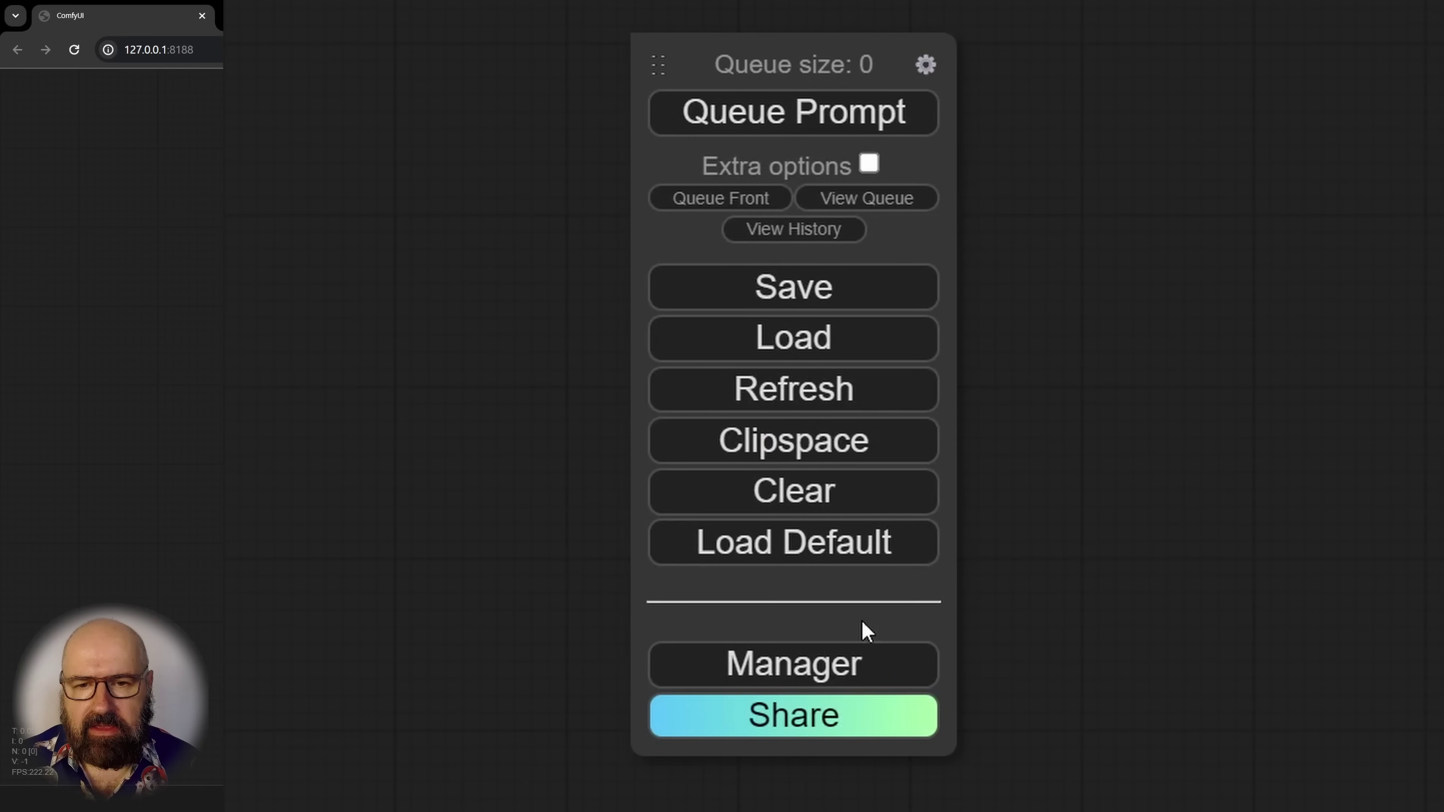
Step: Bring up the Manager menu listing Install Custom Nodes, Install Models, Update All and Fetch Updates
{"action": "left_click", "coordinate": [794, 677]}
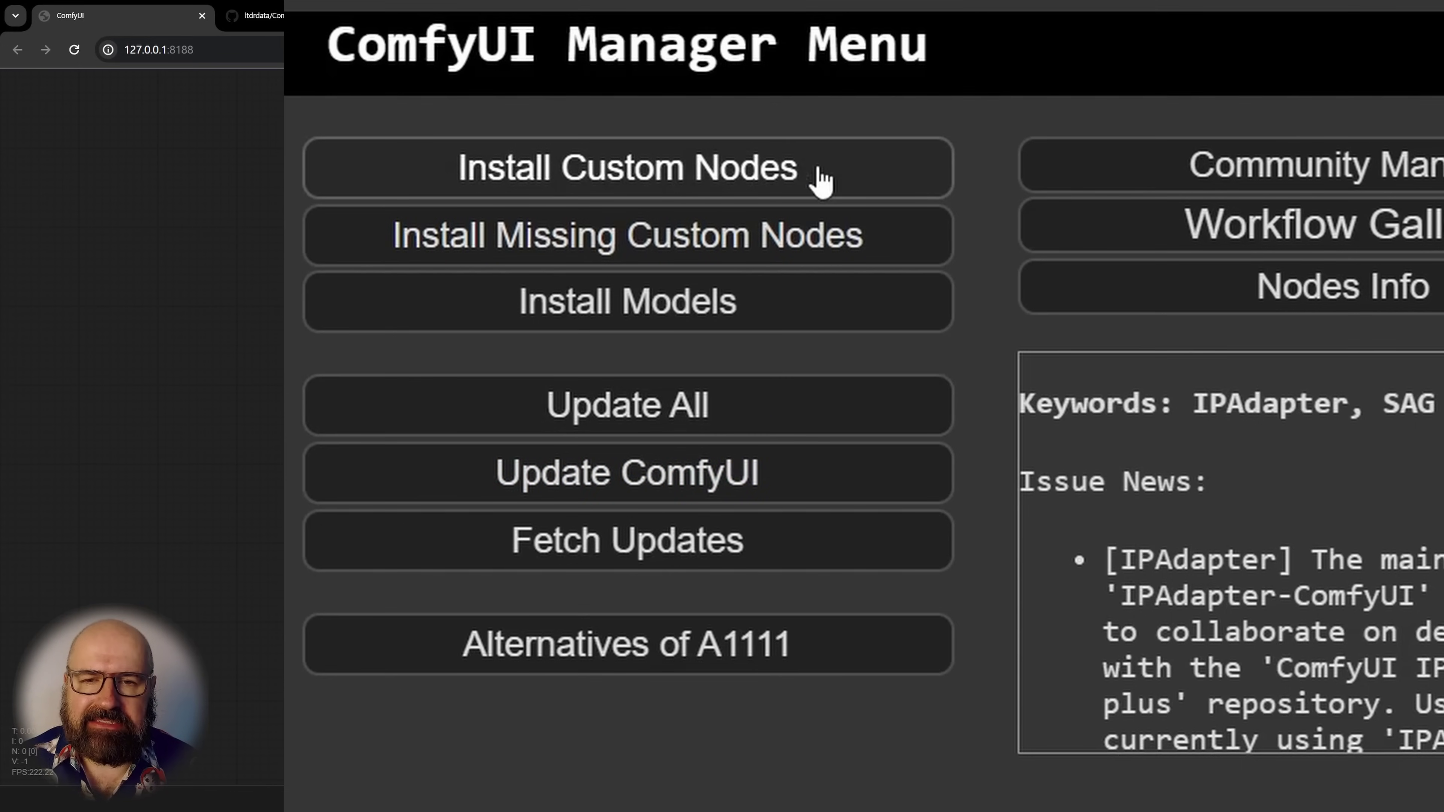
{"action": "left_click", "coordinate": [712, 173]}
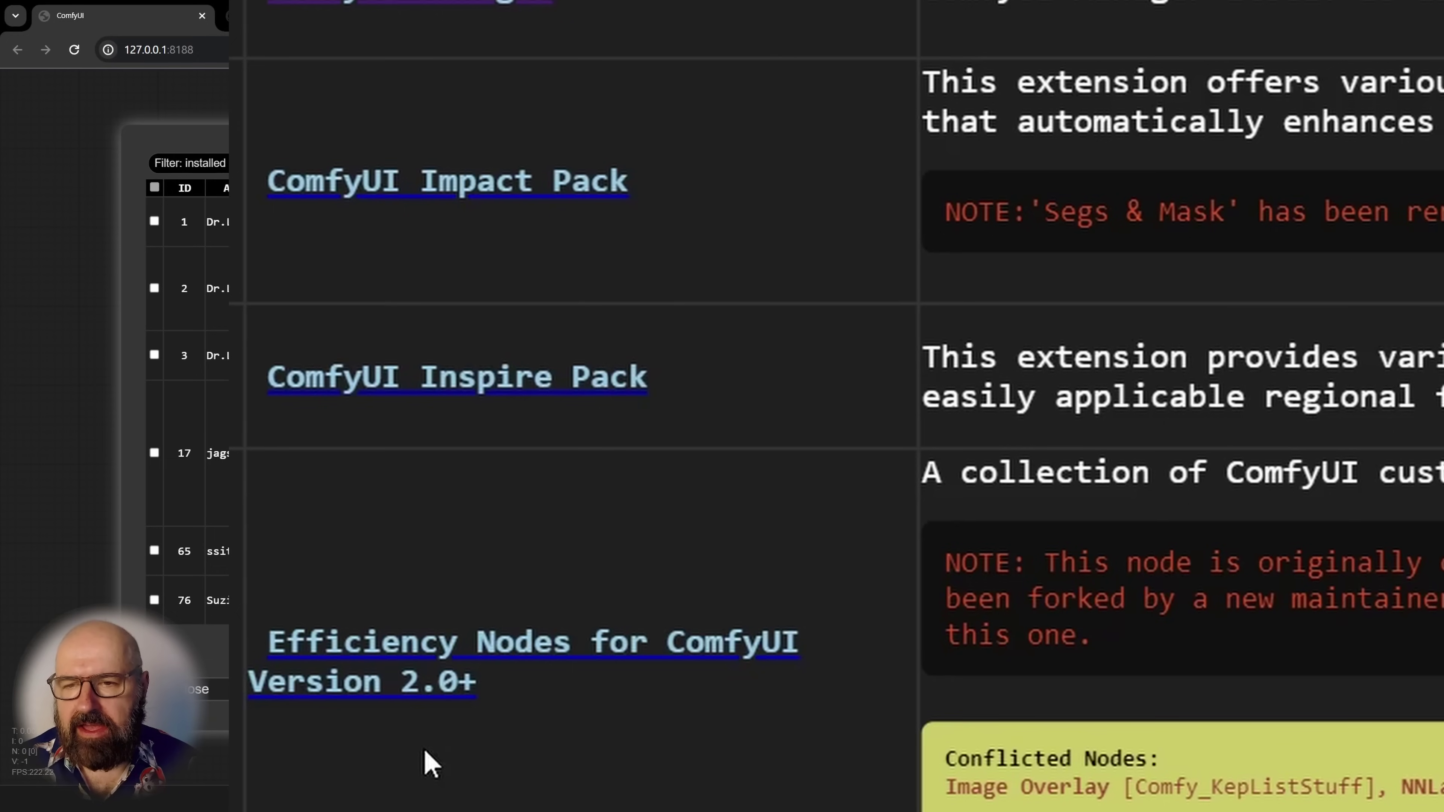
{"action": "scroll", "coordinate": [467, 733], "scroll_direction": "down", "scroll_amount": 5}
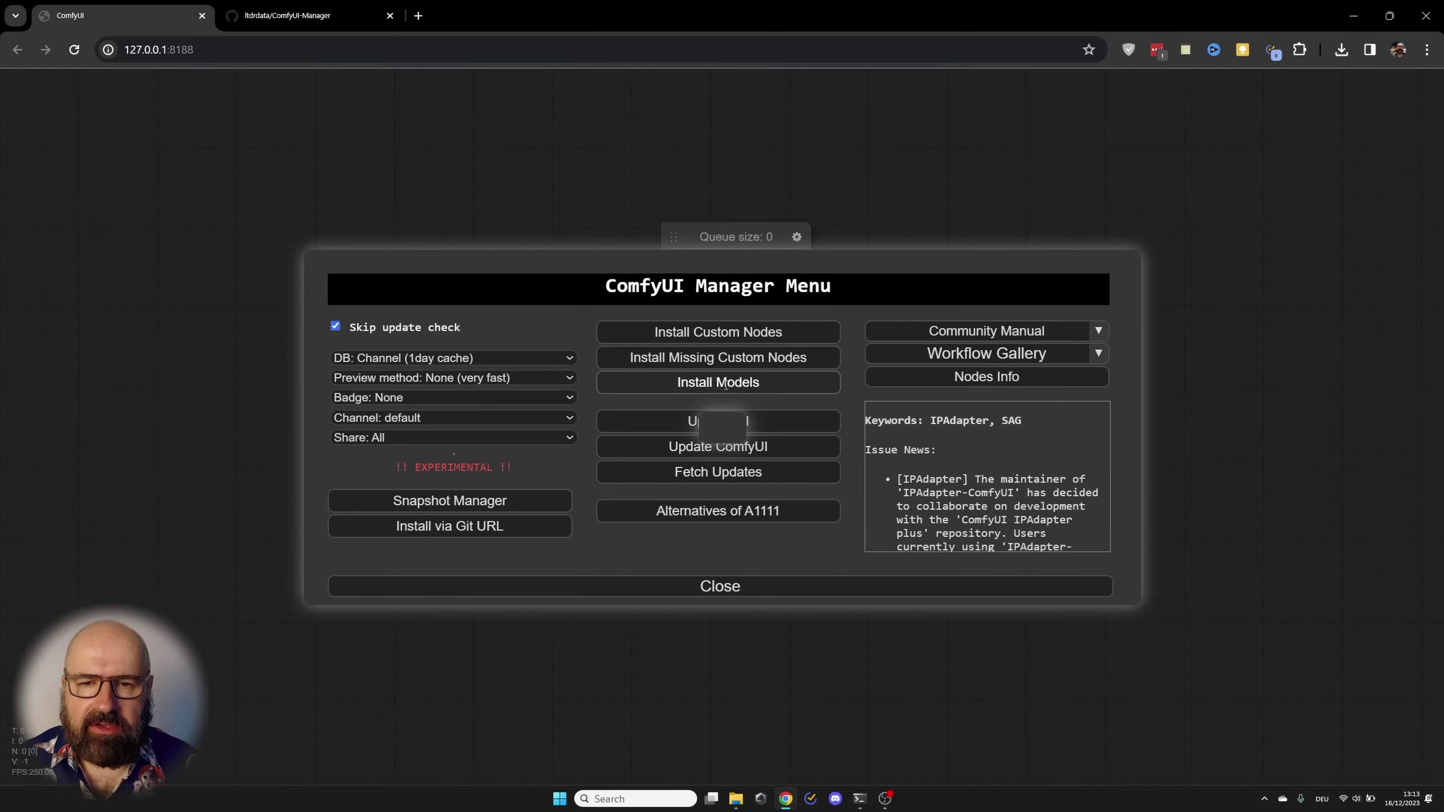
Step: Open Install Models and browse the listed upscalers, embeddings and SDXL checkpoints
{"action": "left_click", "coordinate": [624, 268]}
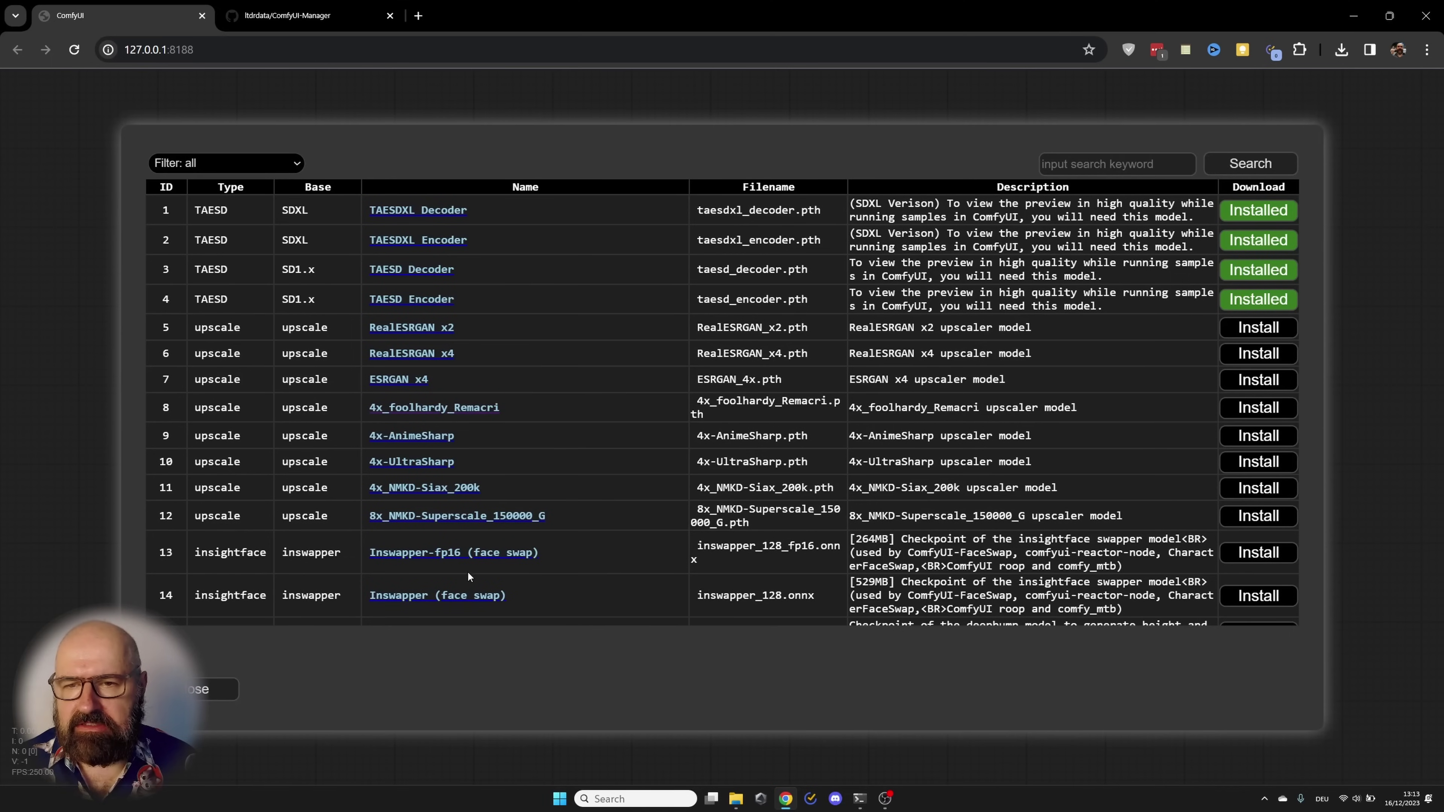
{"action": "scroll", "coordinate": [594, 508], "scroll_direction": "down", "scroll_amount": 8}
{"action": "scroll", "coordinate": [594, 508], "scroll_direction": "down", "scroll_amount": 10}
{"action": "scroll", "coordinate": [556, 406], "scroll_direction": "down", "scroll_amount": 14}
{"action": "scroll", "coordinate": [598, 542], "scroll_direction": "down", "scroll_amount": 10}
{"action": "scroll", "coordinate": [597, 541], "scroll_direction": "up", "scroll_amount": 20}
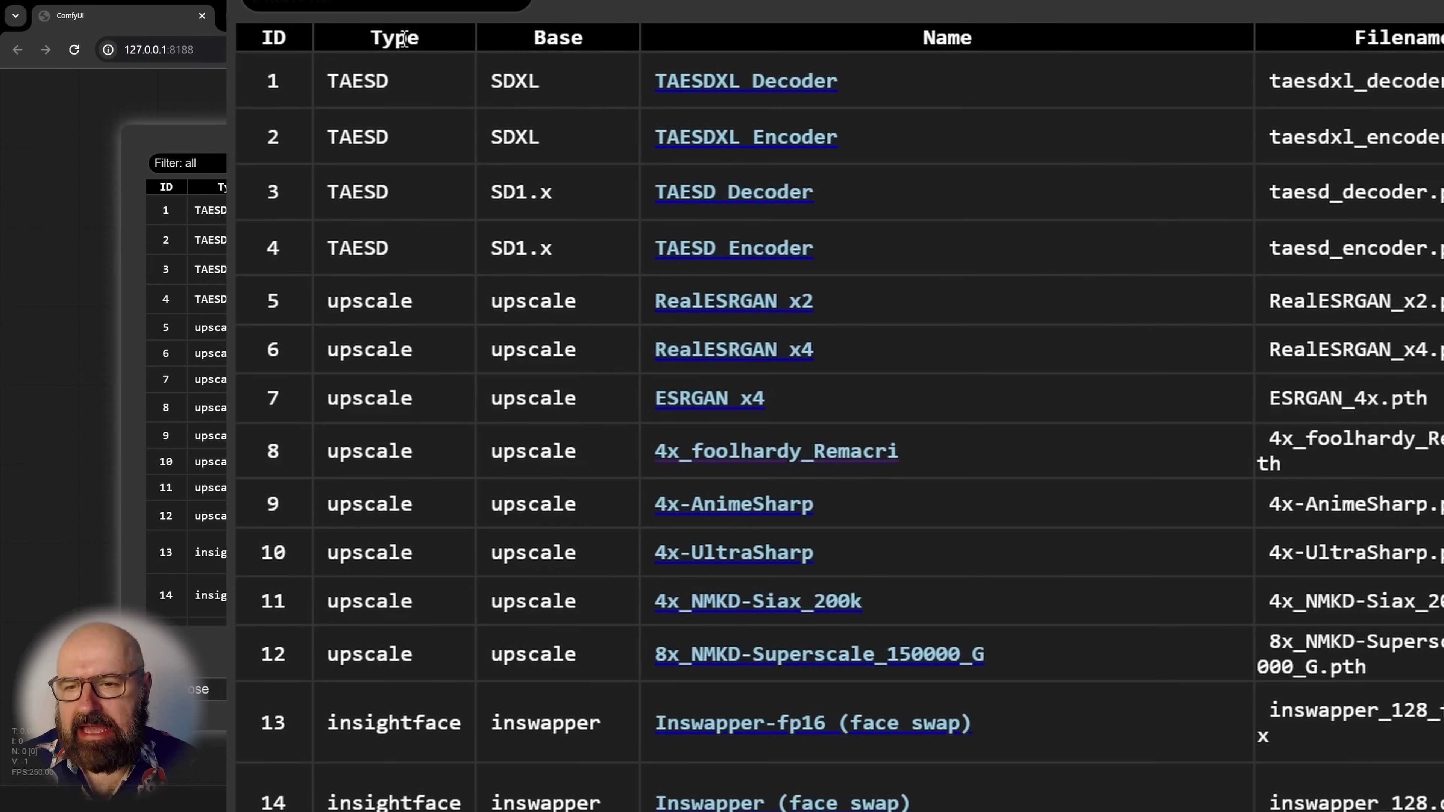
{"action": "scroll", "coordinate": [408, 708], "scroll_direction": "down", "scroll_amount": 5}
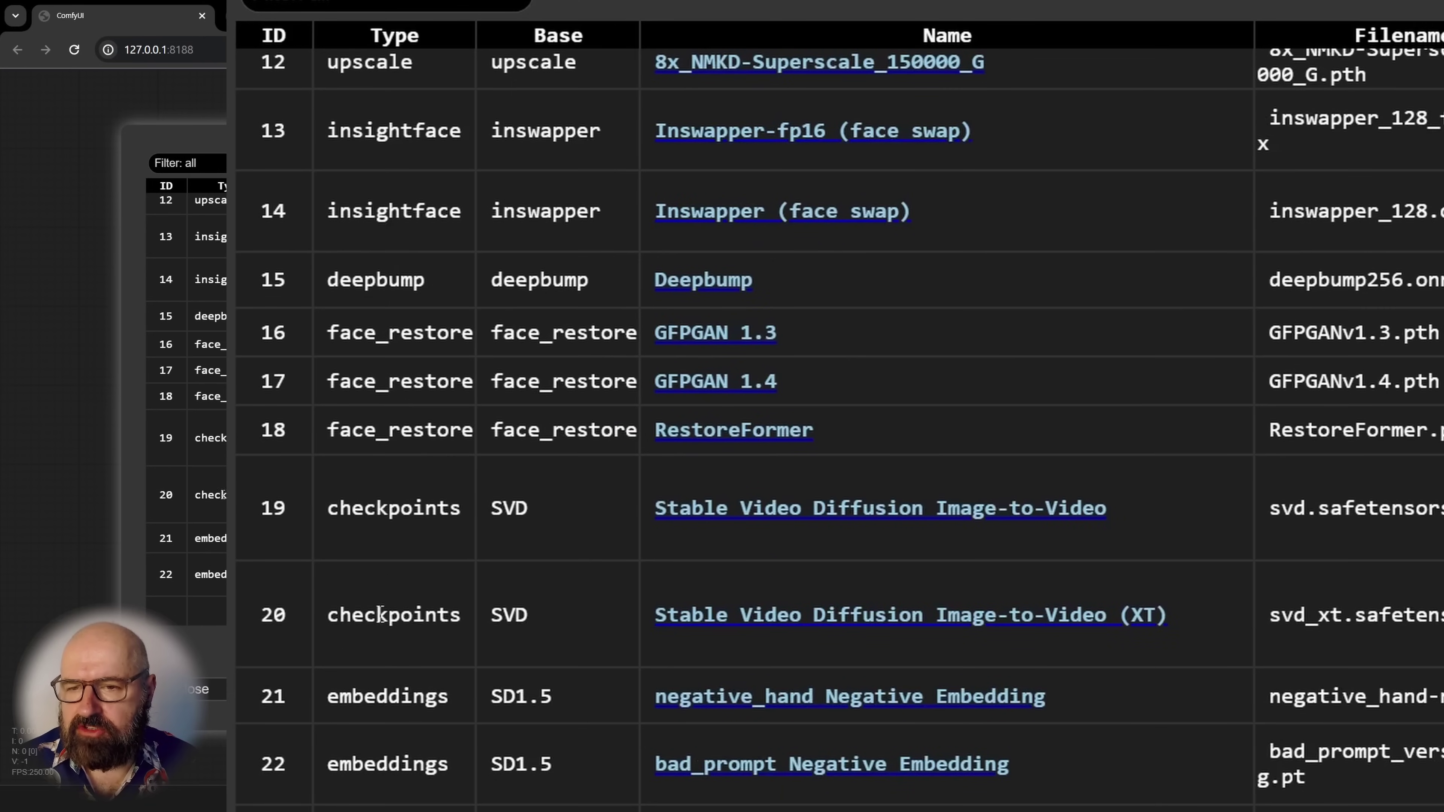
{"action": "scroll", "coordinate": [405, 677], "scroll_direction": "down", "scroll_amount": 4}
{"action": "scroll", "coordinate": [406, 677], "scroll_direction": "down", "scroll_amount": 2}
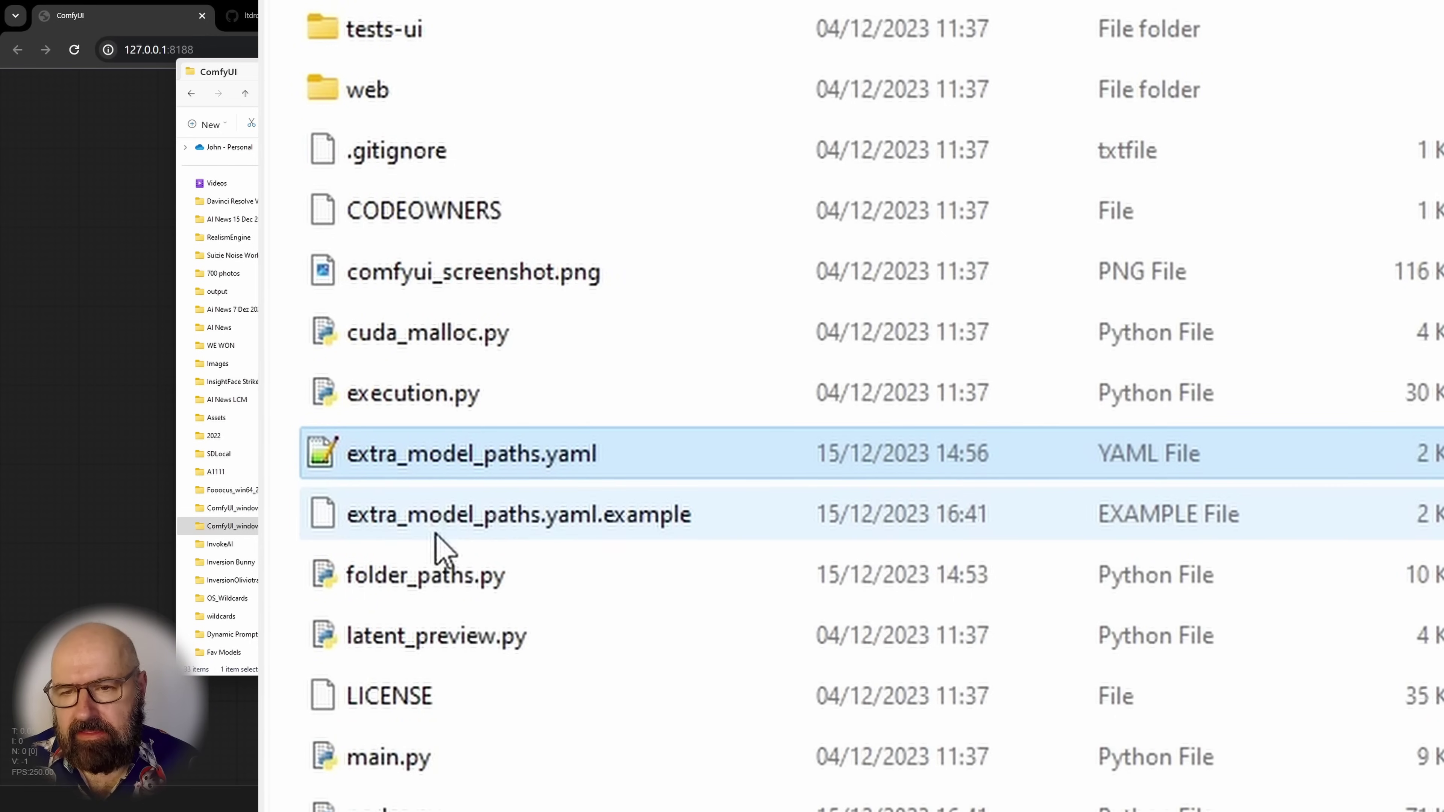
Step: Open extra_model_paths.yaml from the ComfyUI folder in Notepad++
{"action": "left_click", "coordinate": [356, 536]}
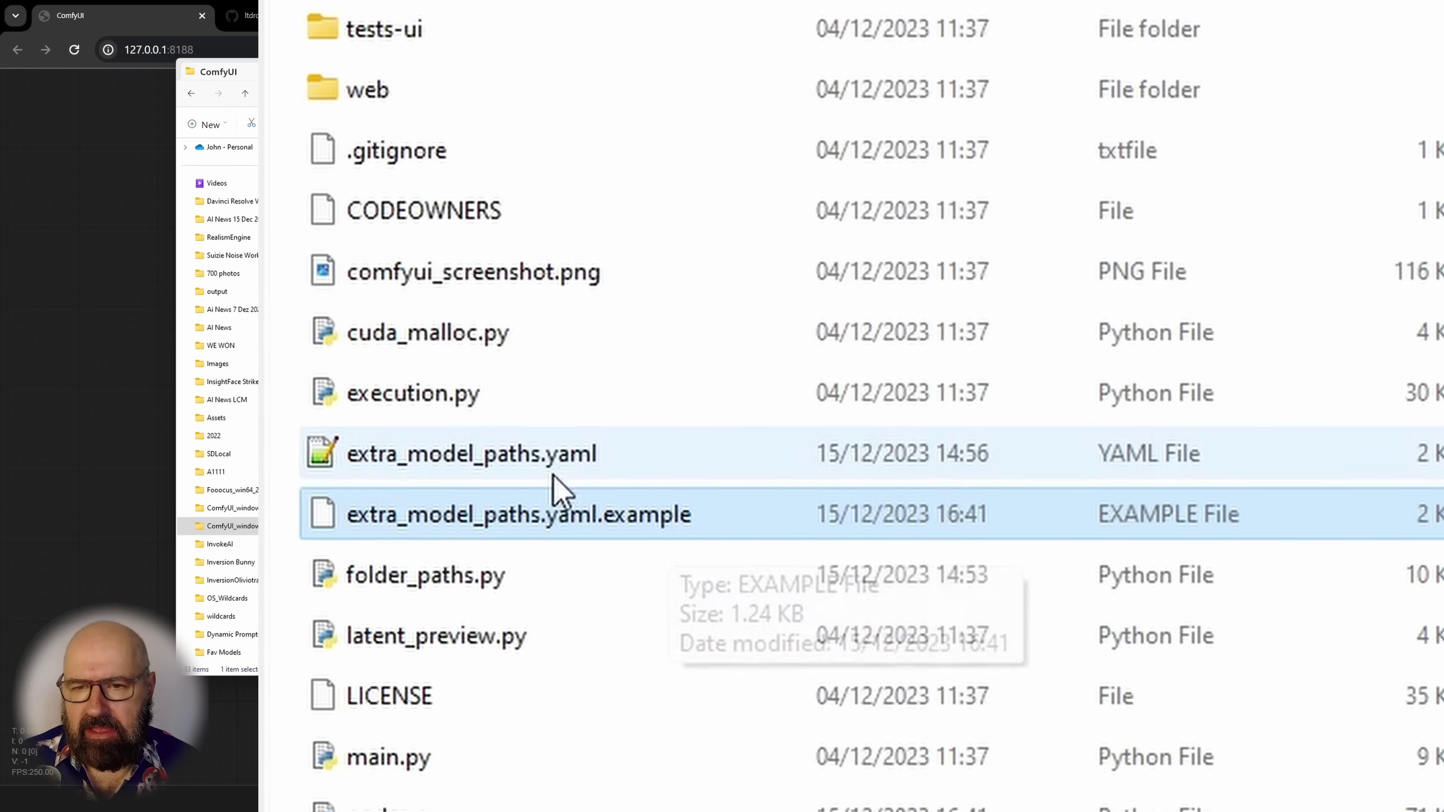
{"action": "left_click", "coordinate": [414, 463]}
{"action": "double_click", "coordinate": [414, 464]}
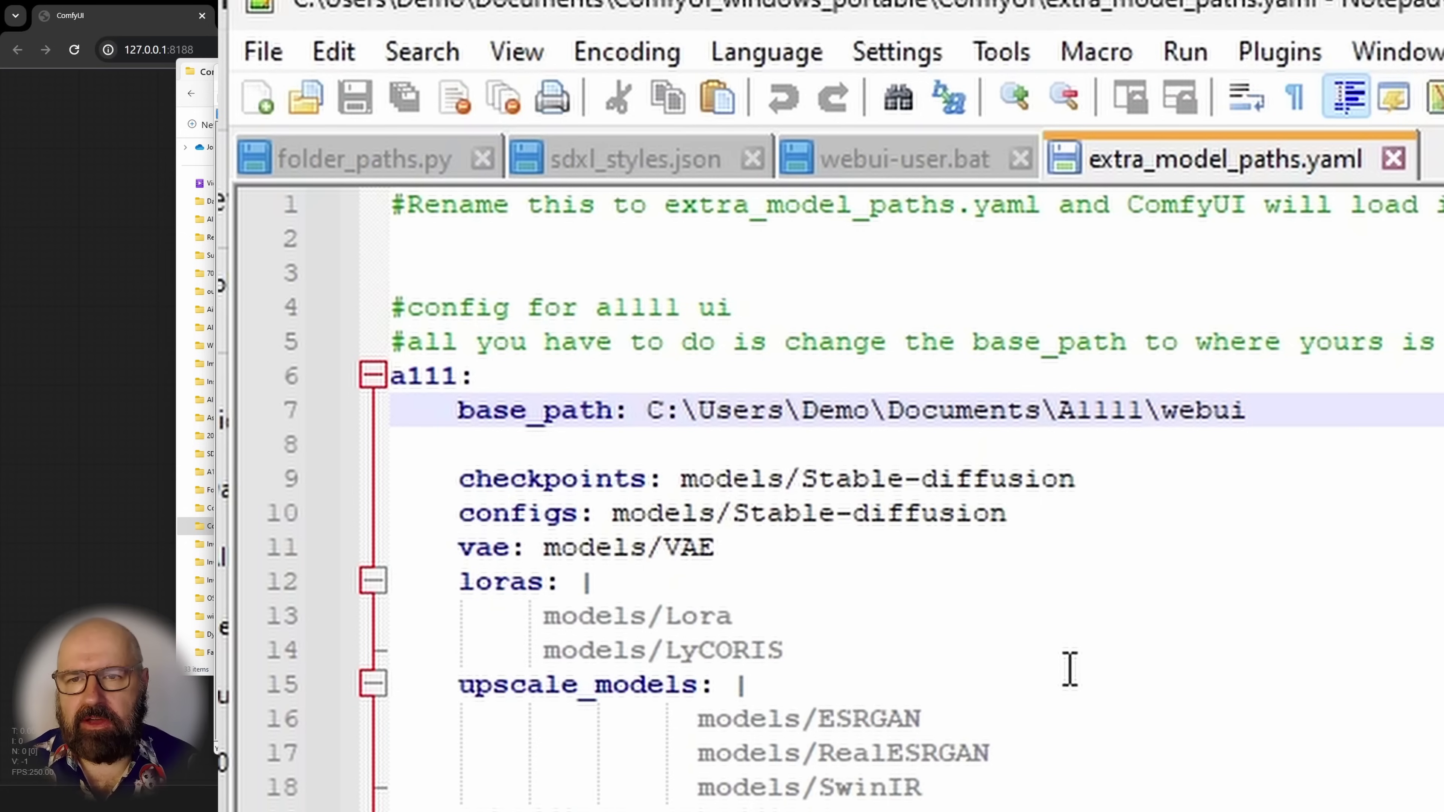
Step: Select the A1111 webui base_path value on line 7 of extra_model_paths.yaml
{"action": "left_click_drag", "start_coordinate": [648, 410], "coordinate": [1246, 410]}
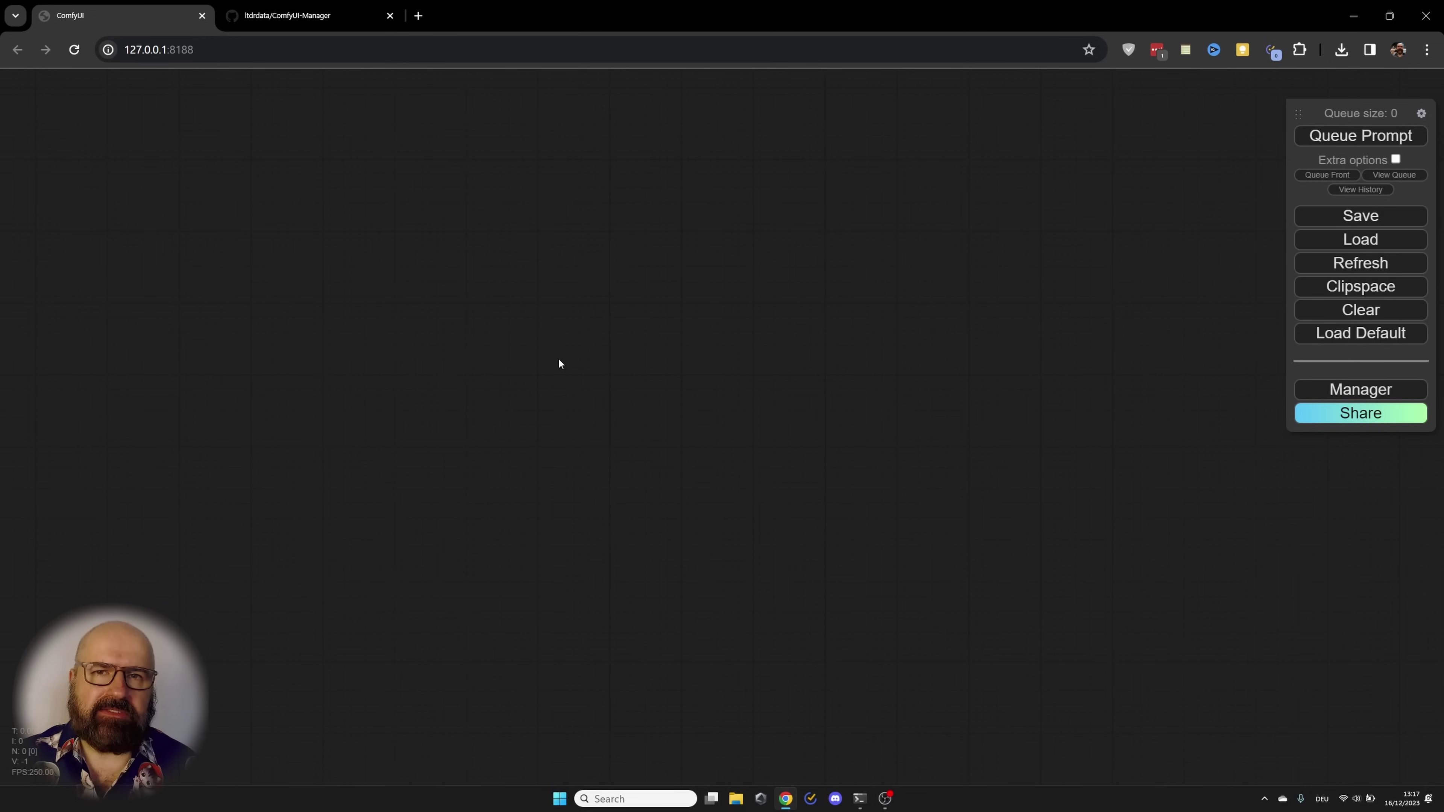
Step: Search 'k' on the empty canvas and place a KSampler node (seed 0, 20 steps, cfg 8.0)
{"action": "double_click", "coordinate": [599, 273]}
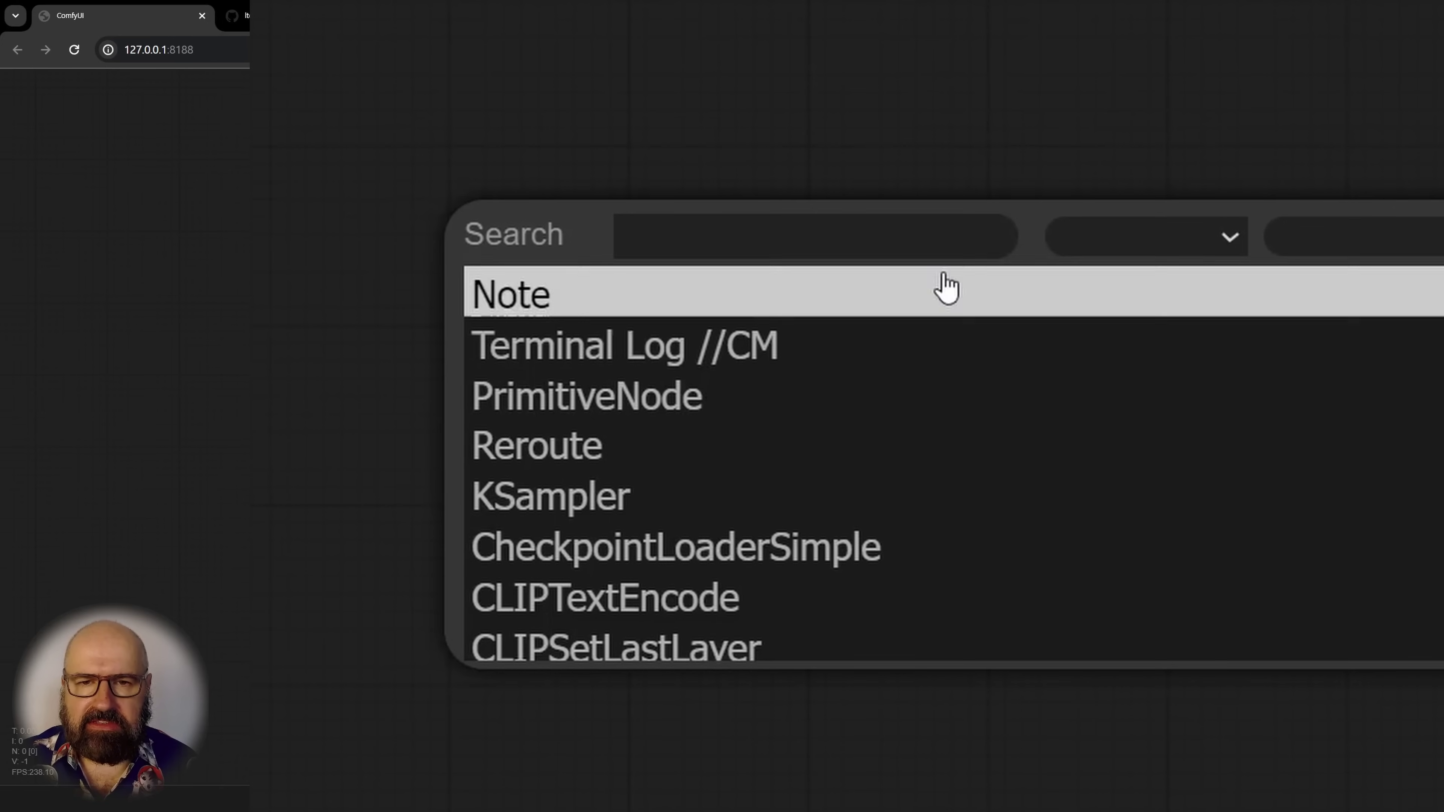
{"action": "scroll", "coordinate": [728, 519], "scroll_direction": "down", "scroll_amount": 10}
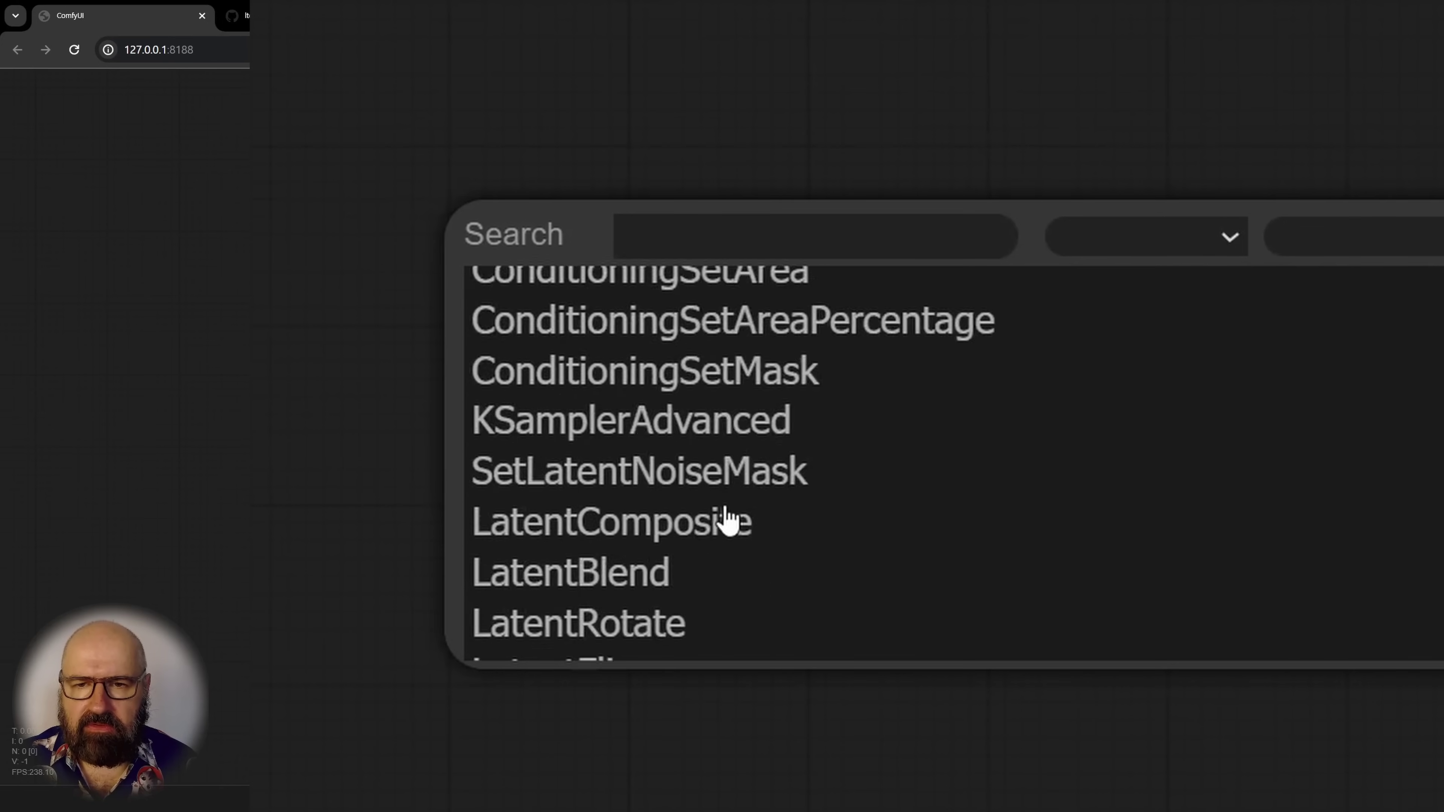
{"action": "scroll", "coordinate": [726, 517], "scroll_direction": "up", "scroll_amount": 10}
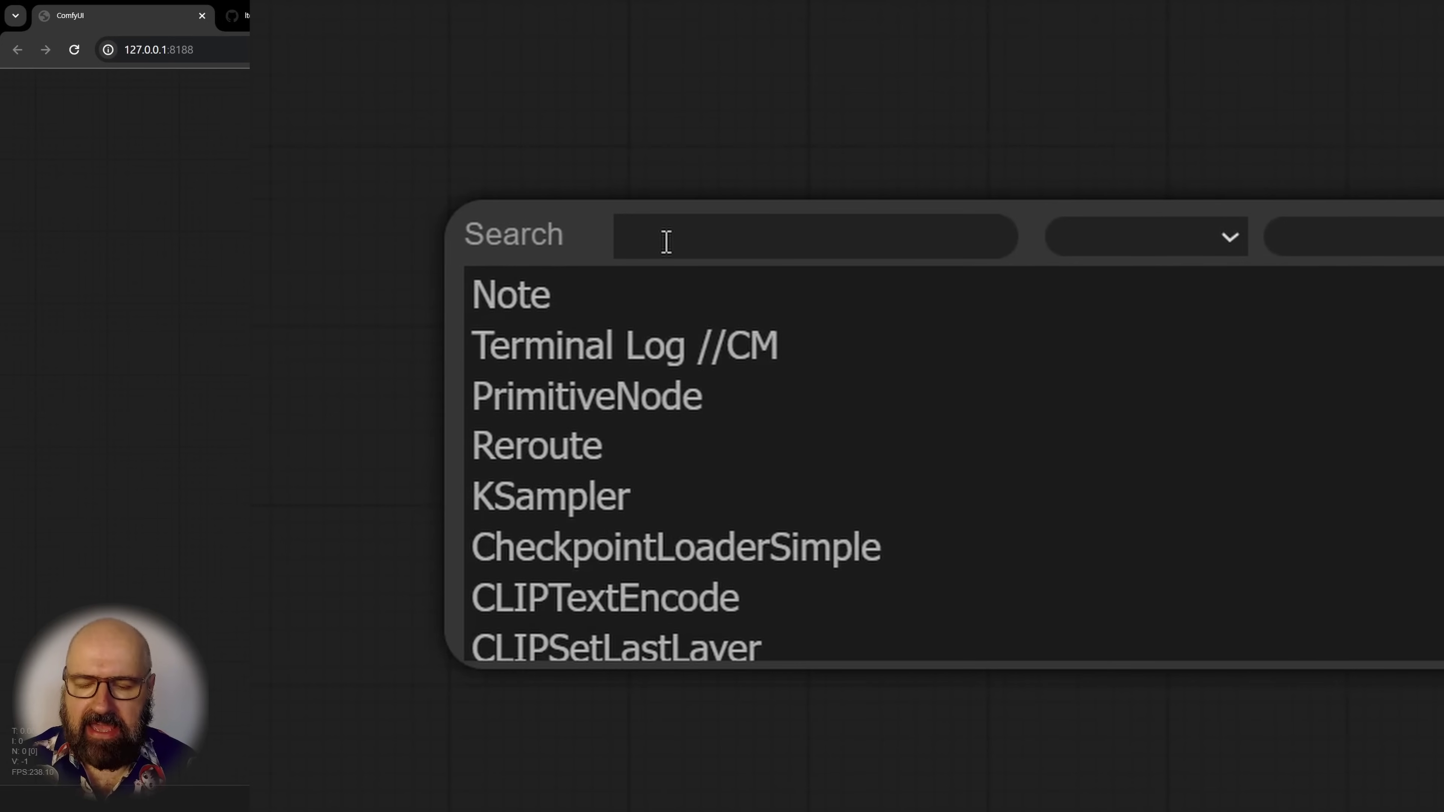
{"action": "type", "text": "k"}
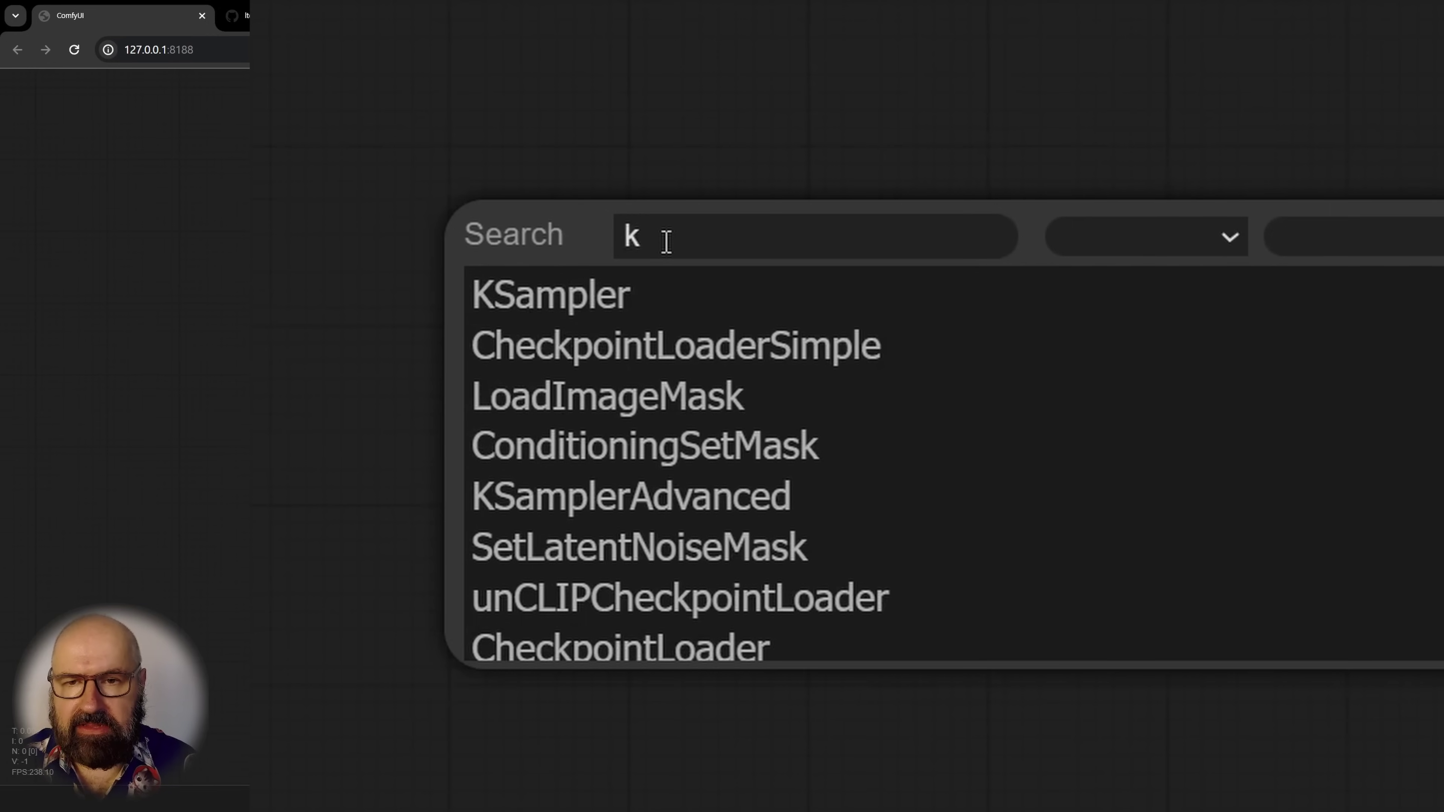
{"action": "left_click", "coordinate": [585, 311]}
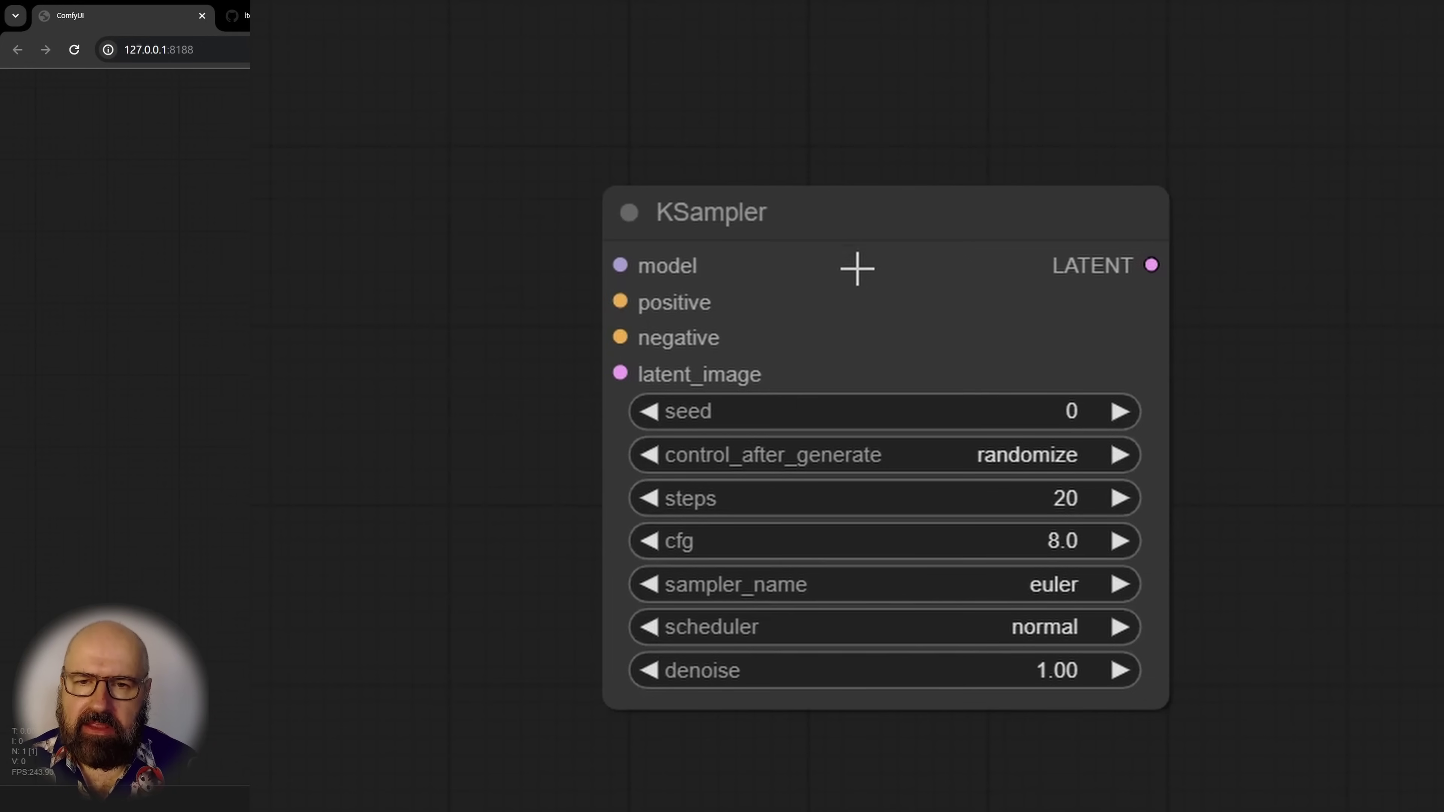
Step: Zoom the canvas in with the '.' shortcut so the KSampler node fills the view
{"action": "key", "text": "."}
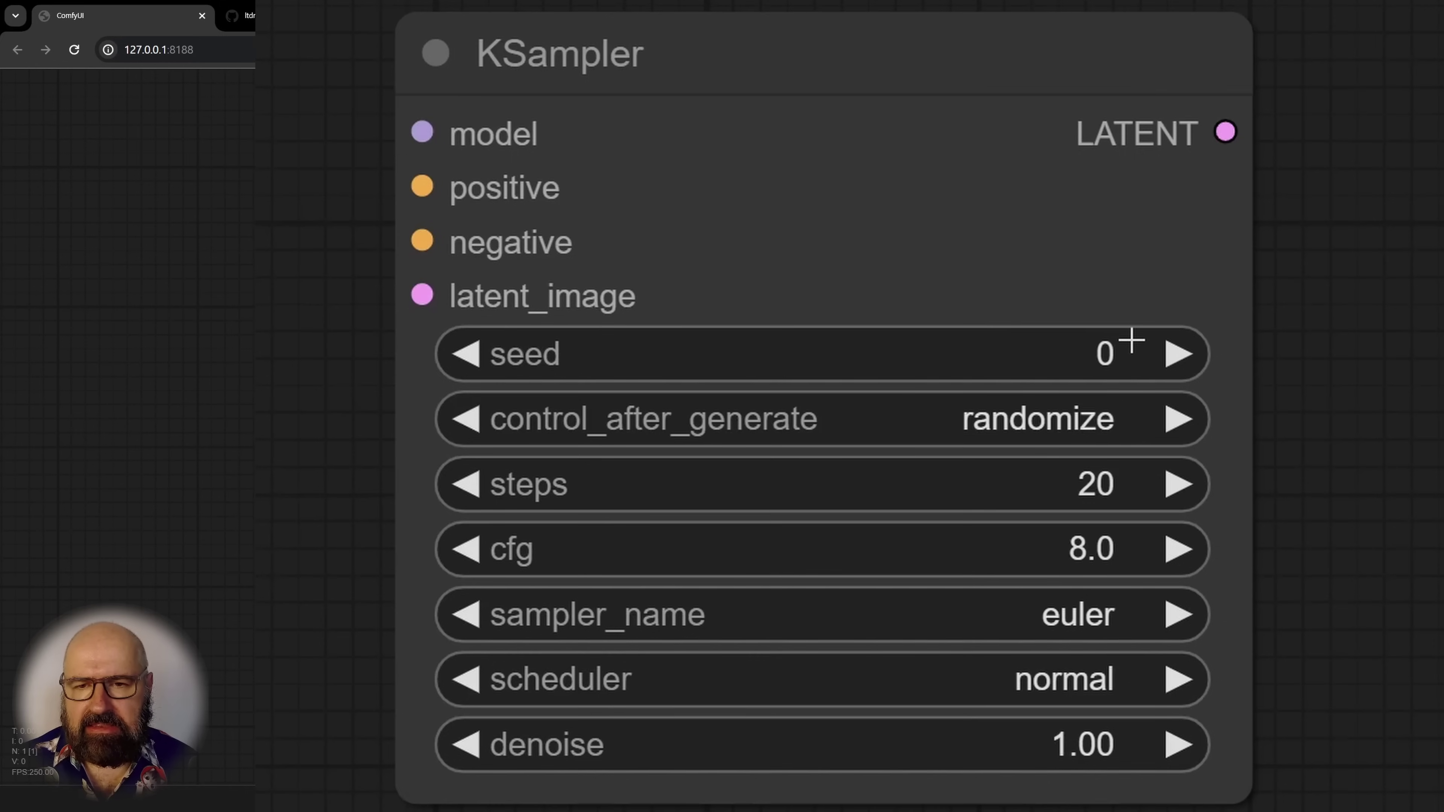
Step: Review the control_after_generate options, keep randomize, and open the seed value of 0 for editing
{"action": "left_click", "coordinate": [1066, 426]}
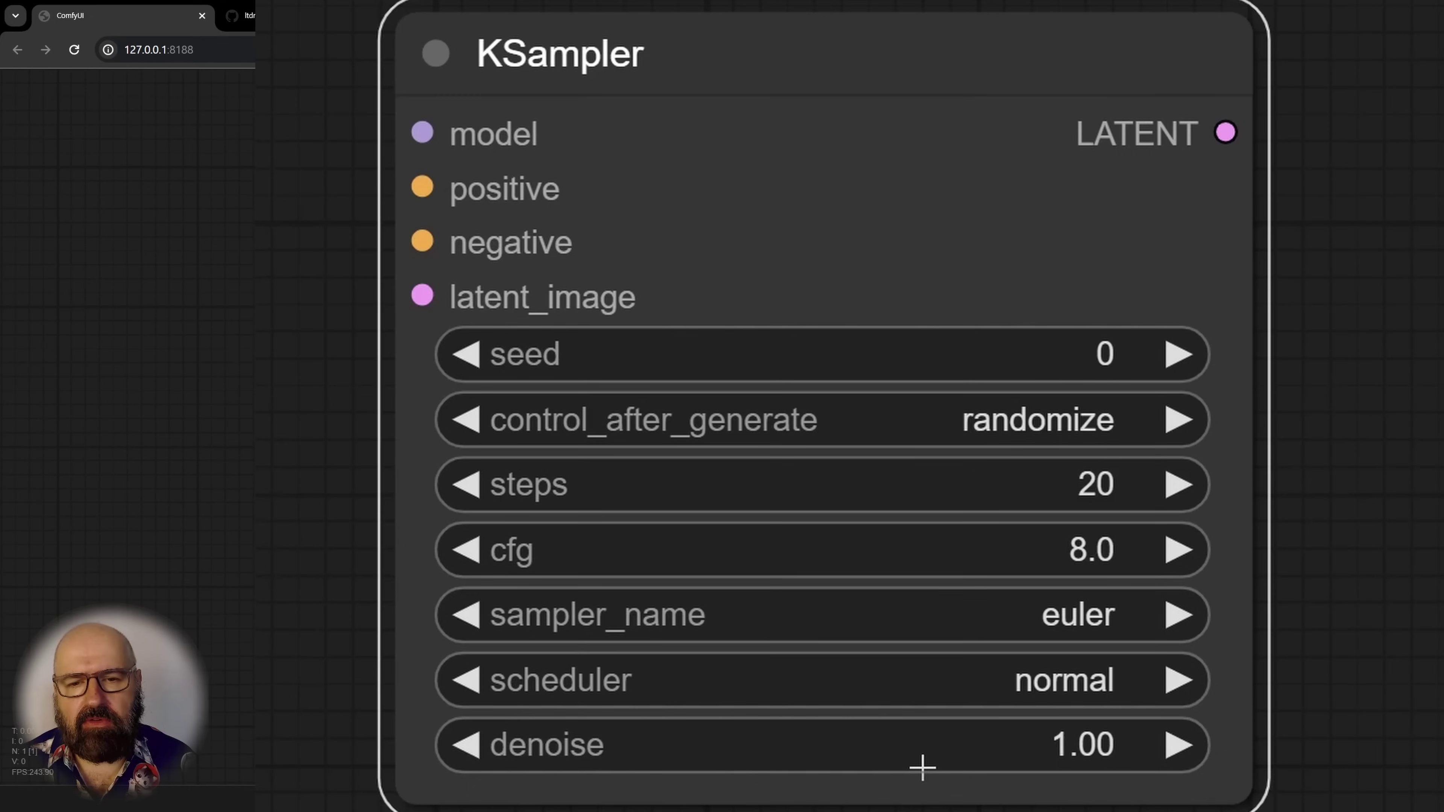
{"action": "left_click", "coordinate": [900, 414]}
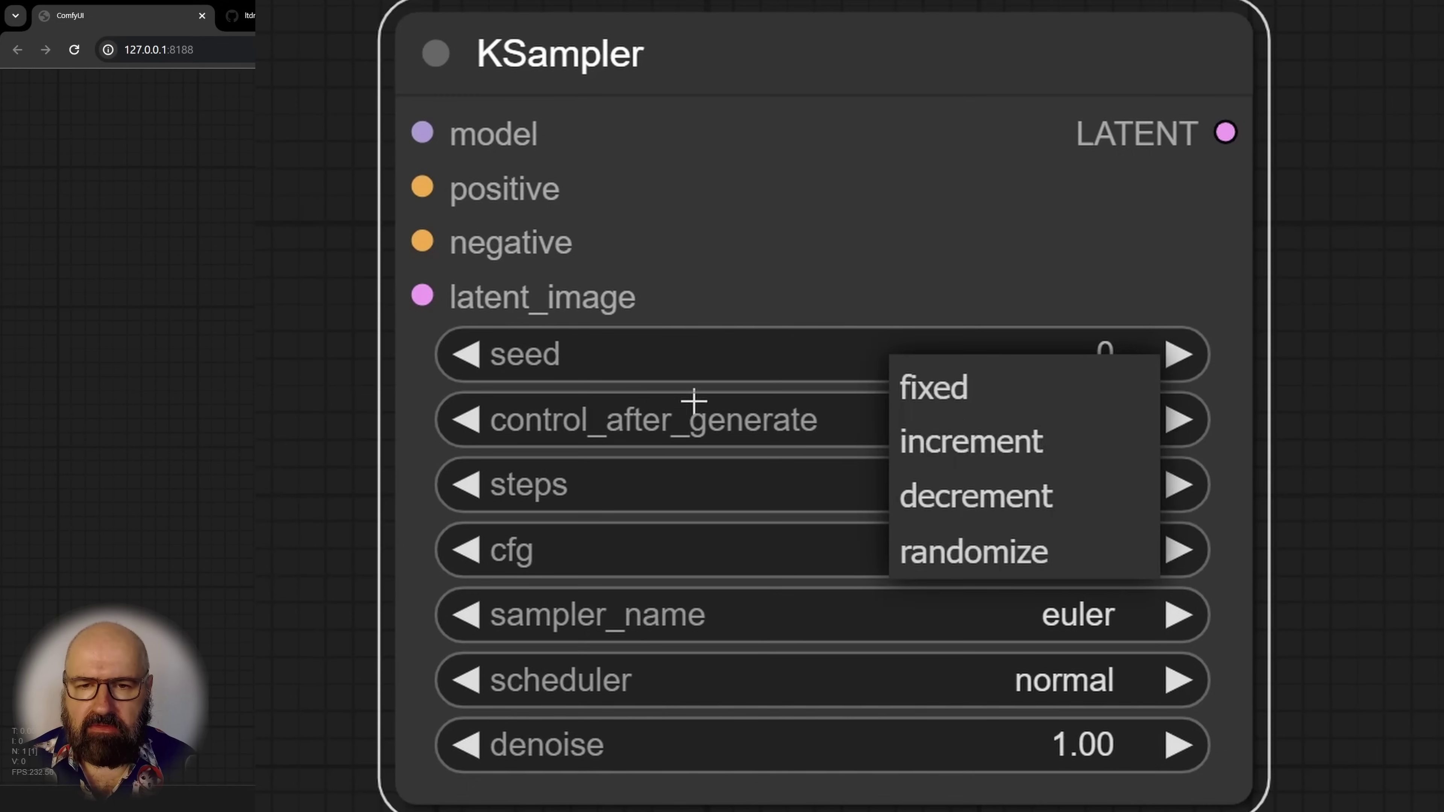
{"action": "left_click", "coordinate": [1050, 361]}
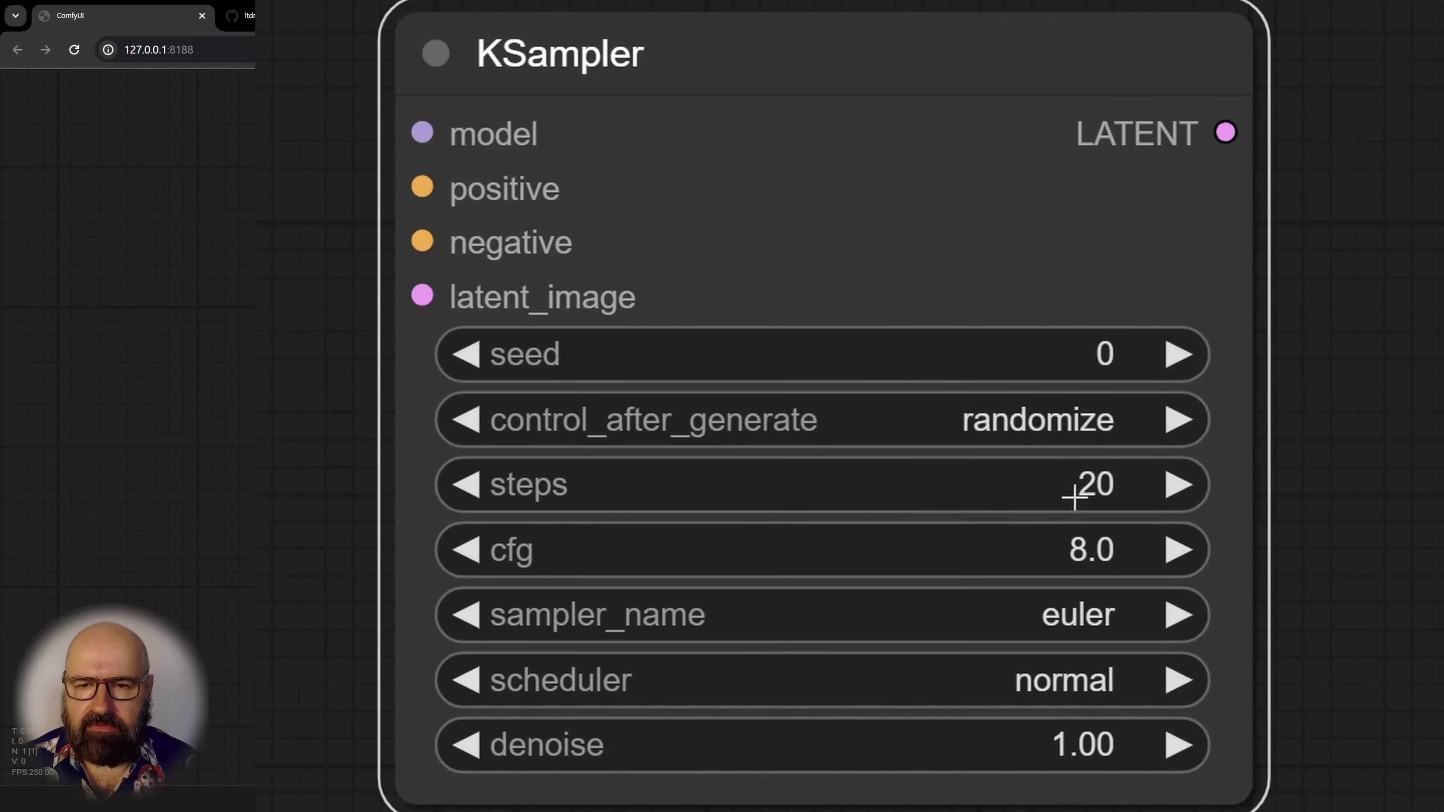
Step: Raise the KSampler's cfg value from 8.0 to 8.5
{"action": "left_click", "coordinate": [1022, 561]}
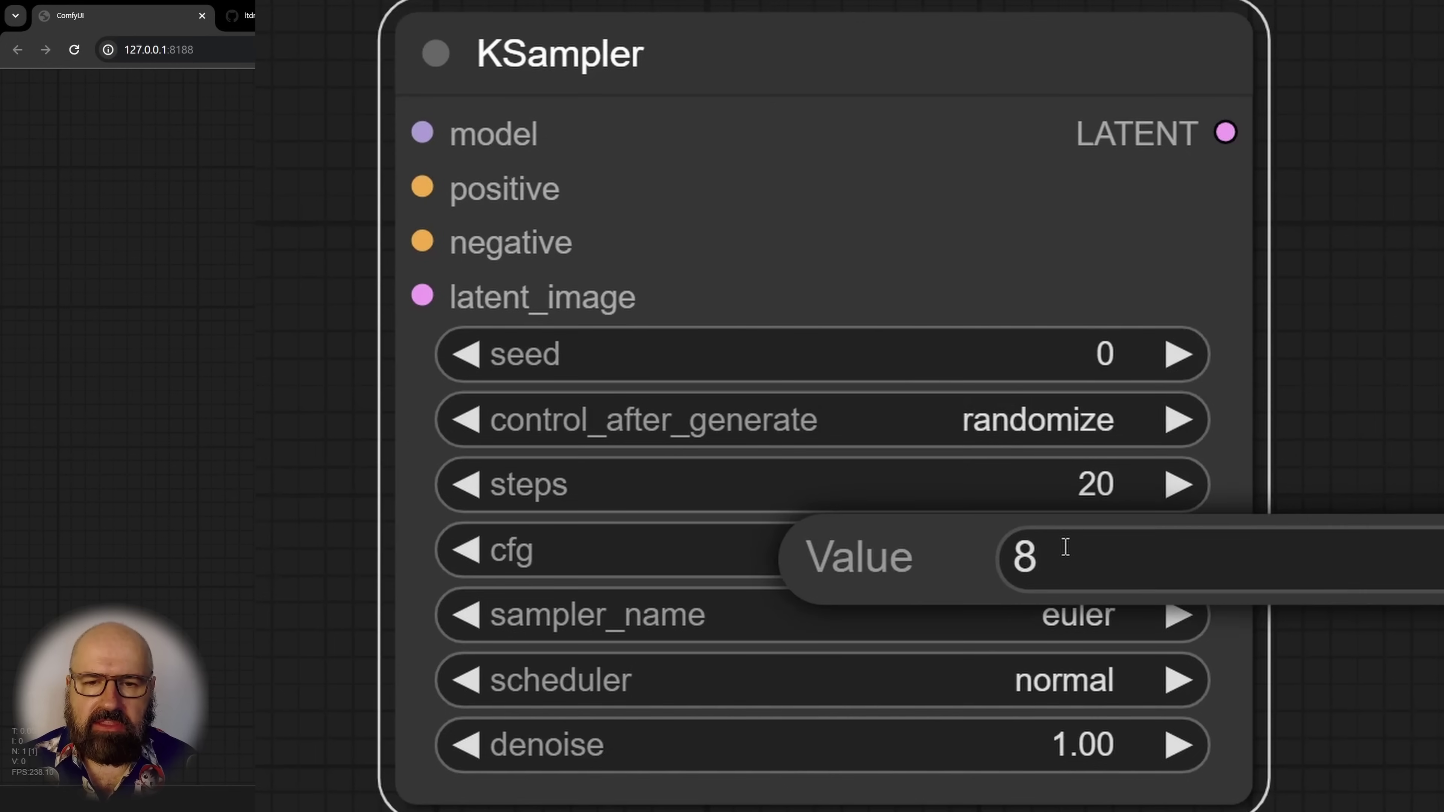
{"action": "type", "text": ".5"}
{"action": "key", "text": "Return"}
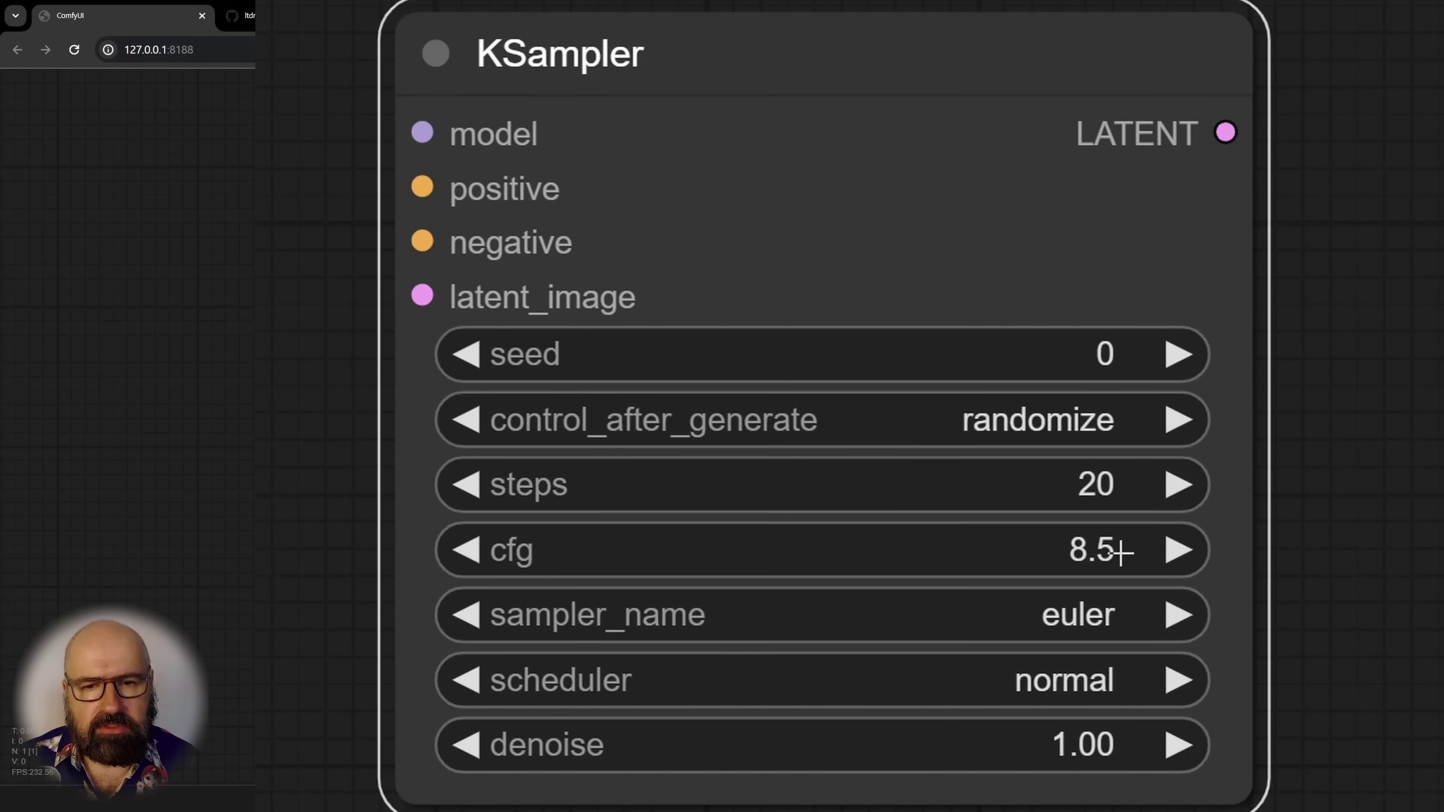
Step: Reopen the seed value, then browse the sampler_name choices list
{"action": "left_click", "coordinate": [1080, 356]}
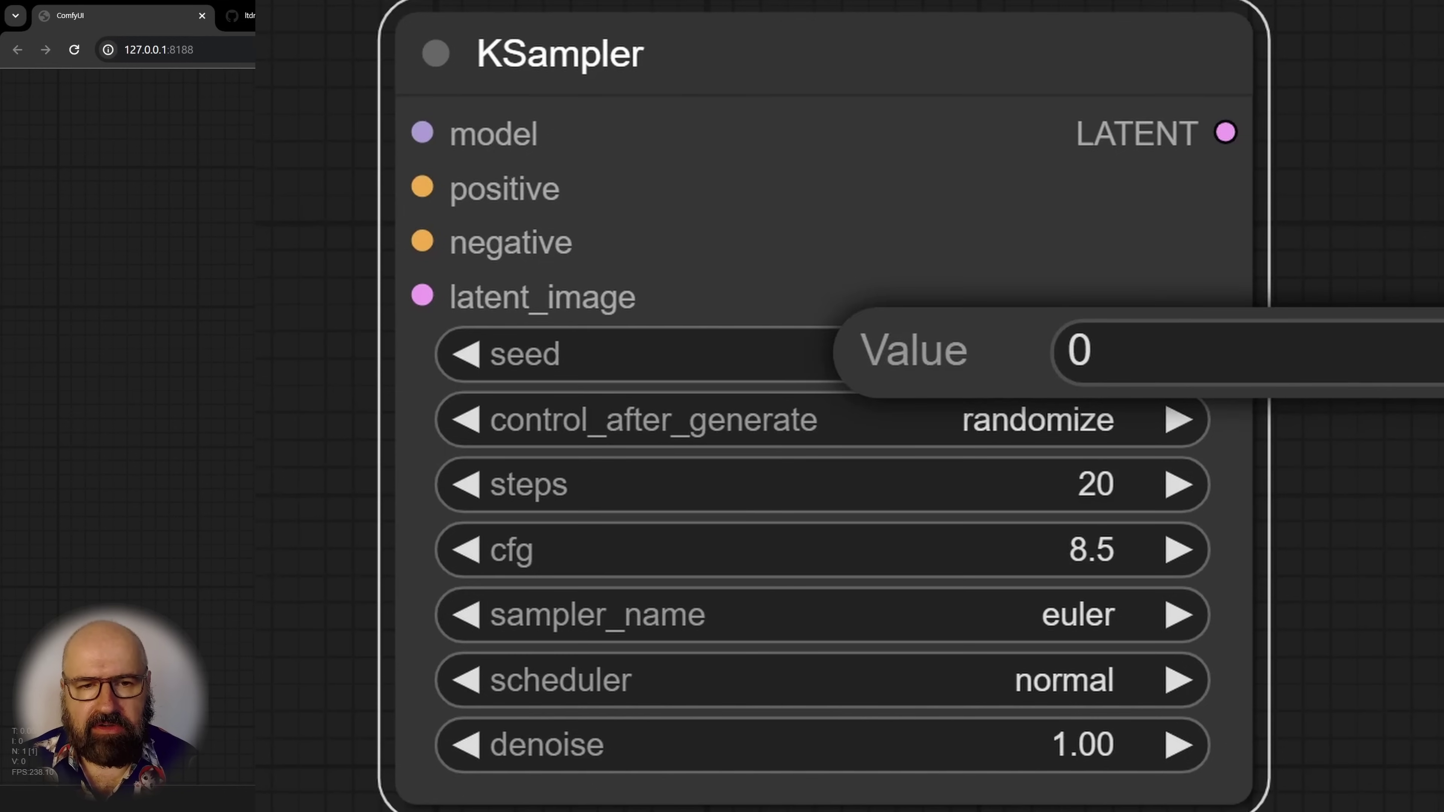
{"action": "left_click", "coordinate": [1072, 616]}
{"action": "scroll", "coordinate": [1089, 265], "scroll_direction": "down", "scroll_amount": 2}
{"action": "scroll", "coordinate": [1089, 265], "scroll_direction": "up", "scroll_amount": 2}
{"action": "scroll", "coordinate": [1037, 54], "scroll_direction": "down", "scroll_amount": 3}
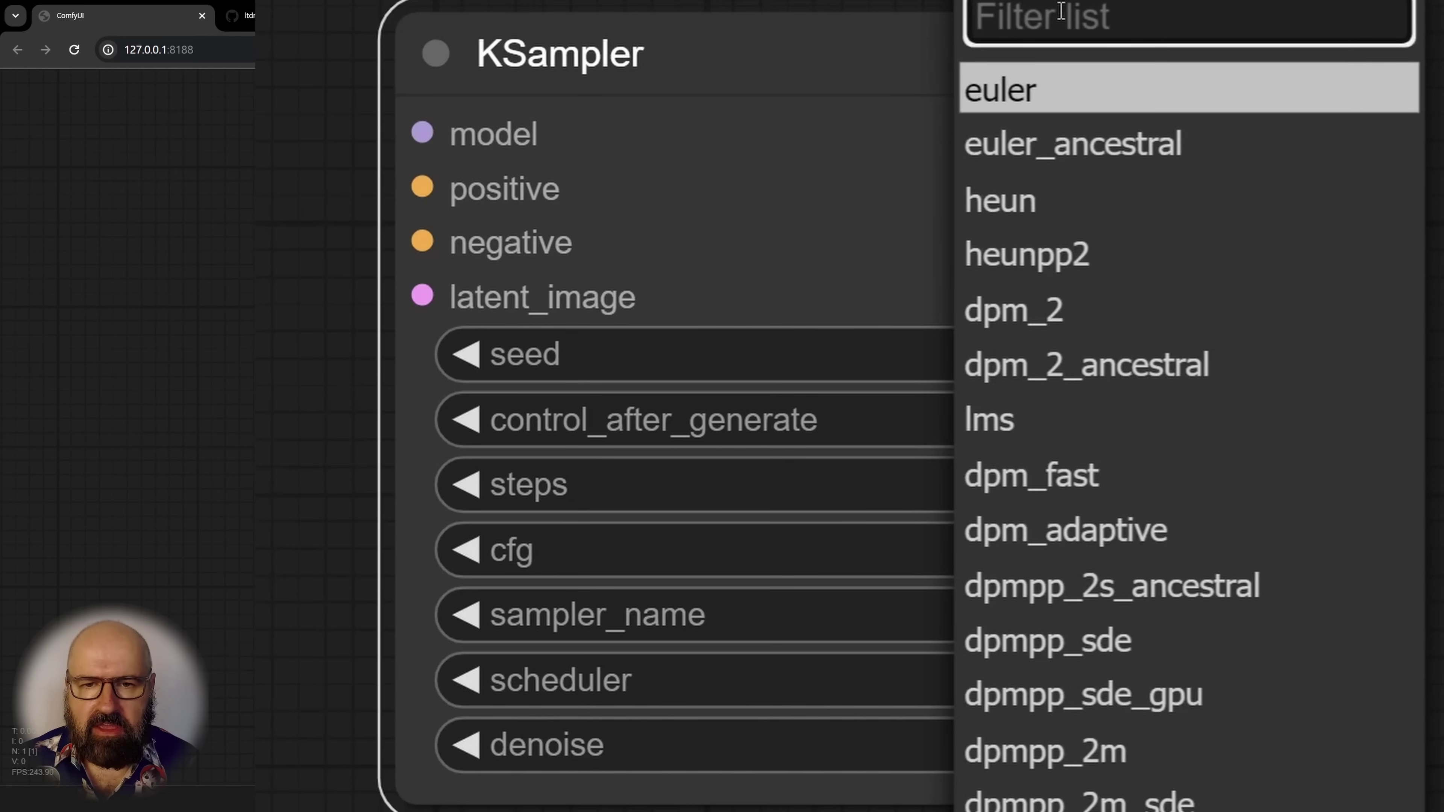
Step: Switch the KSampler's sampler from euler to dpmpp_sde and its scheduler from normal to karras
{"action": "left_click", "coordinate": [856, 240]}
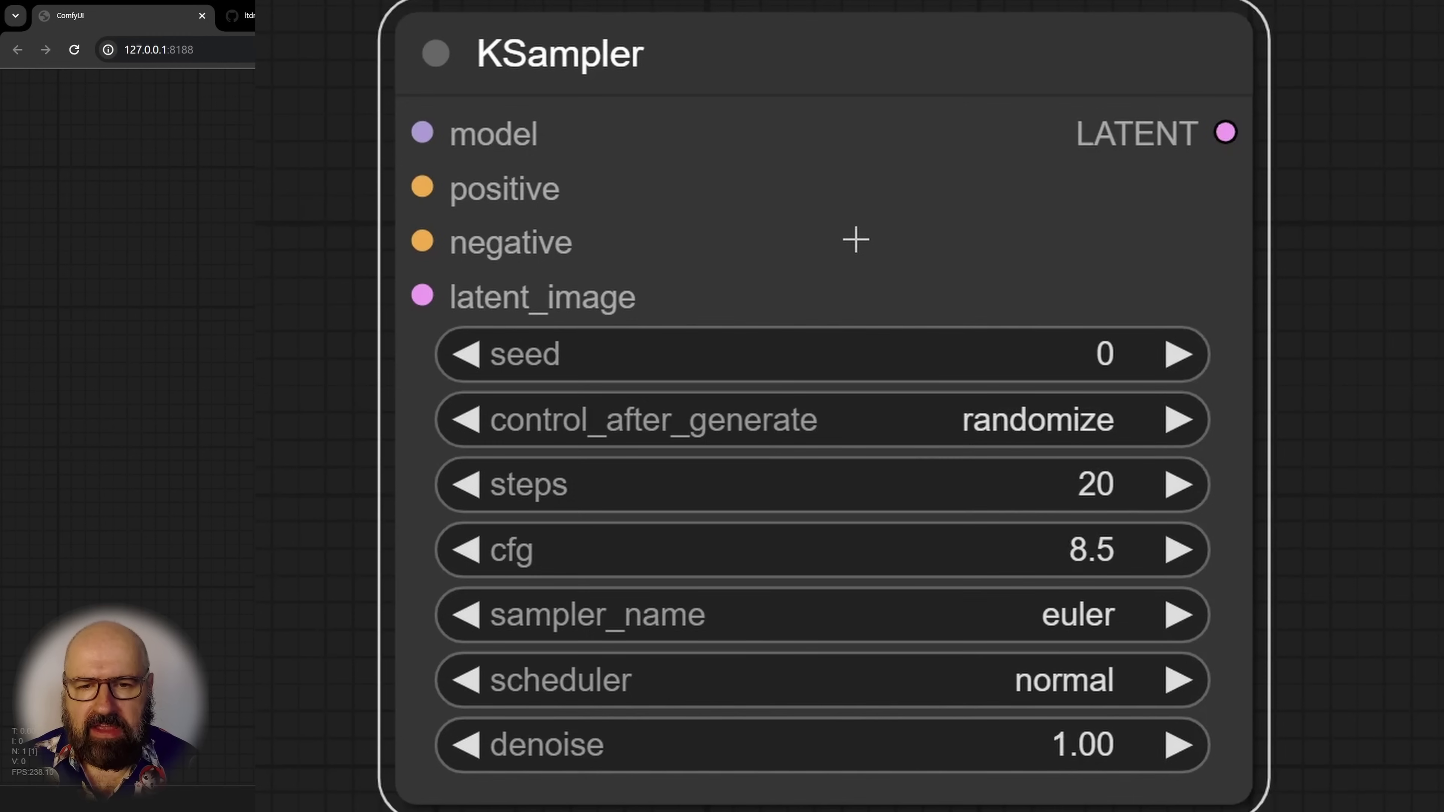
{"action": "left_click", "coordinate": [1004, 688]}
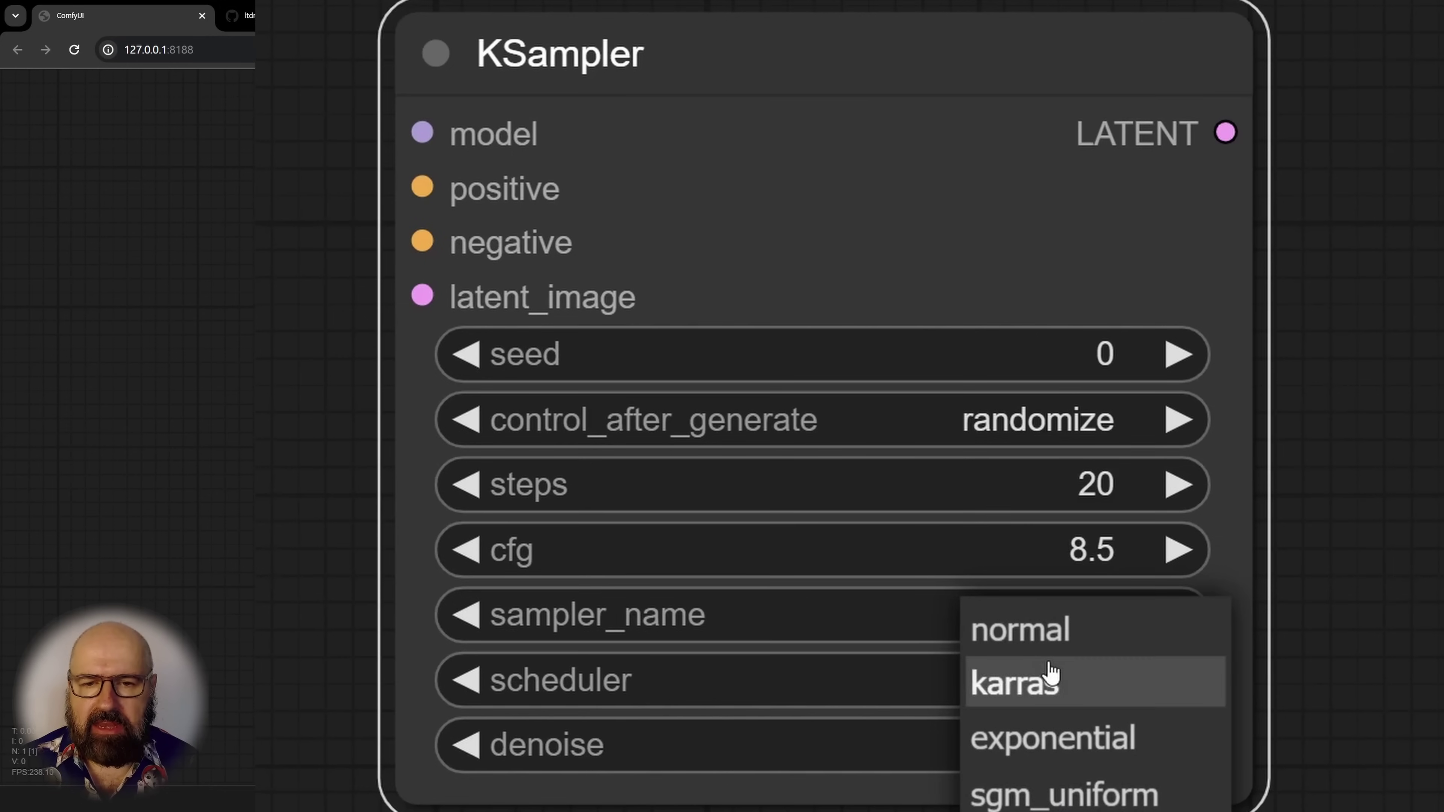
{"action": "left_click", "coordinate": [1039, 617]}
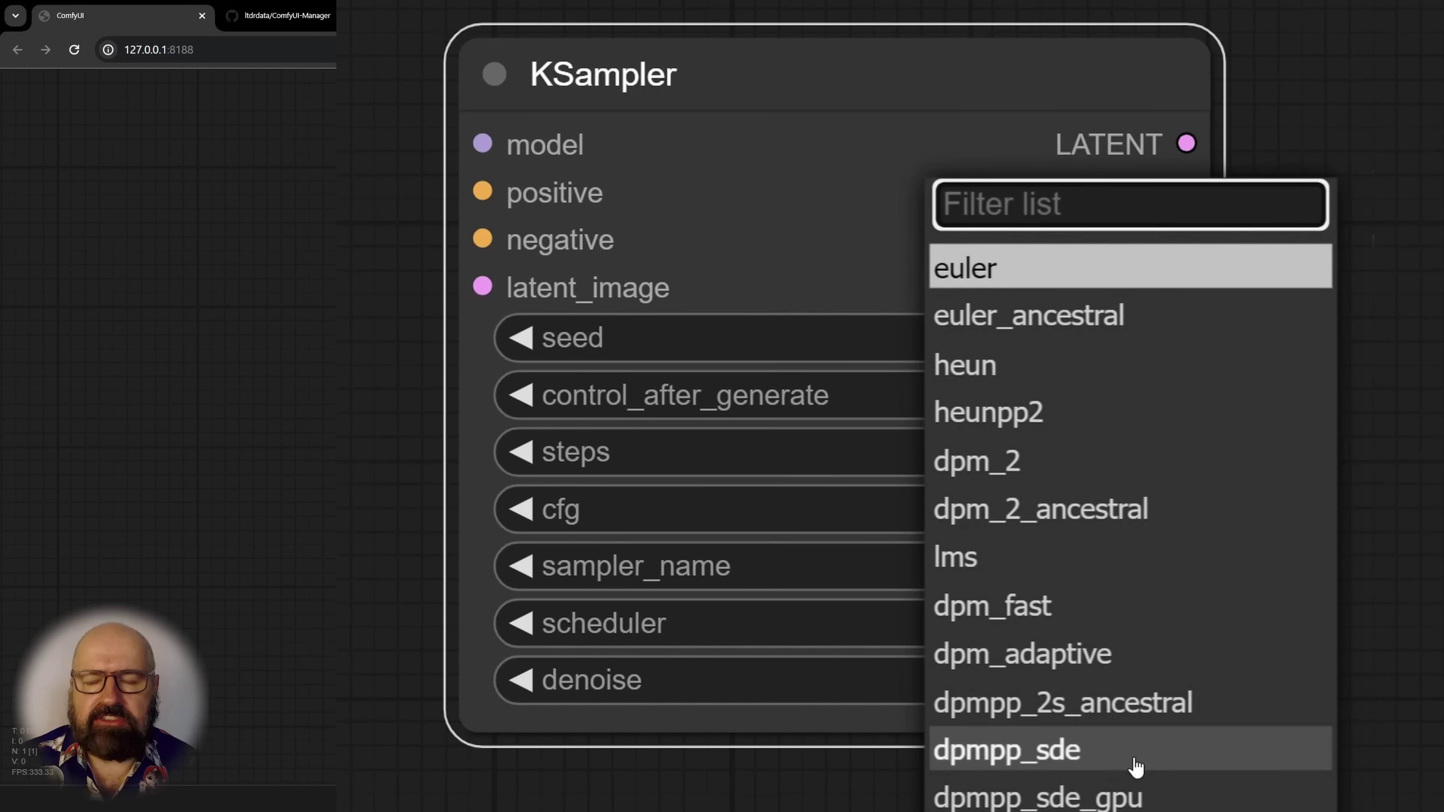
{"action": "left_click", "coordinate": [1049, 751]}
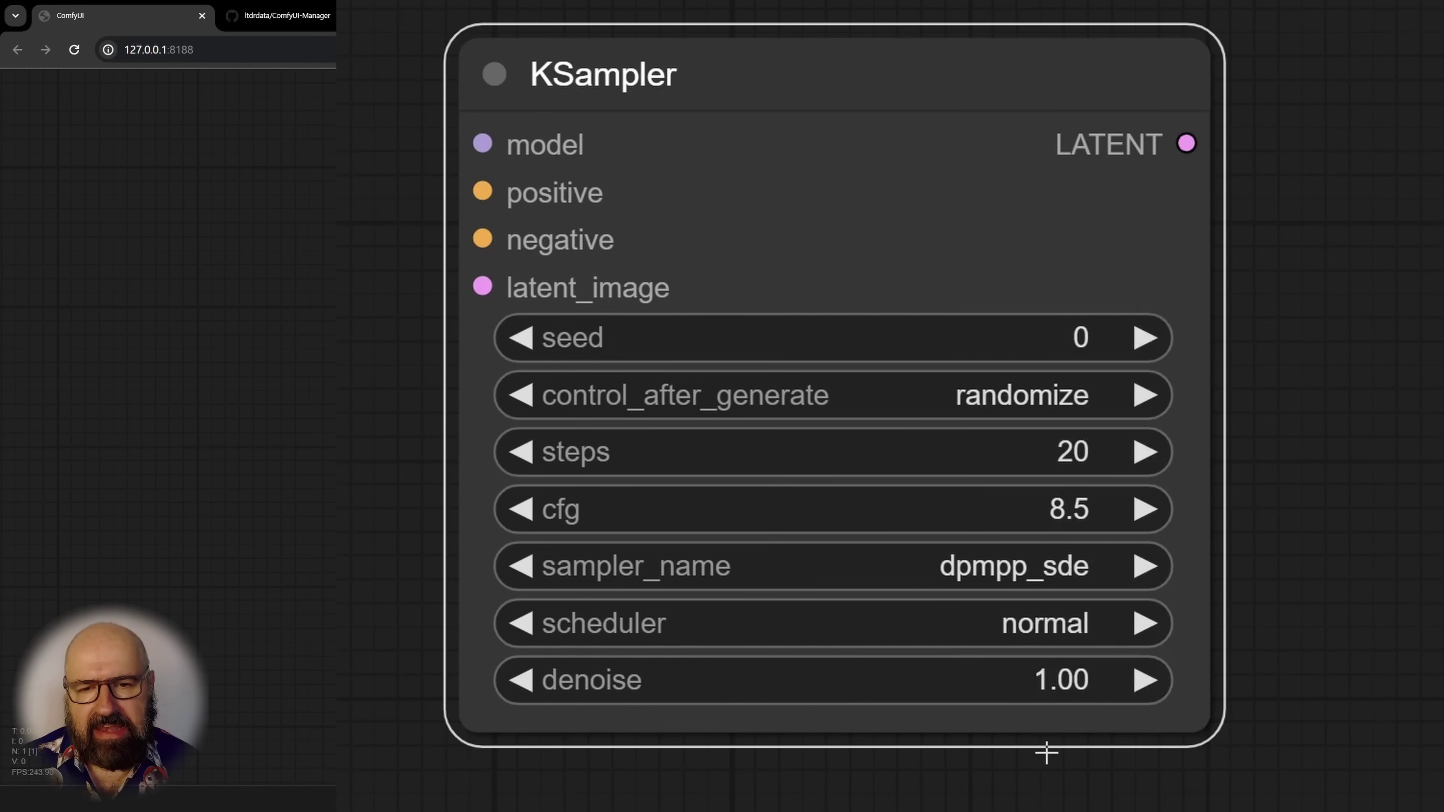
{"action": "scroll", "coordinate": [990, 633], "scroll_direction": "up", "scroll_amount": 2}
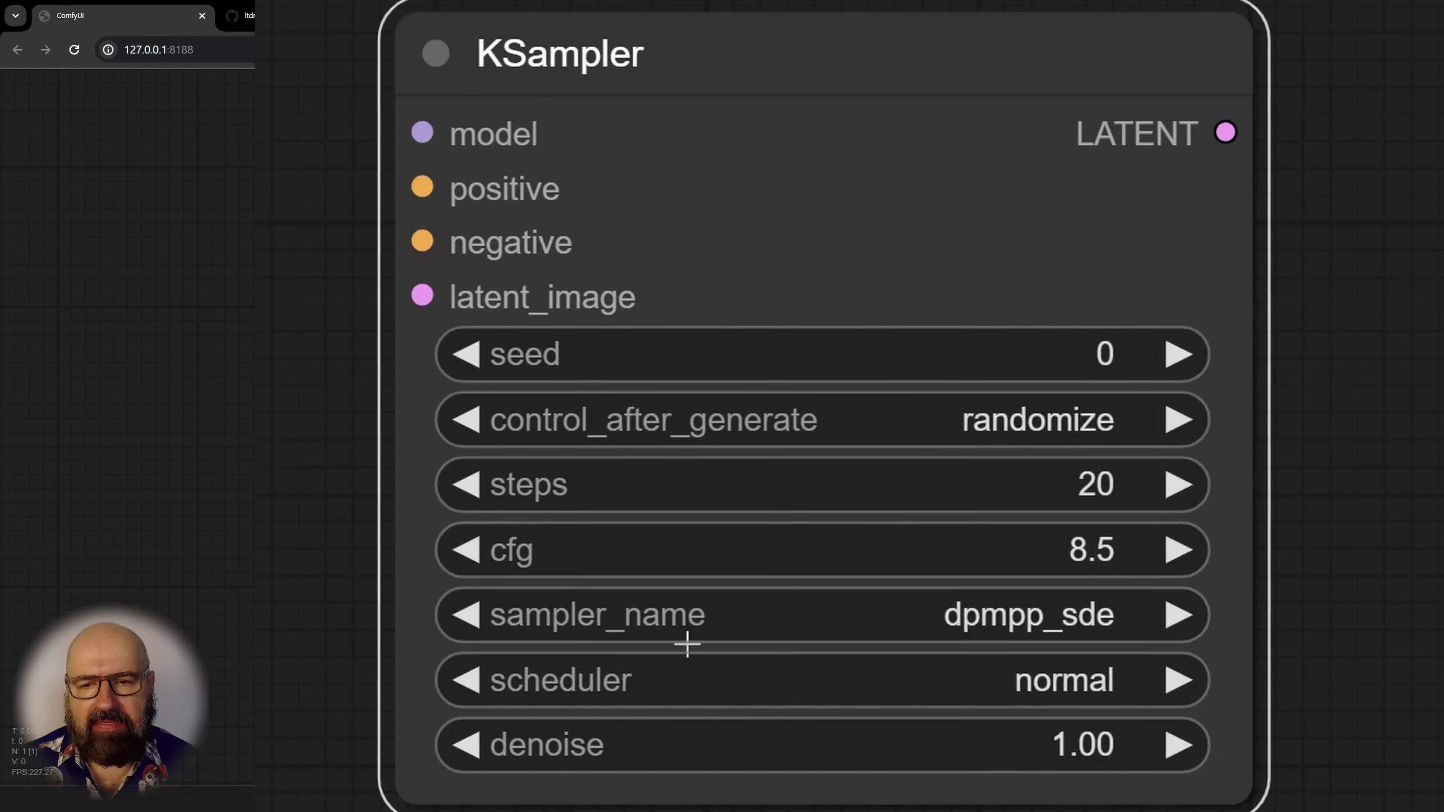
{"action": "left_click", "coordinate": [1057, 687]}
{"action": "left_click", "coordinate": [1041, 690]}
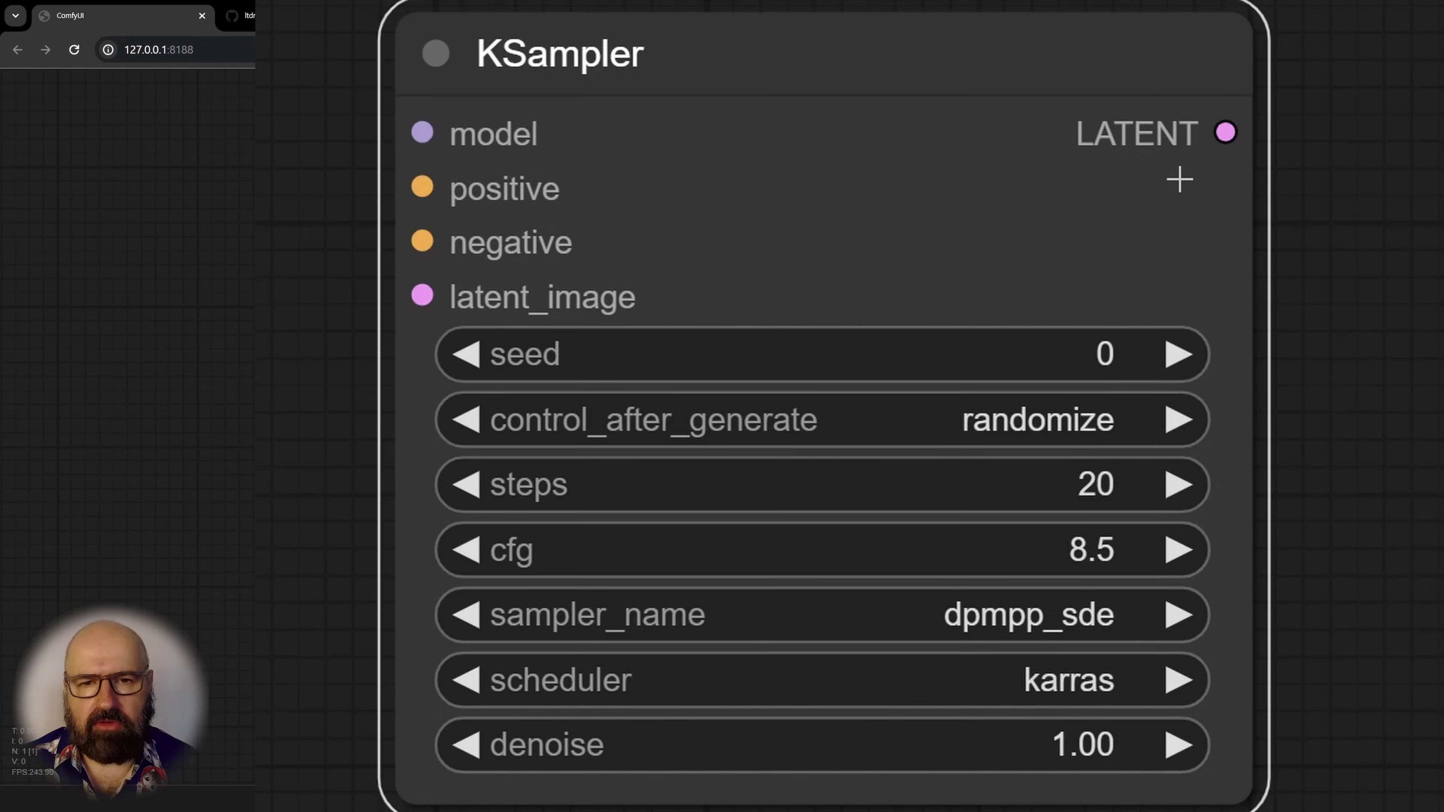
Step: Pull a link from the KSampler's LATENT output onto the canvas and add a Reroute node there
{"action": "left_click_drag", "start_coordinate": [1226, 132], "coordinate": [1443, 0]}
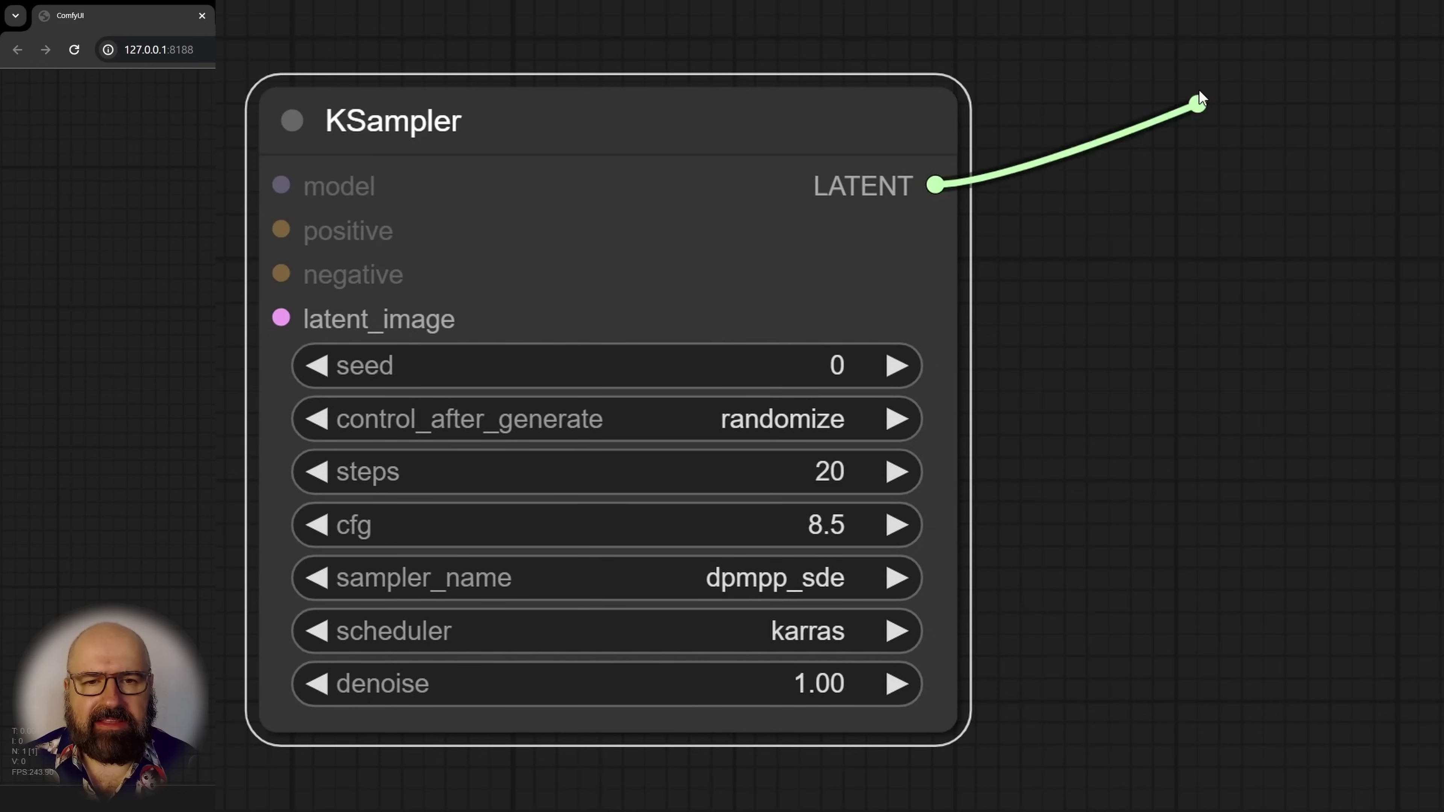
{"action": "left_click_drag", "start_coordinate": [1199, 54], "coordinate": [1197, 142]}
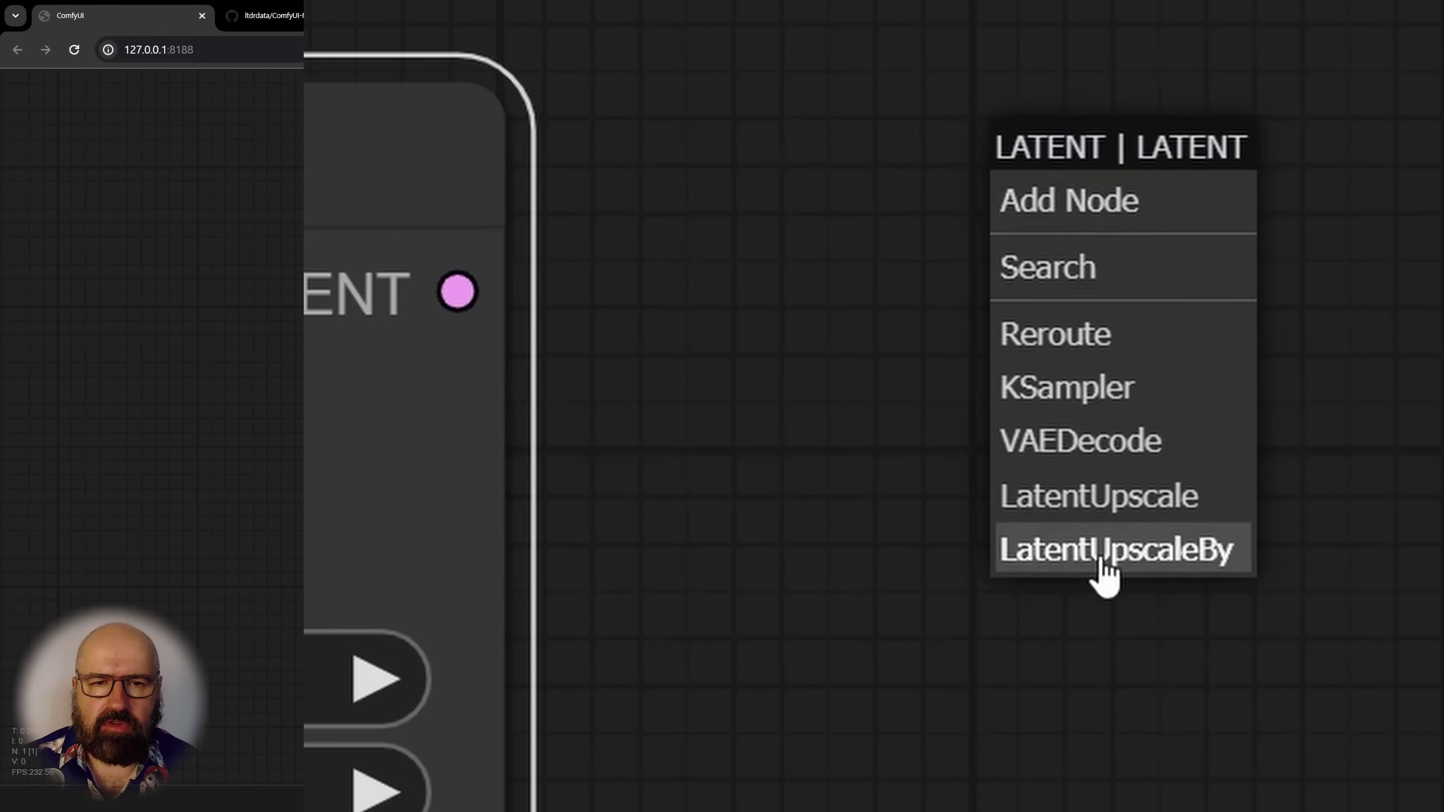
{"action": "left_click", "coordinate": [1040, 270]}
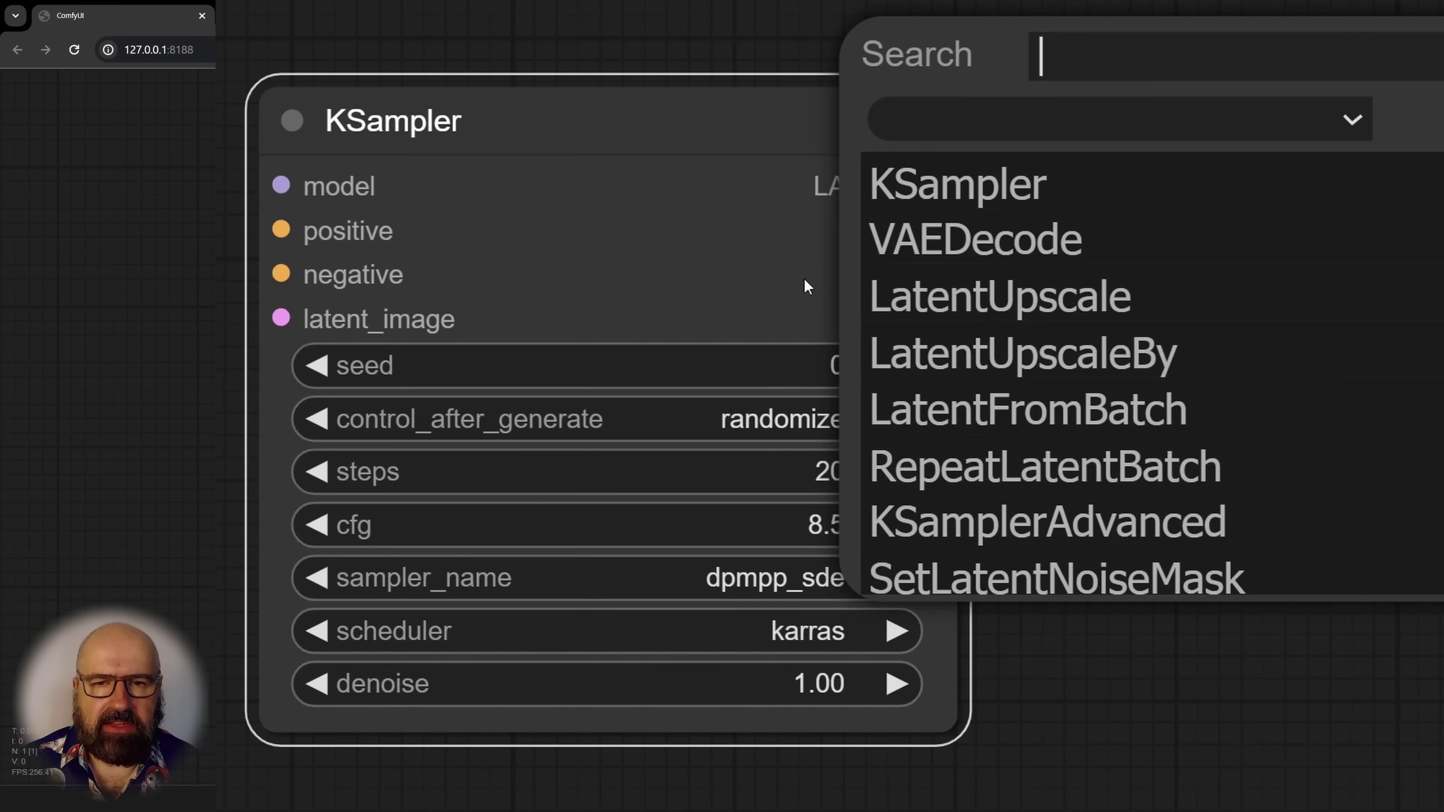
{"action": "left_click_drag", "start_coordinate": [934, 183], "coordinate": [1140, 85]}
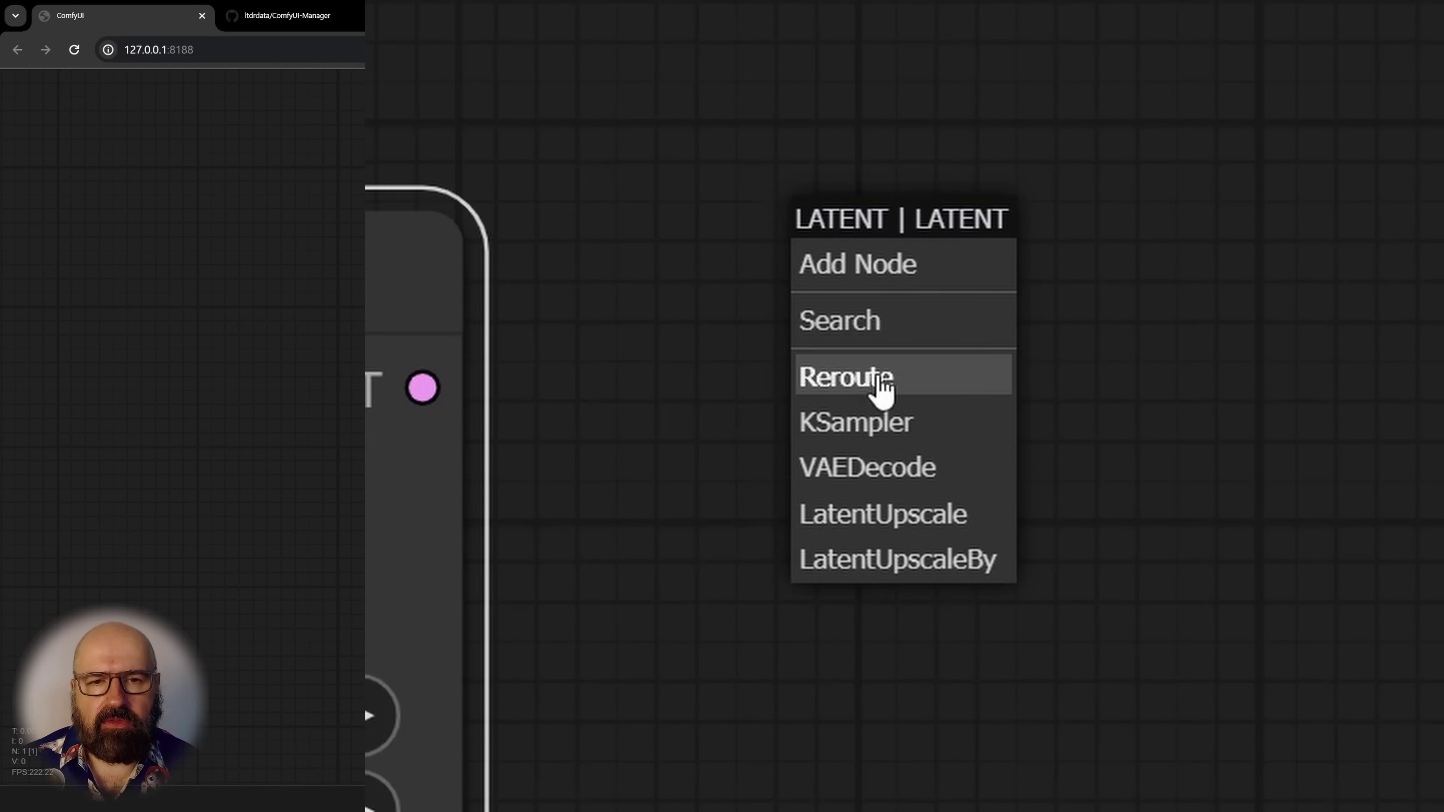
{"action": "left_click", "coordinate": [881, 387]}
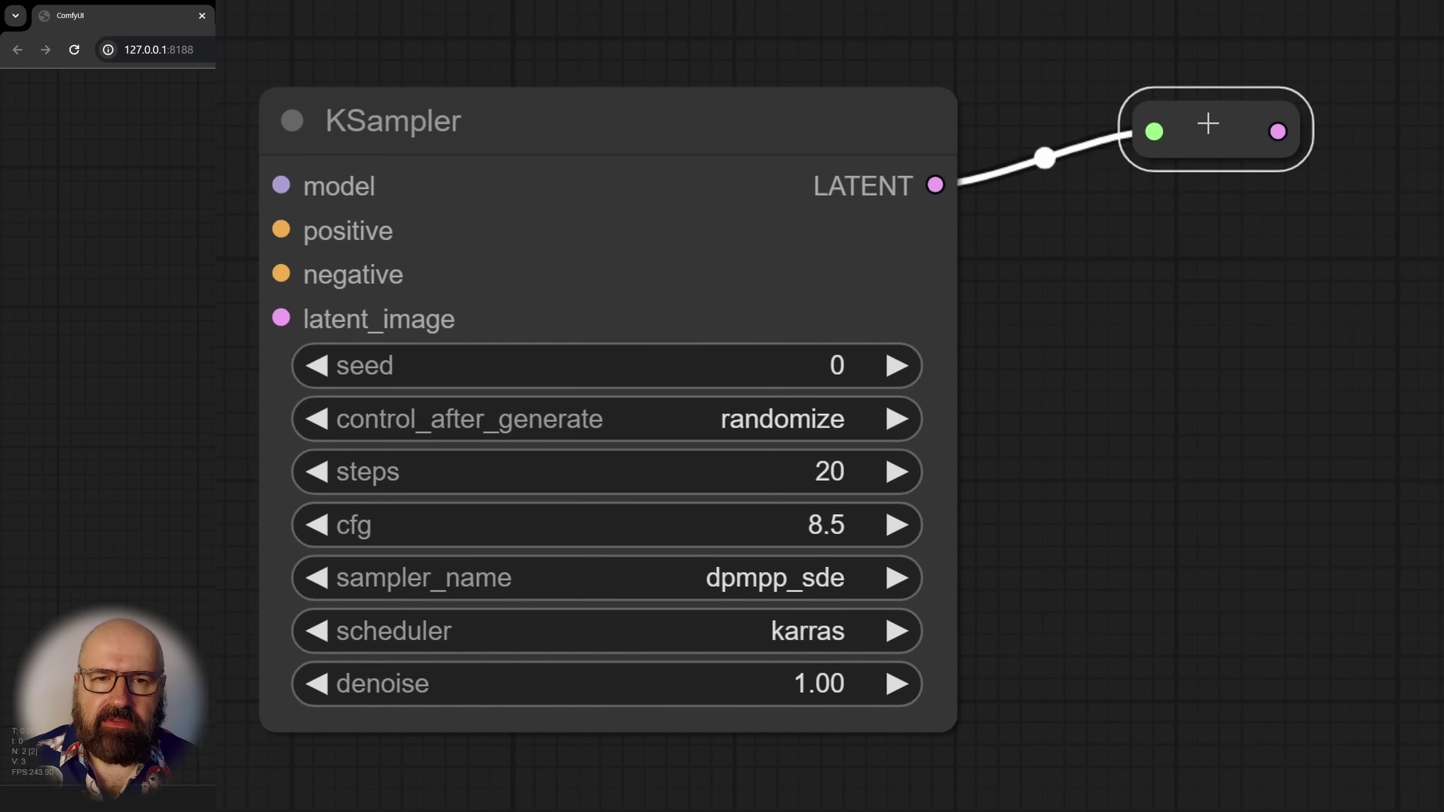
Step: Reposition the Reroute and KSampler, then branch two more Reroute nodes off the Reroute's output
{"action": "left_click_drag", "start_coordinate": [1197, 199], "coordinate": [1210, 131]}
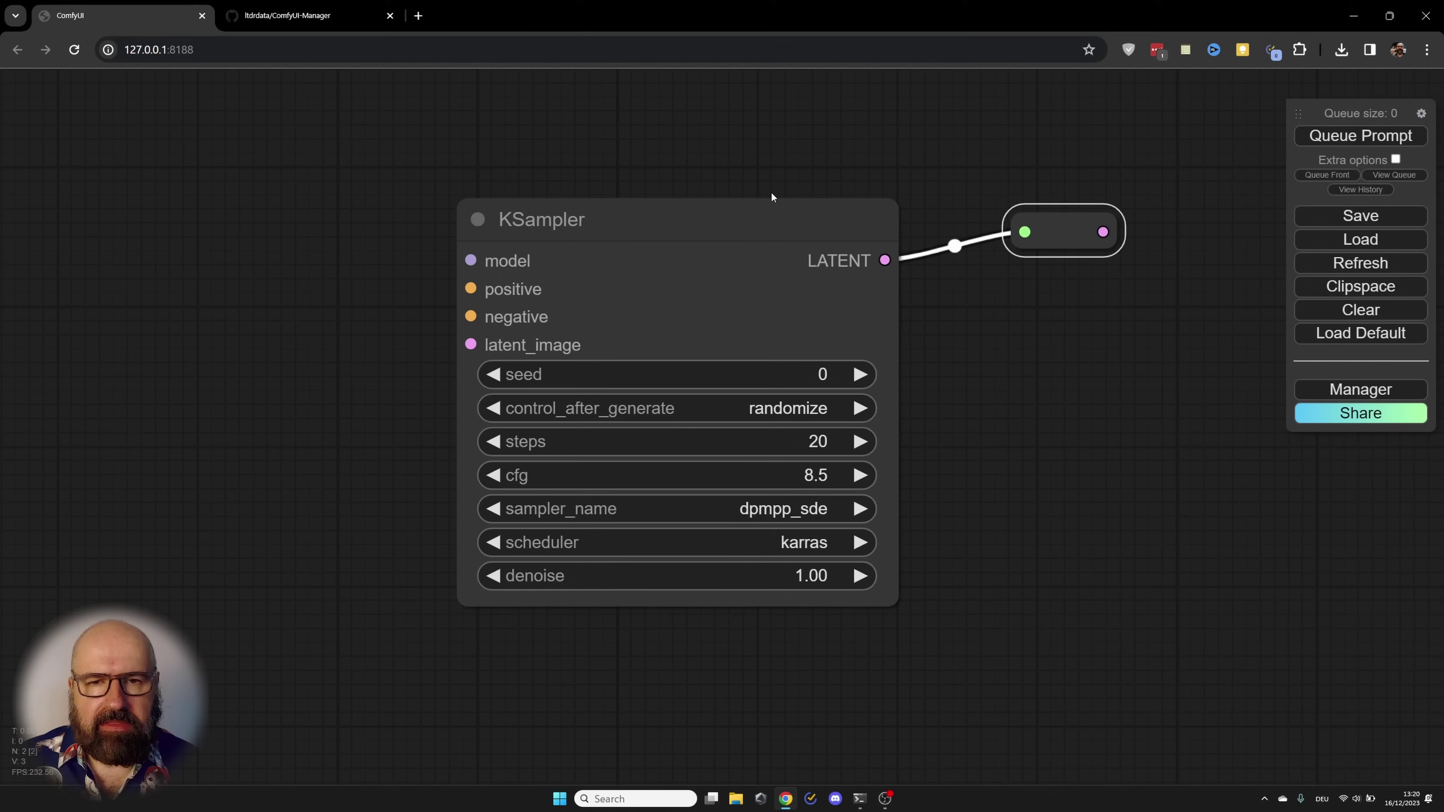
{"action": "left_click_drag", "start_coordinate": [756, 102], "coordinate": [177, 73]}
{"action": "left_click_drag", "start_coordinate": [1064, 226], "coordinate": [902, 170]}
{"action": "left_click", "coordinate": [918, 231]}
{"action": "left_click_drag", "start_coordinate": [761, 232], "coordinate": [857, 314]}
{"action": "left_click", "coordinate": [874, 352]}
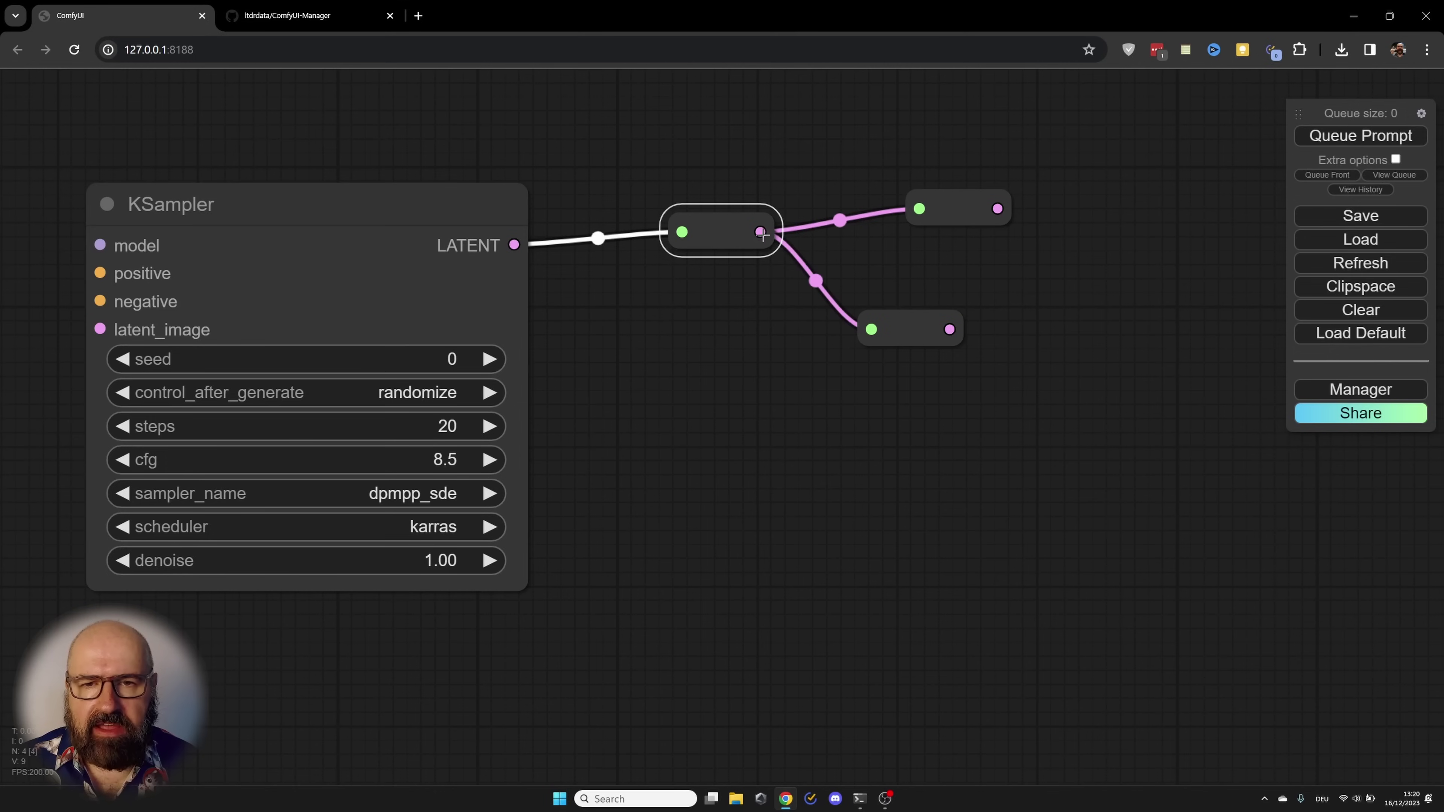
{"action": "left_click_drag", "start_coordinate": [761, 232], "coordinate": [952, 455]}
{"action": "left_click", "coordinate": [896, 481]}
{"action": "left_click_drag", "start_coordinate": [909, 326], "coordinate": [961, 340]}
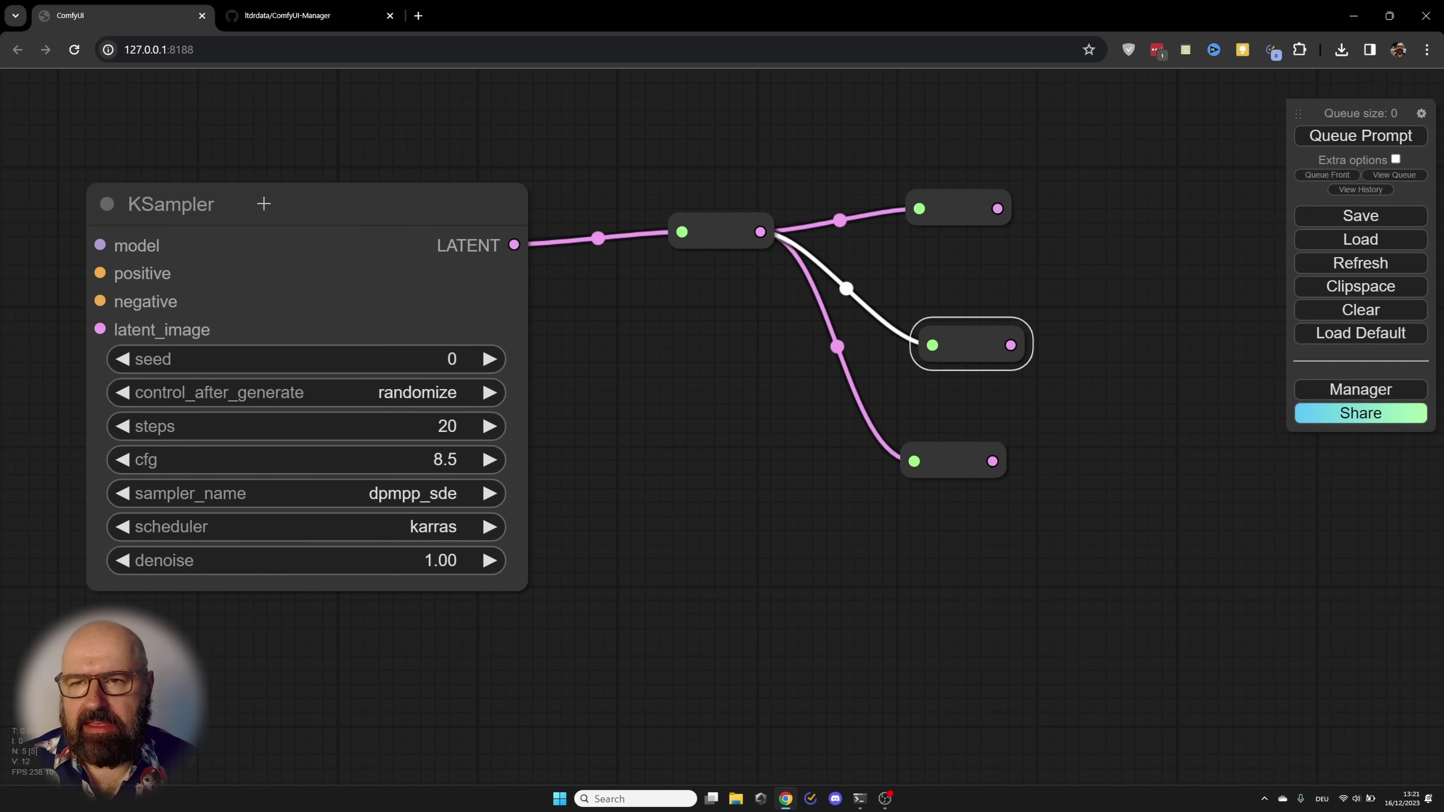
Step: Duplicate the KSampler with Ctrl+C/Ctrl+V and wire the copy's LATENT output into the Reroute
{"action": "left_click_drag", "start_coordinate": [182, 204], "coordinate": [105, 582]}
{"action": "key", "text": "ctrl+c"}
{"action": "key", "text": "ctrl+v"}
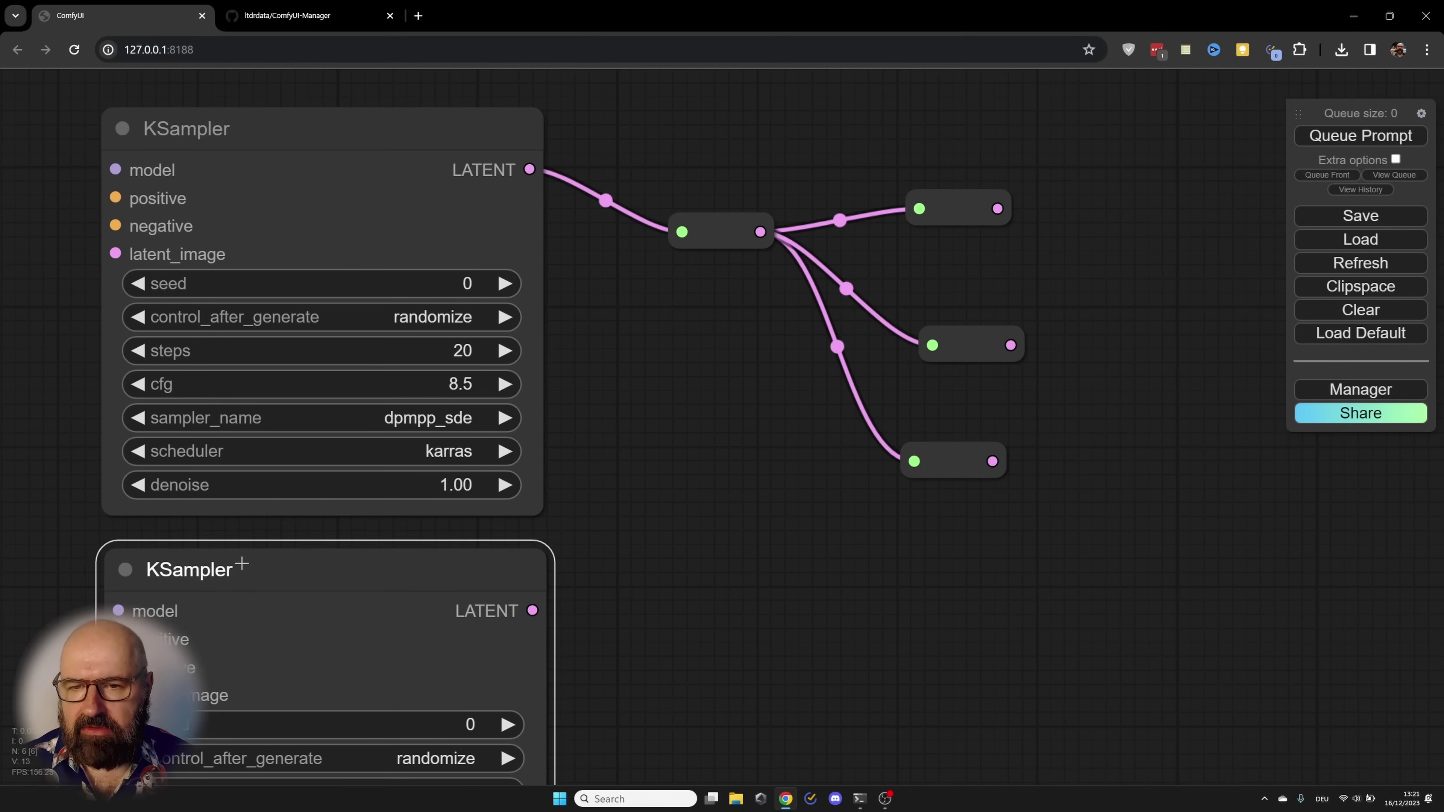
{"action": "left_click_drag", "start_coordinate": [708, 229], "coordinate": [715, 262]}
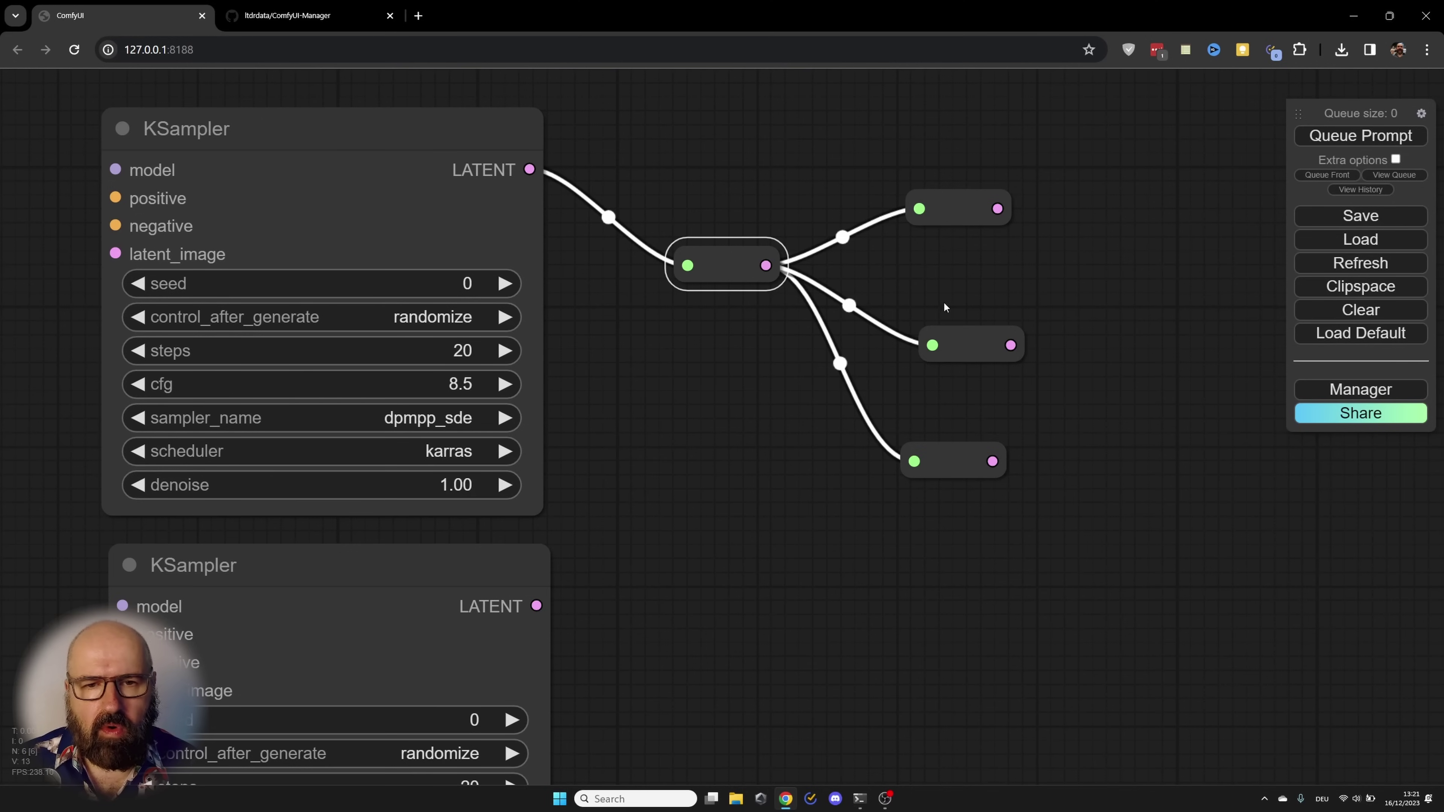
{"action": "left_click_drag", "start_coordinate": [538, 606], "coordinate": [688, 265]}
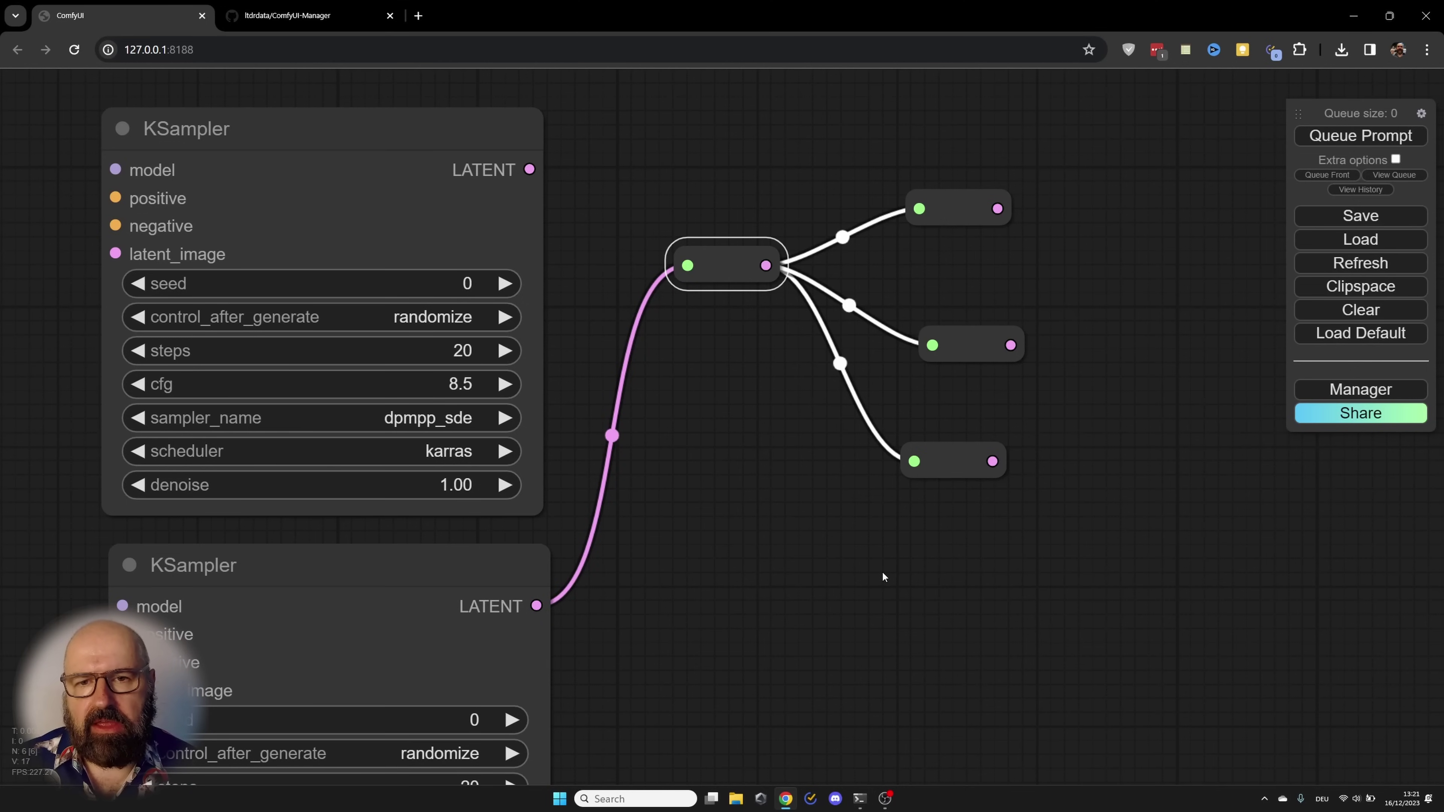
Step: Undo back to the two-reroute chain and rearrange the Reroutes and lower KSampler on the canvas
{"action": "key", "text": "ctrl+z"}
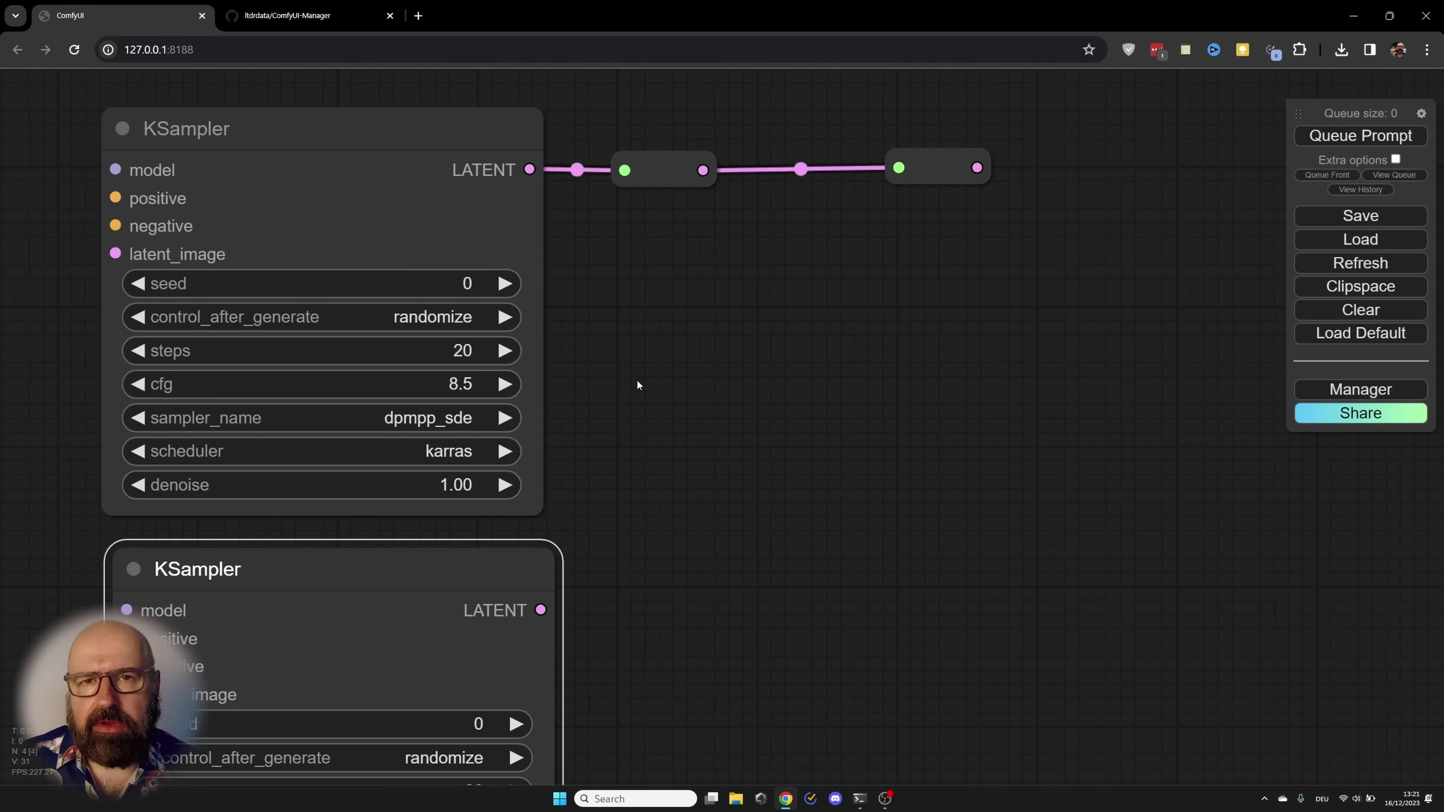
{"action": "left_click", "coordinate": [657, 168]}
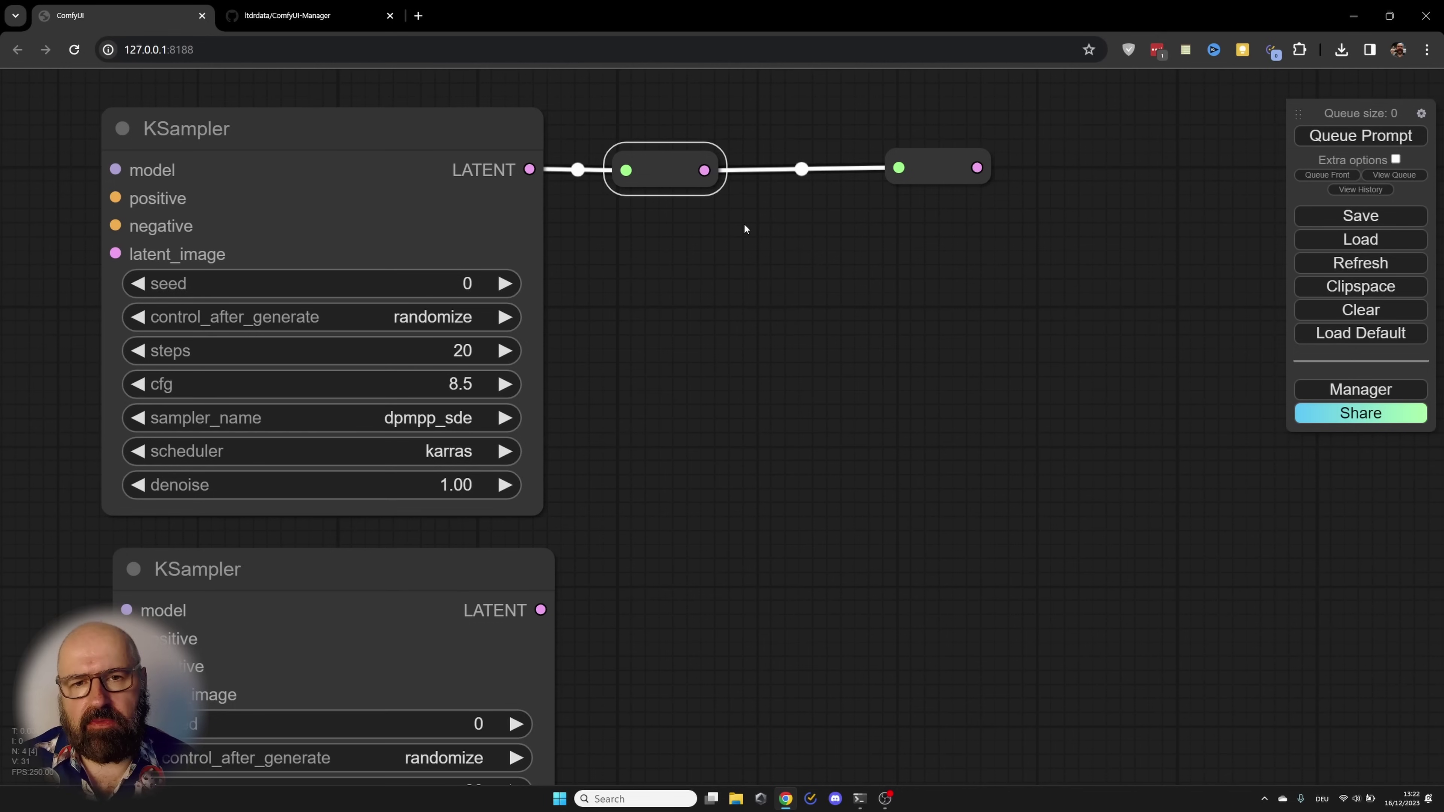
{"action": "left_click_drag", "start_coordinate": [924, 164], "coordinate": [1358, 618]}
{"action": "left_click_drag", "start_coordinate": [369, 579], "coordinate": [965, 261]}
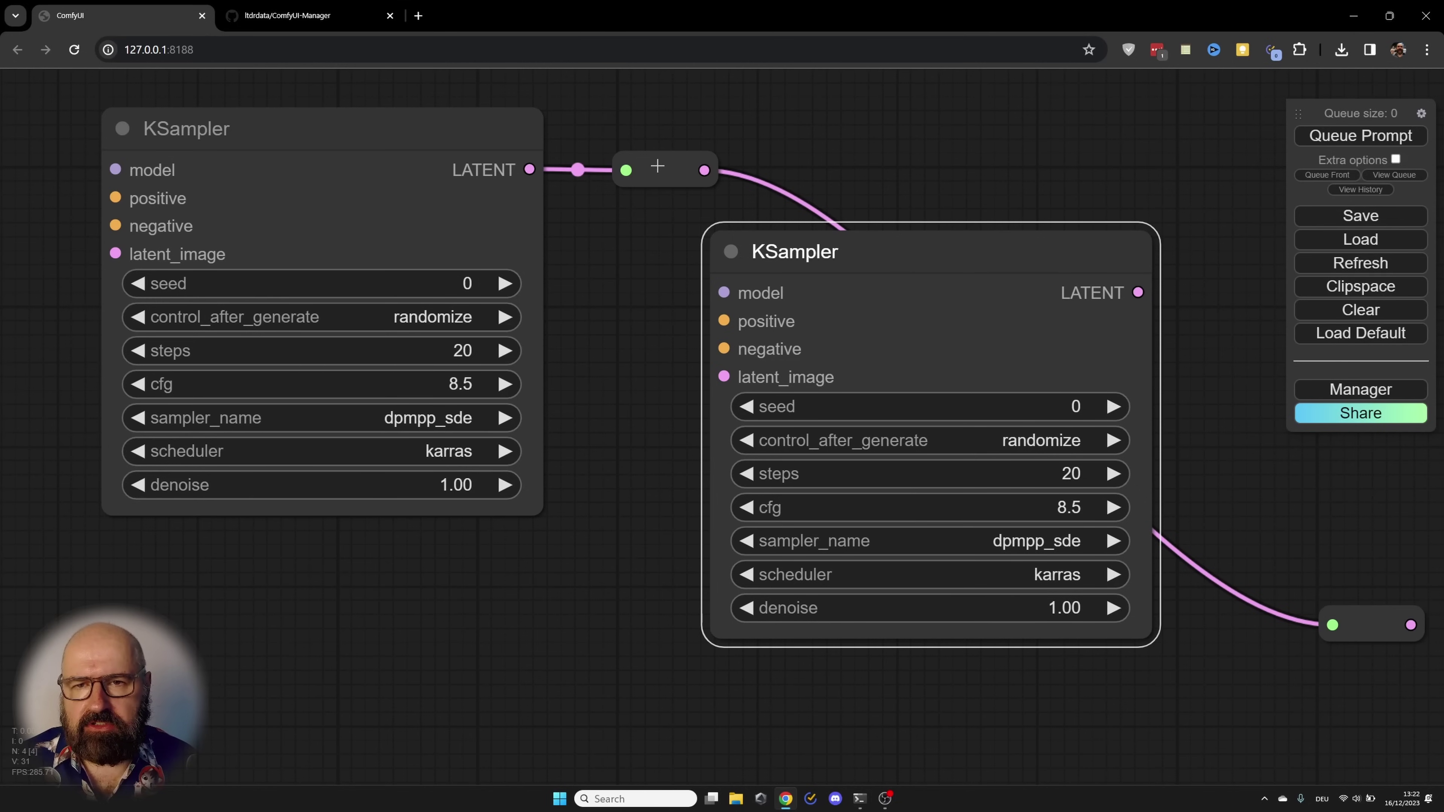
{"action": "left_click_drag", "start_coordinate": [656, 170], "coordinate": [614, 170]}
{"action": "left_click_drag", "start_coordinate": [1363, 625], "coordinate": [745, 693]}
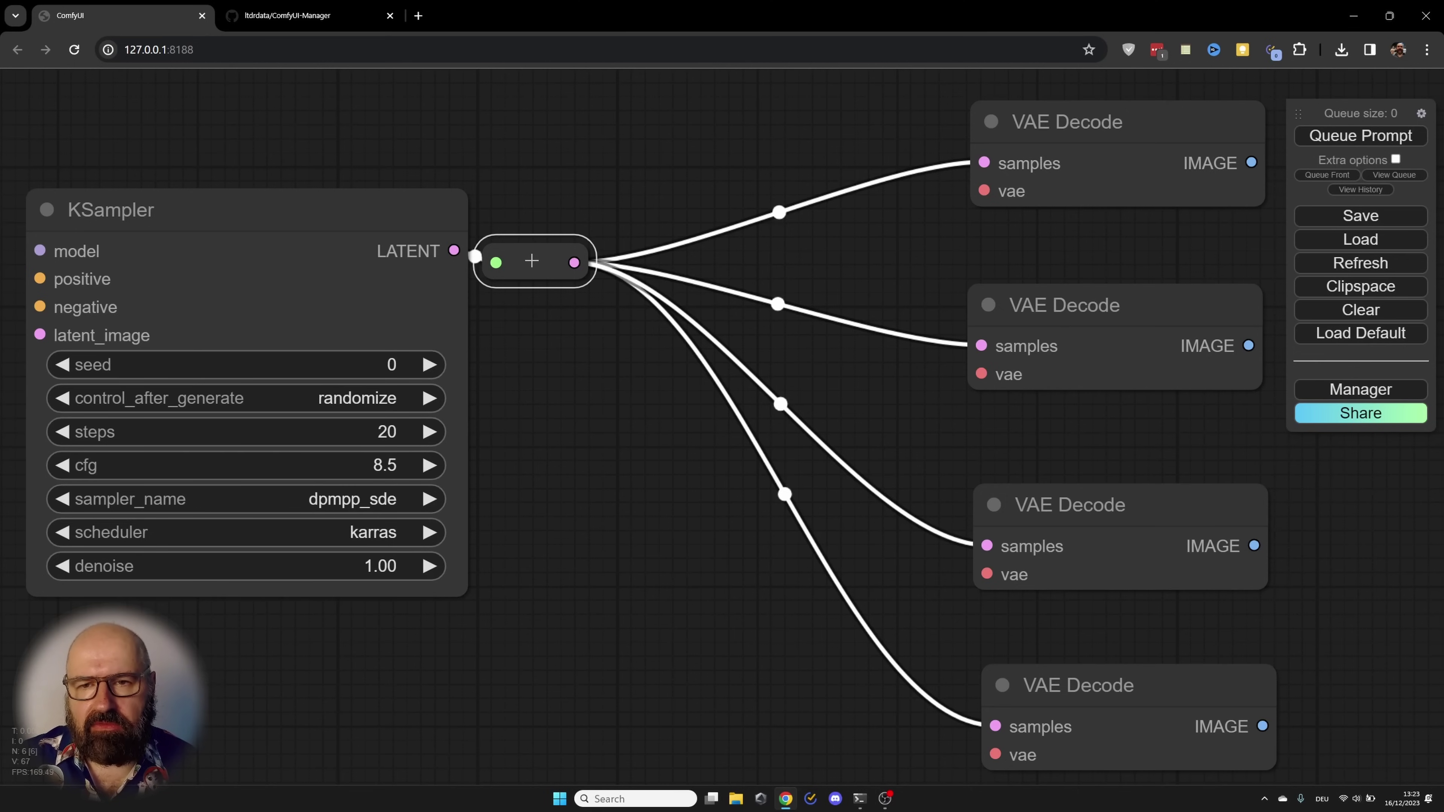
Step: Drag the Reroute from beside the KSampler down and right, next to the VAE Decode nodes
{"action": "left_click_drag", "start_coordinate": [537, 264], "coordinate": [886, 370]}
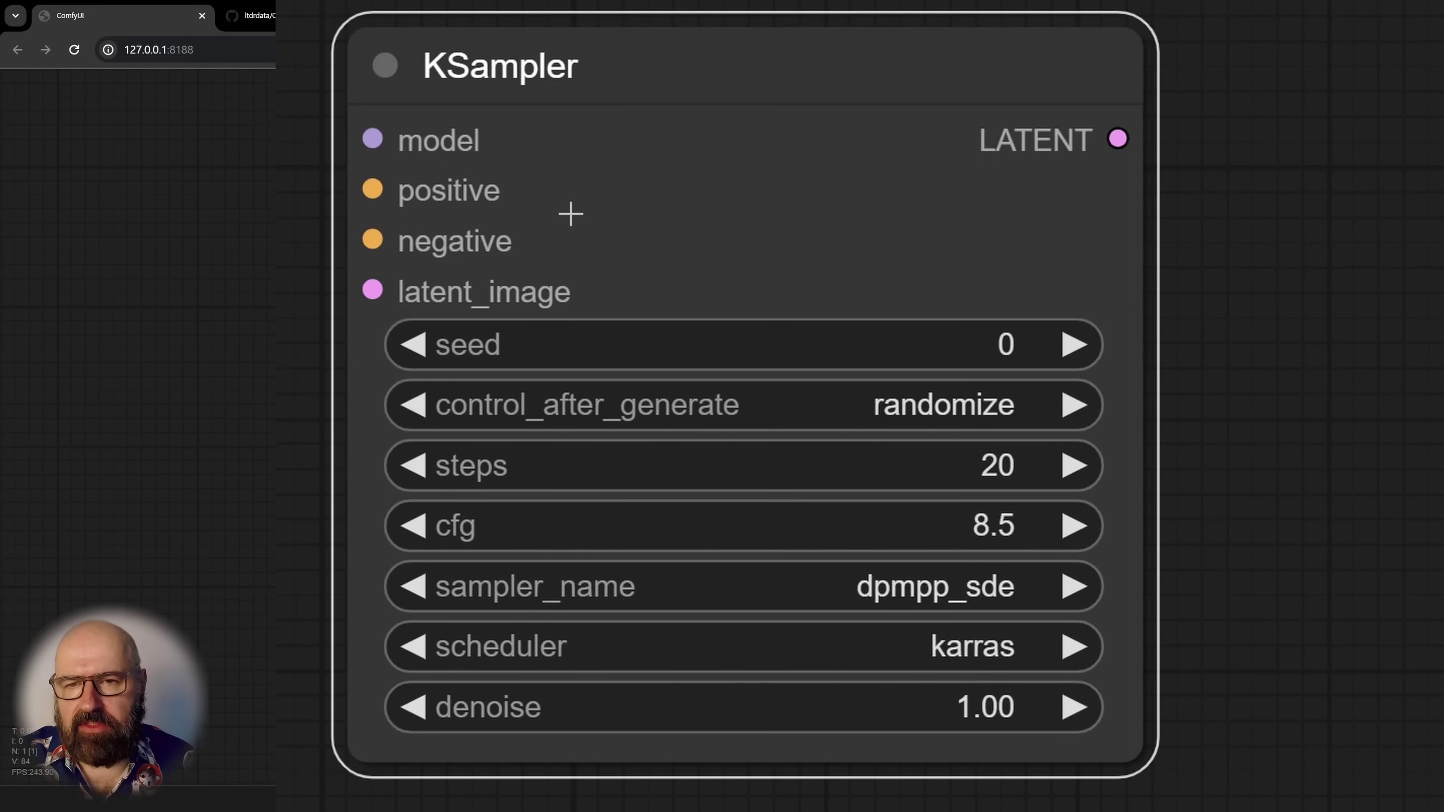
Step: Use Convert seed to input on the KSampler, turning its seed widget into an input socket
{"action": "right_click", "coordinate": [583, 182]}
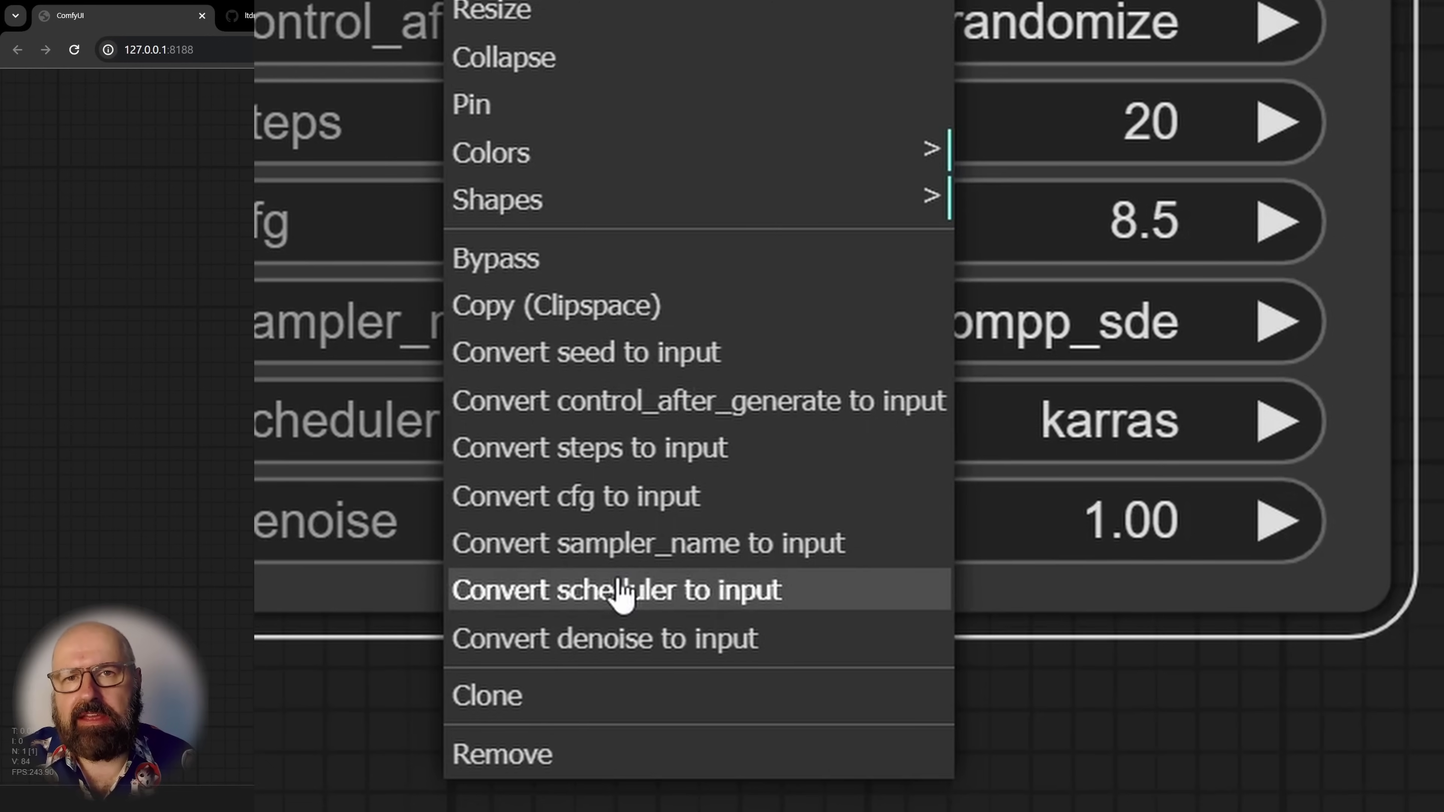
{"action": "left_click", "coordinate": [580, 354]}
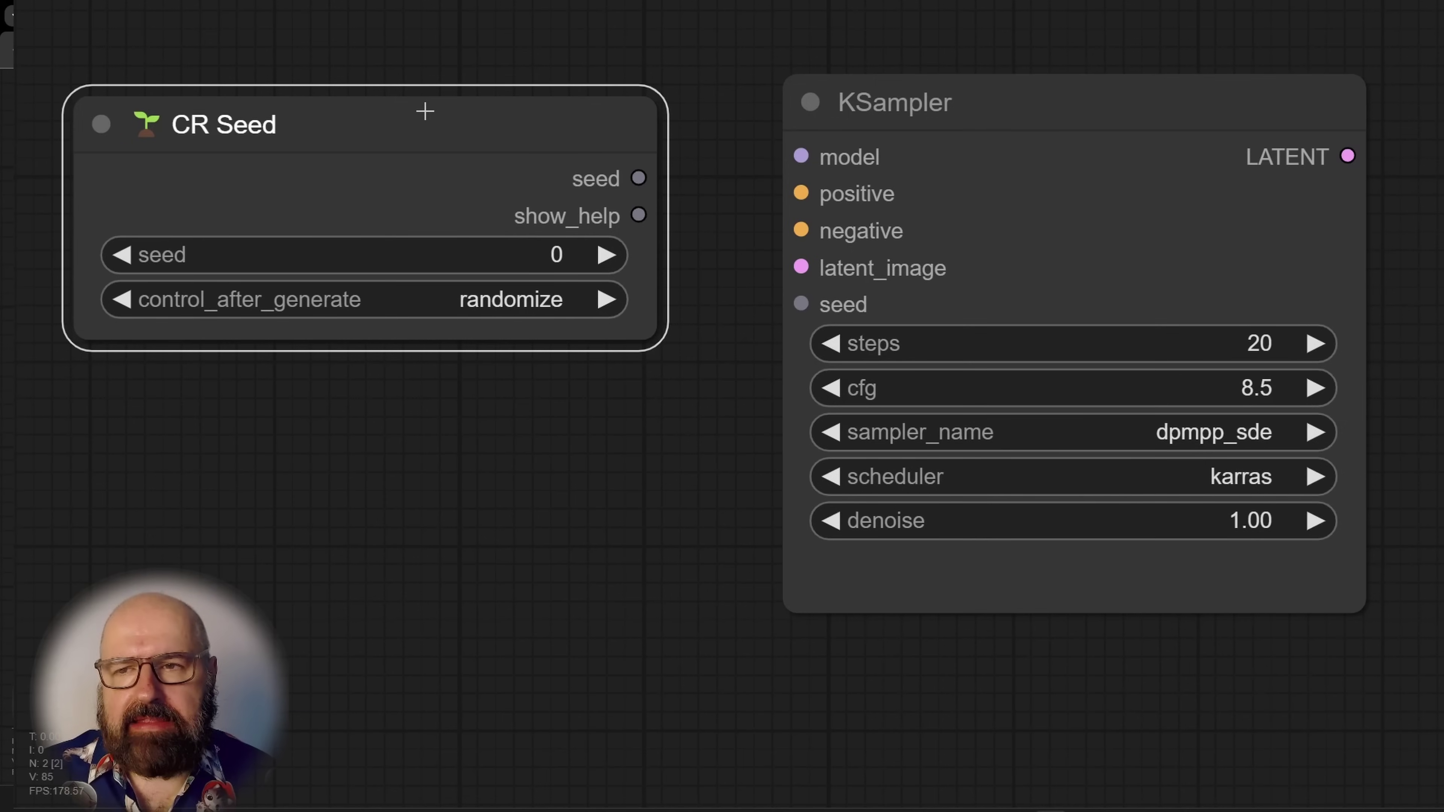
Step: Wire CR Seed's seed output to the KSampler's seed input and check both KSamplers and CR Seed
{"action": "left_click_drag", "start_coordinate": [638, 178], "coordinate": [801, 304]}
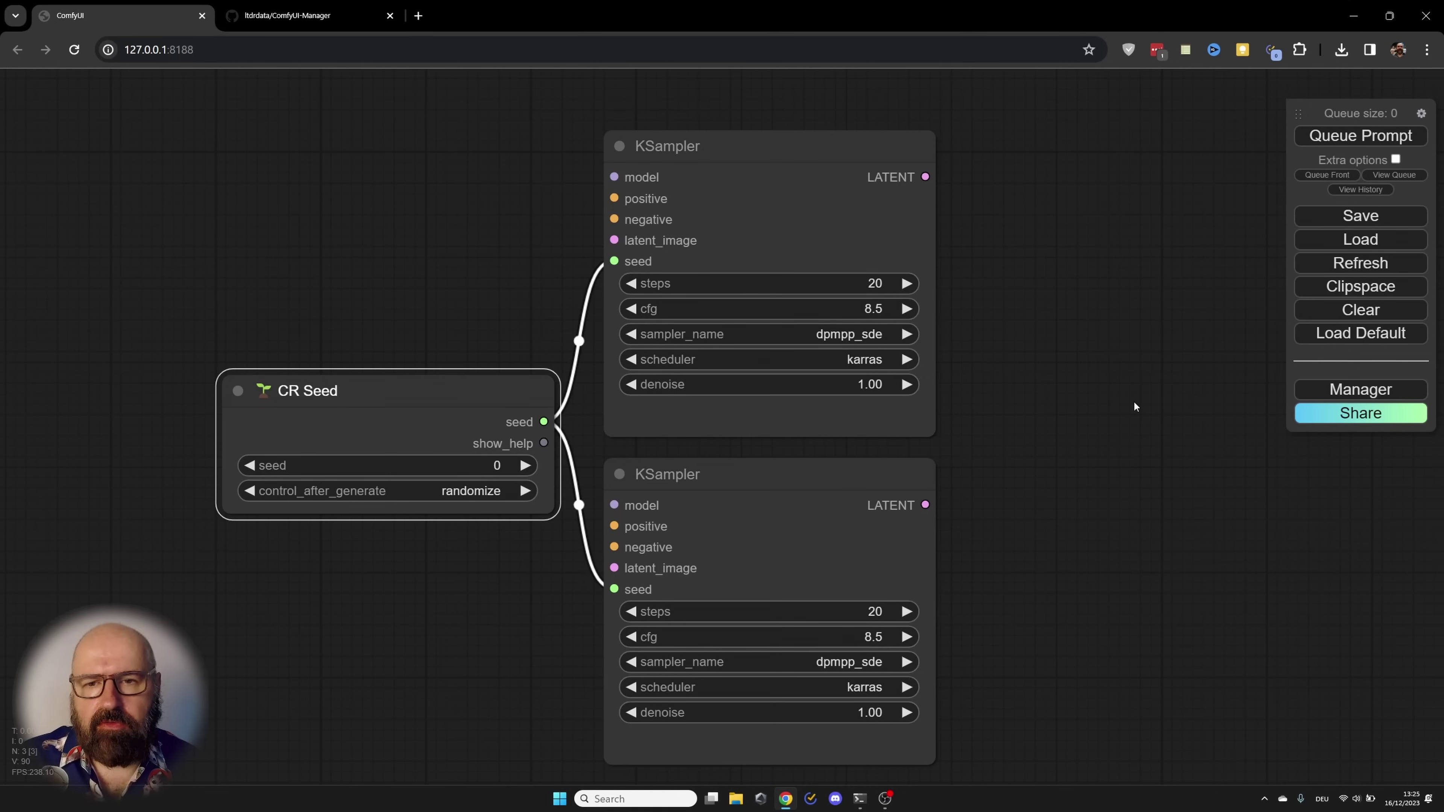
{"action": "left_click", "coordinate": [710, 141]}
{"action": "left_click", "coordinate": [730, 499]}
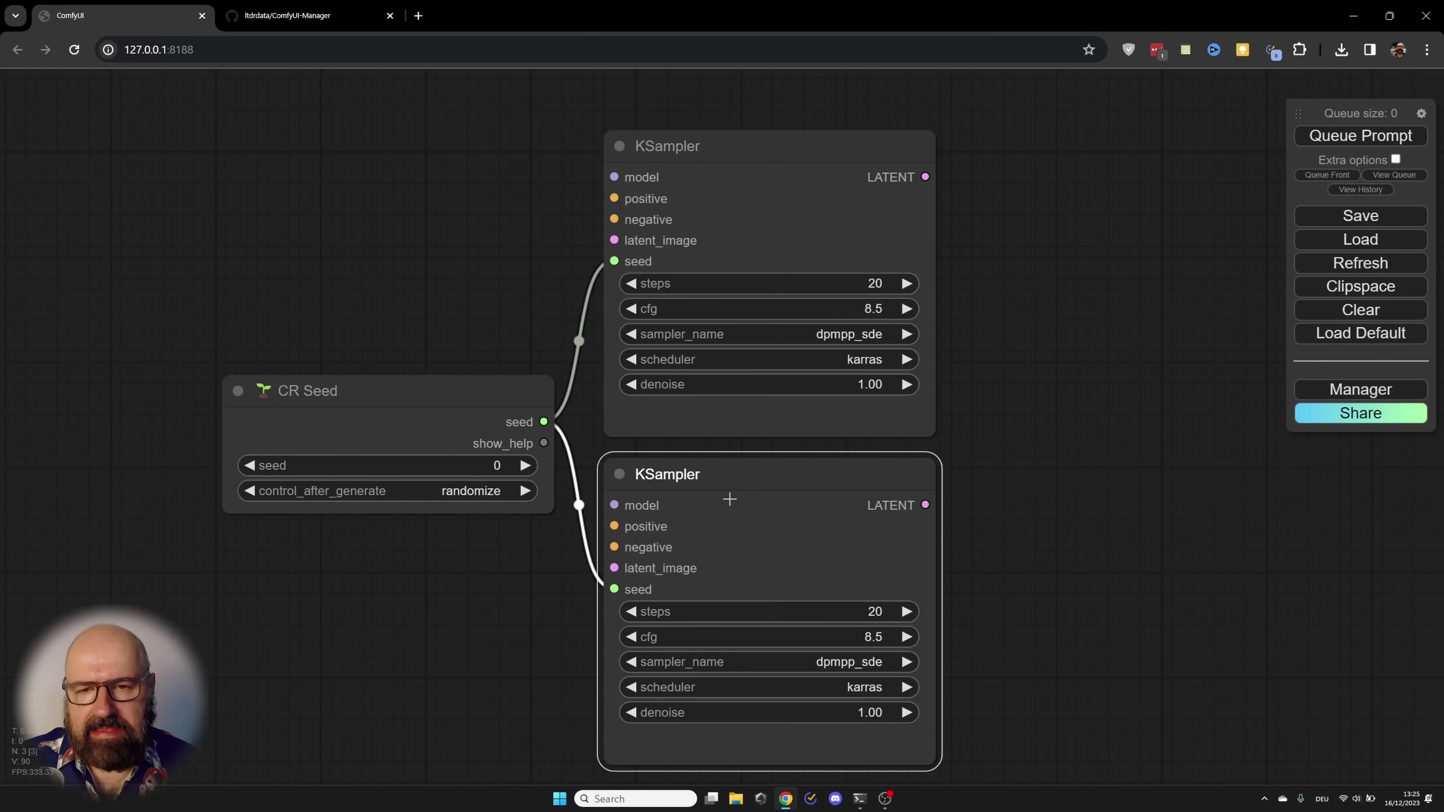
{"action": "left_click", "coordinate": [350, 419]}
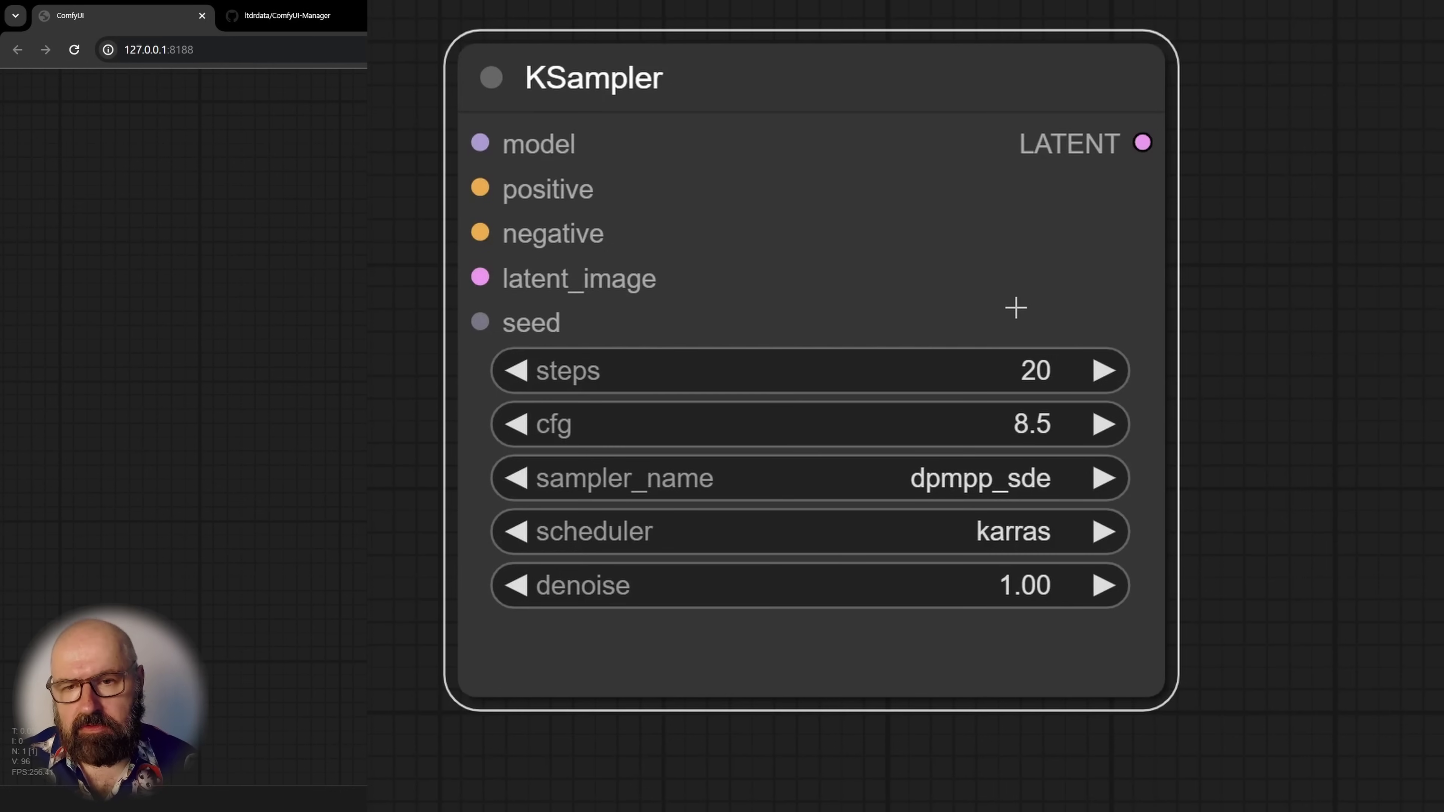
Step: Convert the KSampler's seed input back to a widget, giving seed 0 with randomize
{"action": "right_click", "coordinate": [761, 246]}
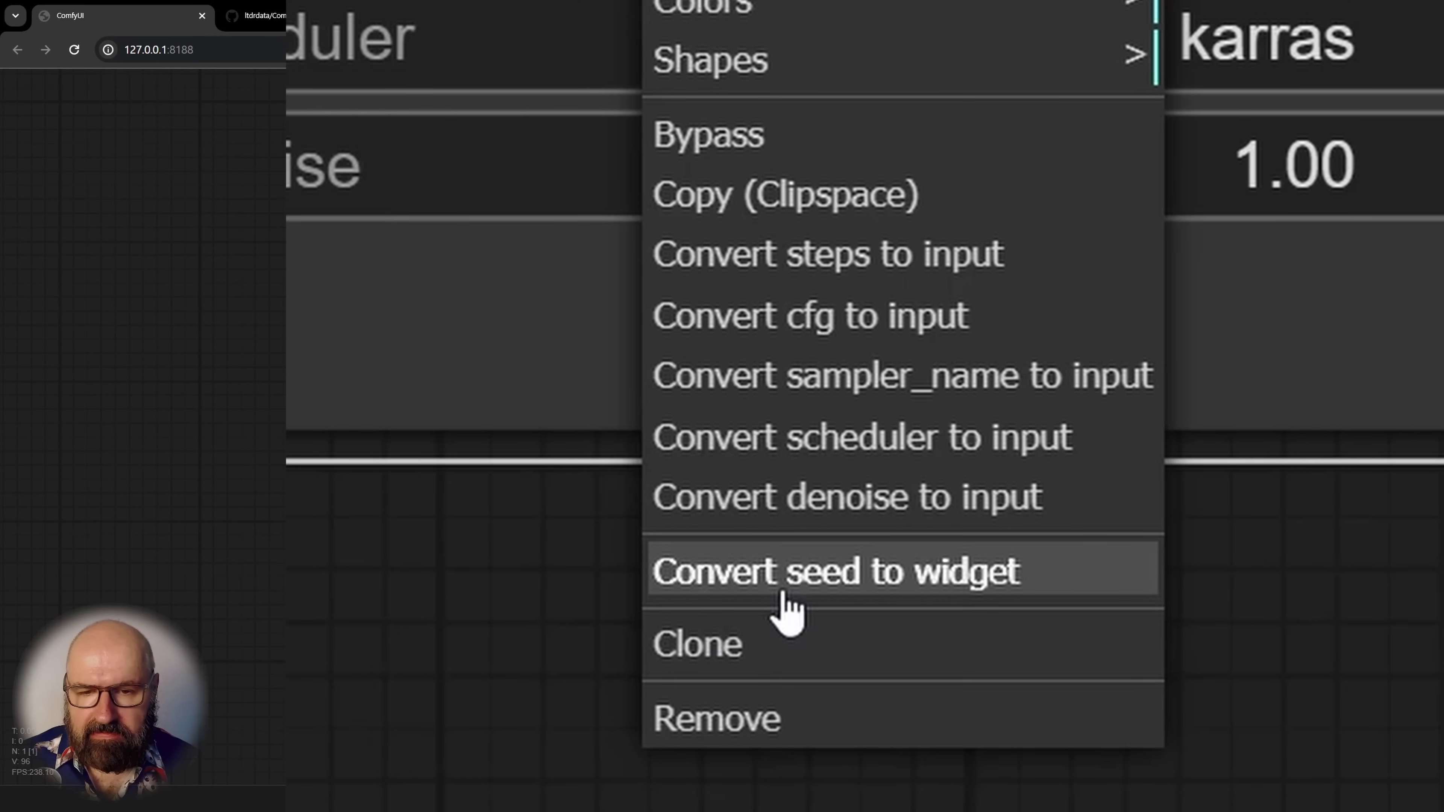
{"action": "left_click", "coordinate": [878, 598]}
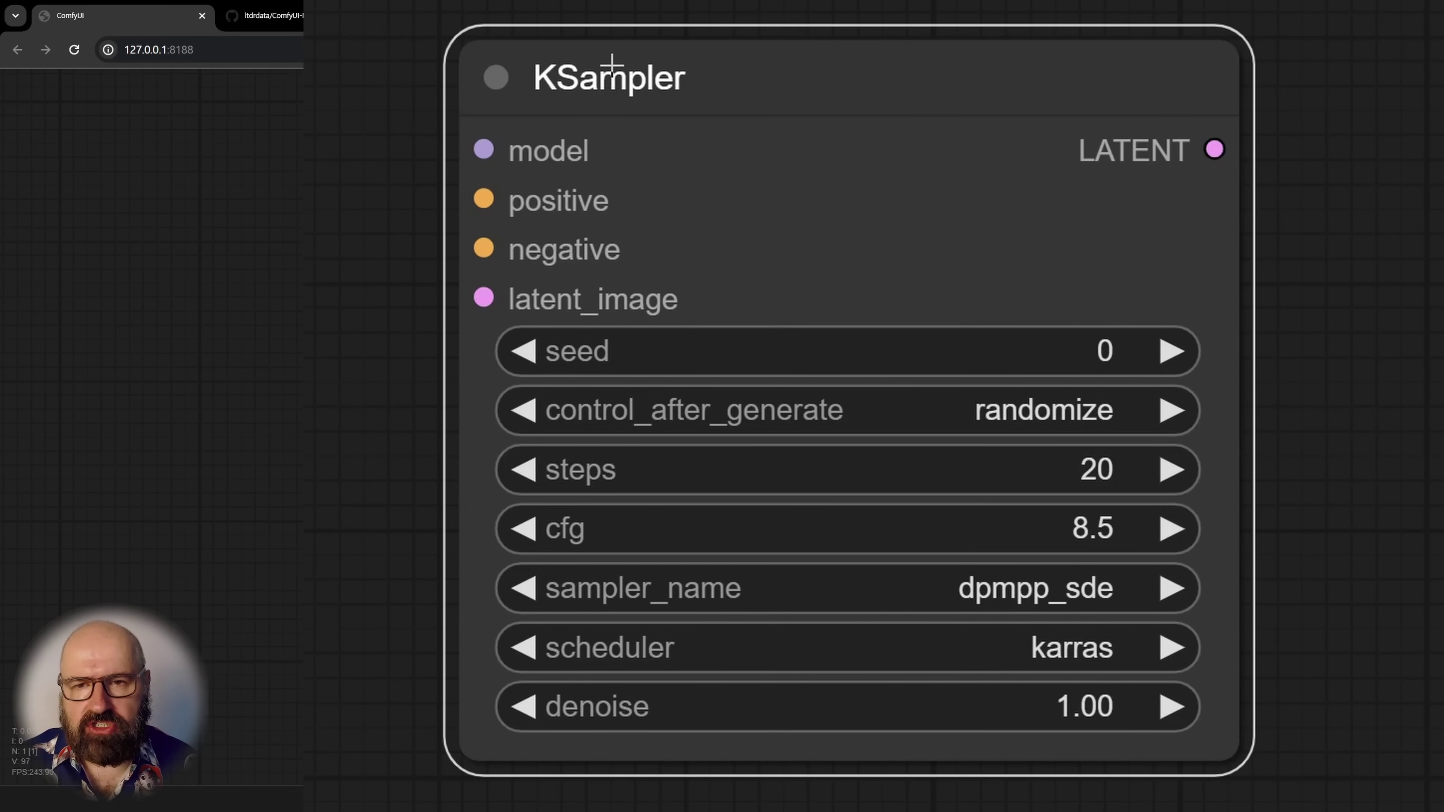
Step: Append ' - Anime' to the KSampler node's title so it reads 'KSampler - Anime'
{"action": "right_click", "coordinate": [760, 71]}
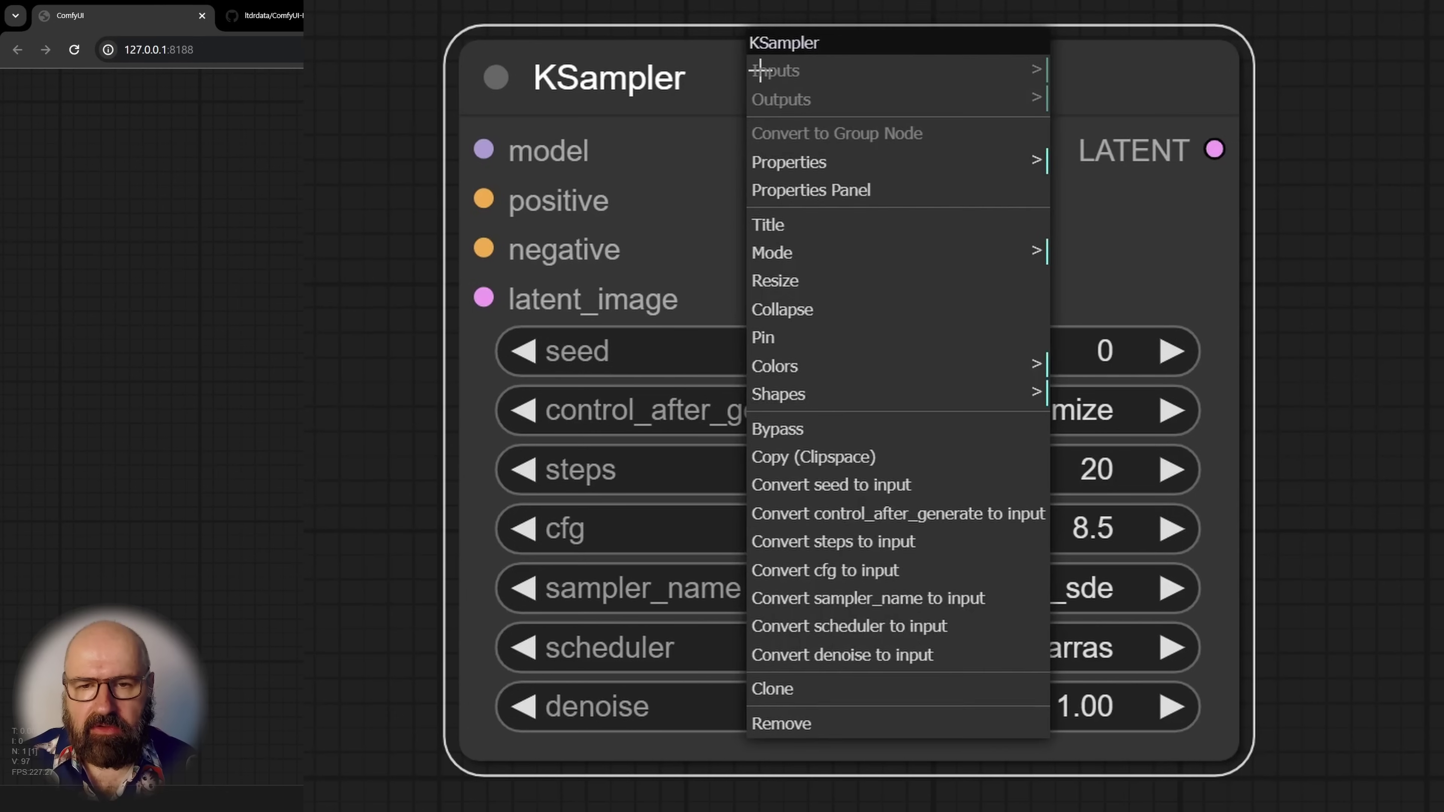
{"action": "left_click", "coordinate": [796, 226]}
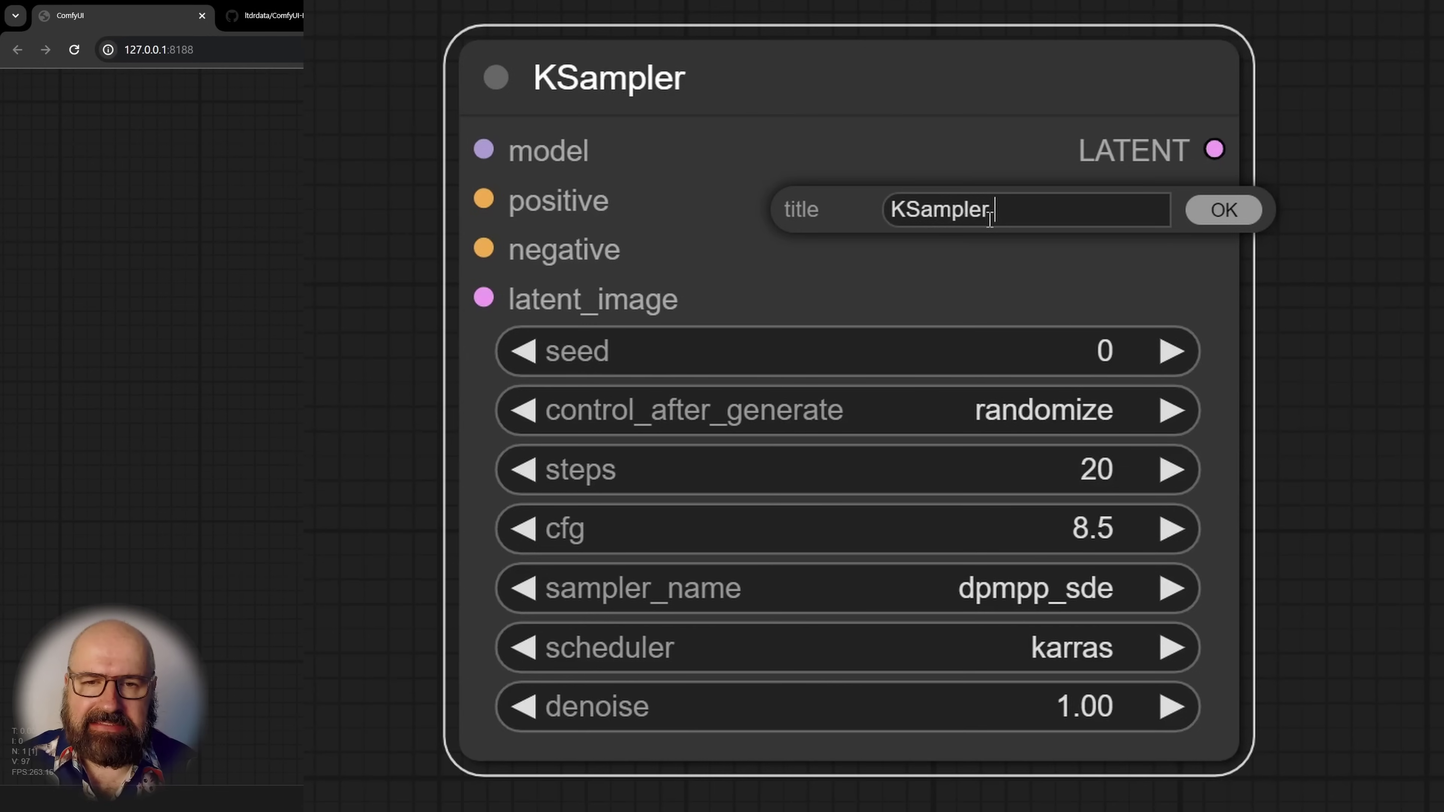
{"action": "type", "text": "- Anime"}
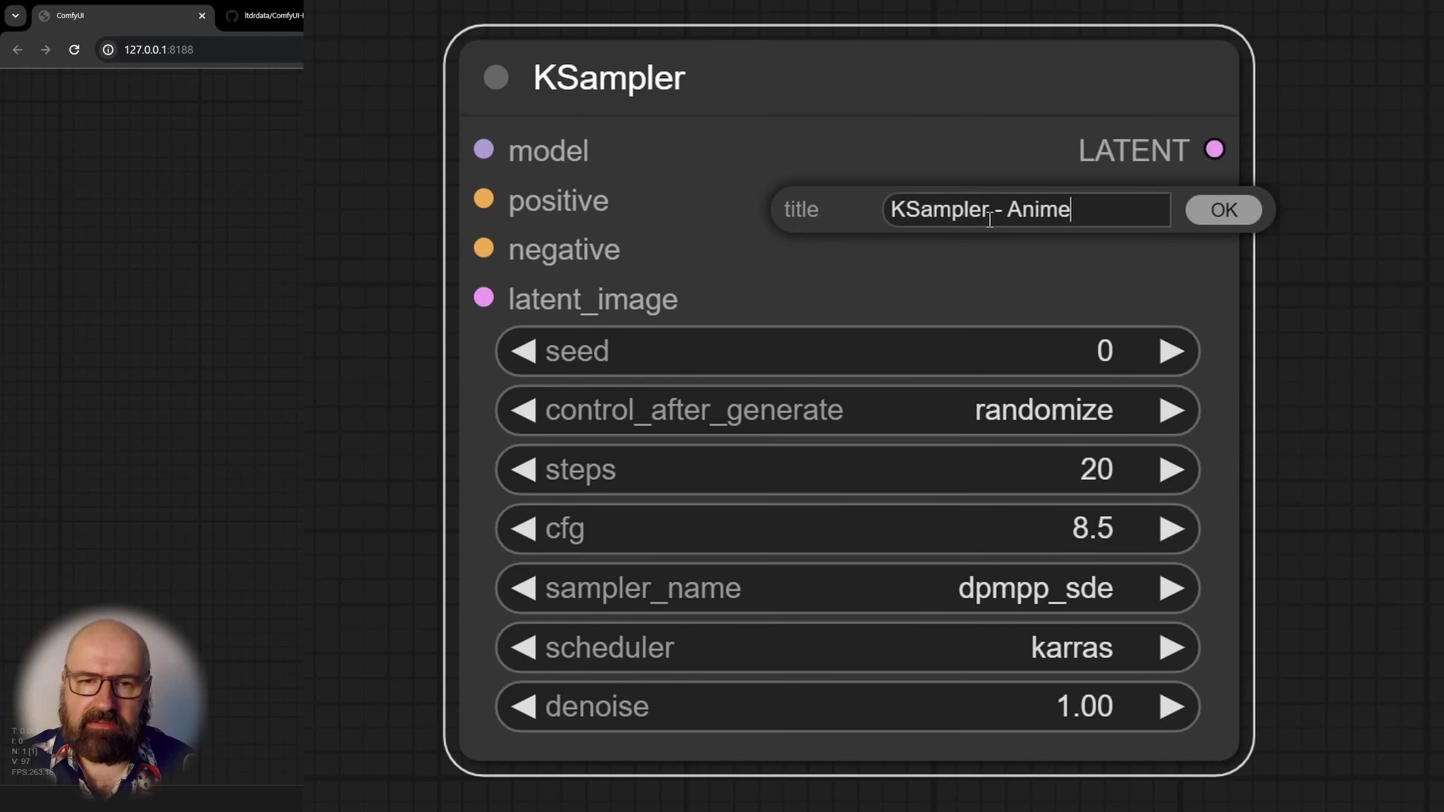
{"action": "left_click", "coordinate": [1223, 211]}
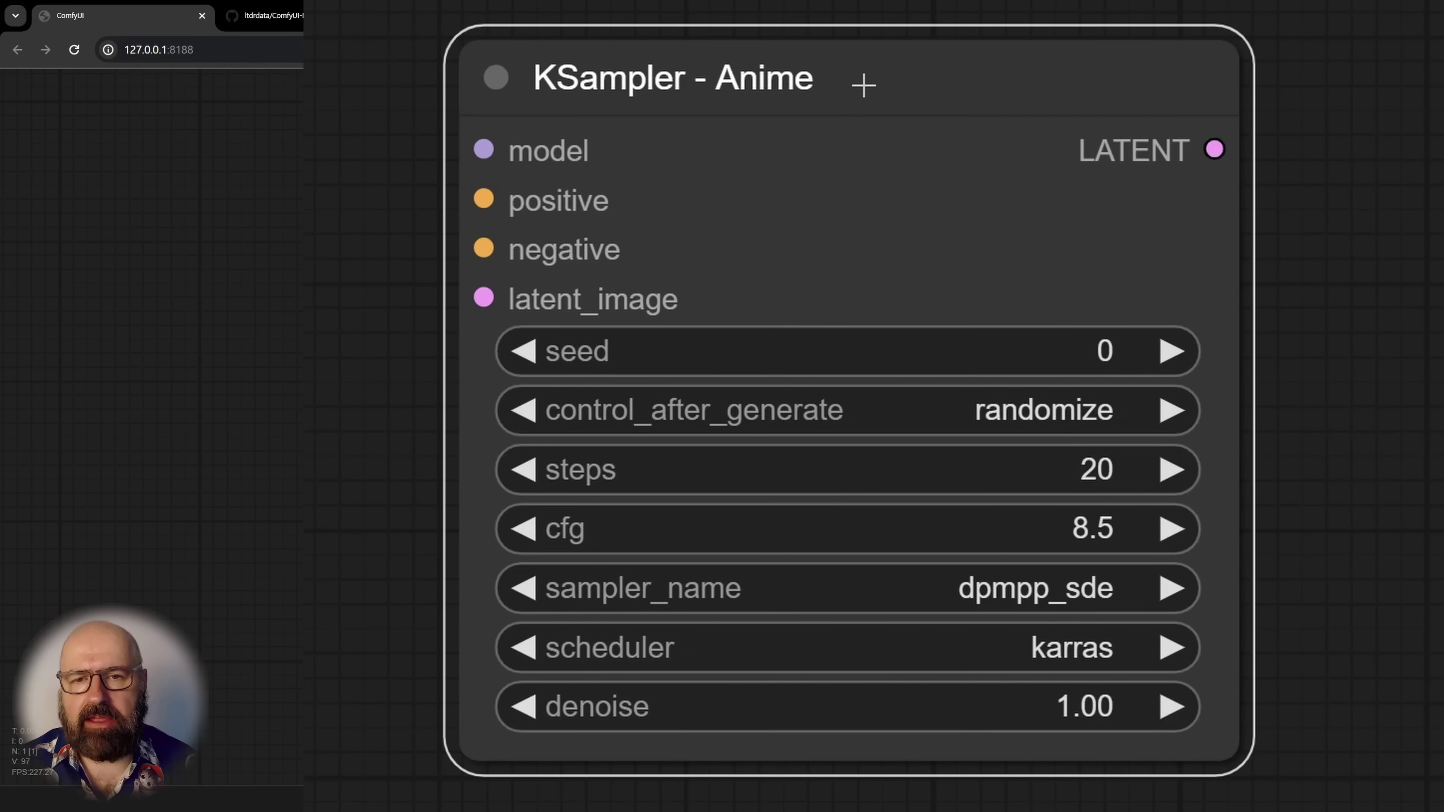
Step: Set the KSampler - Anime node's colour to green
{"action": "right_click", "coordinate": [864, 84]}
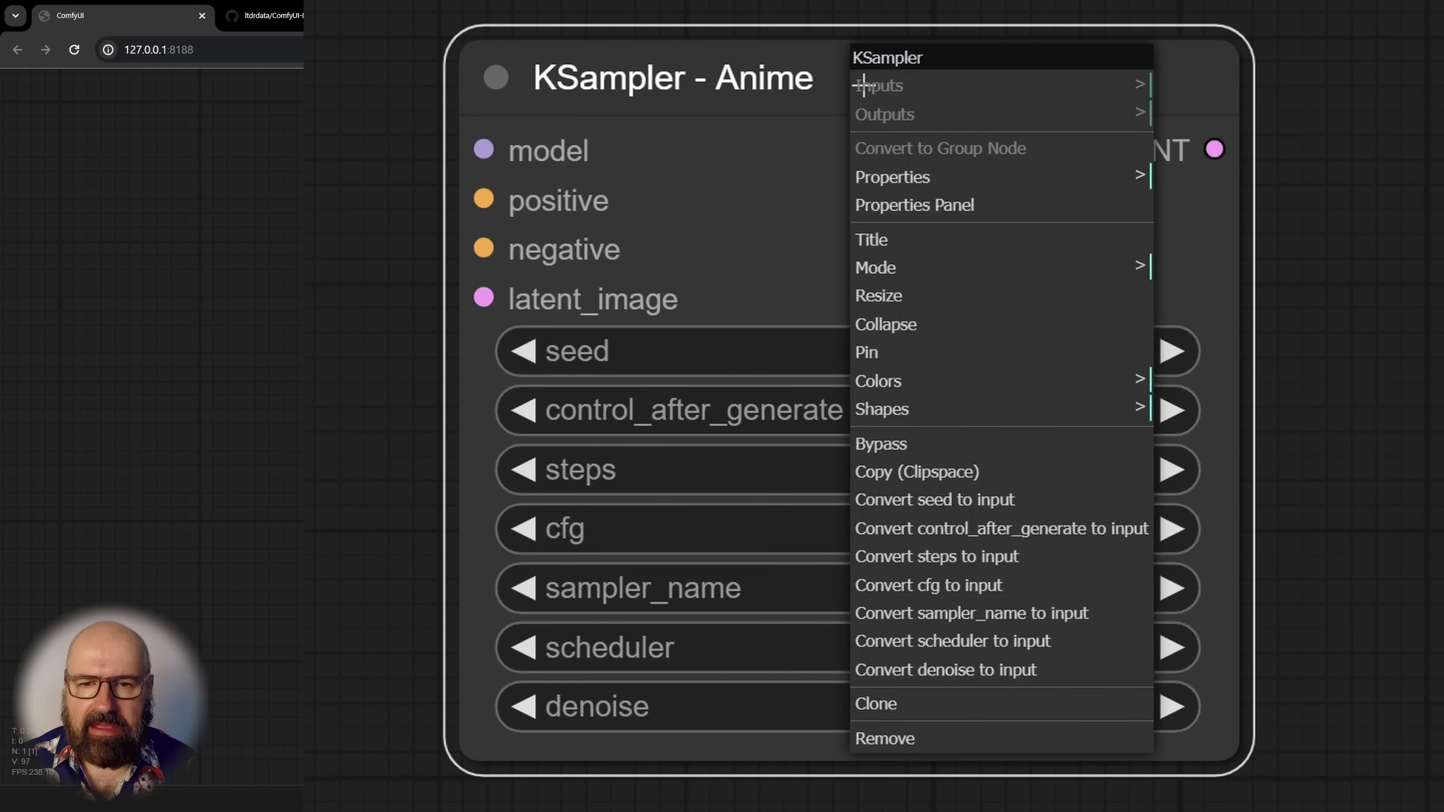
{"action": "left_click", "coordinate": [892, 392]}
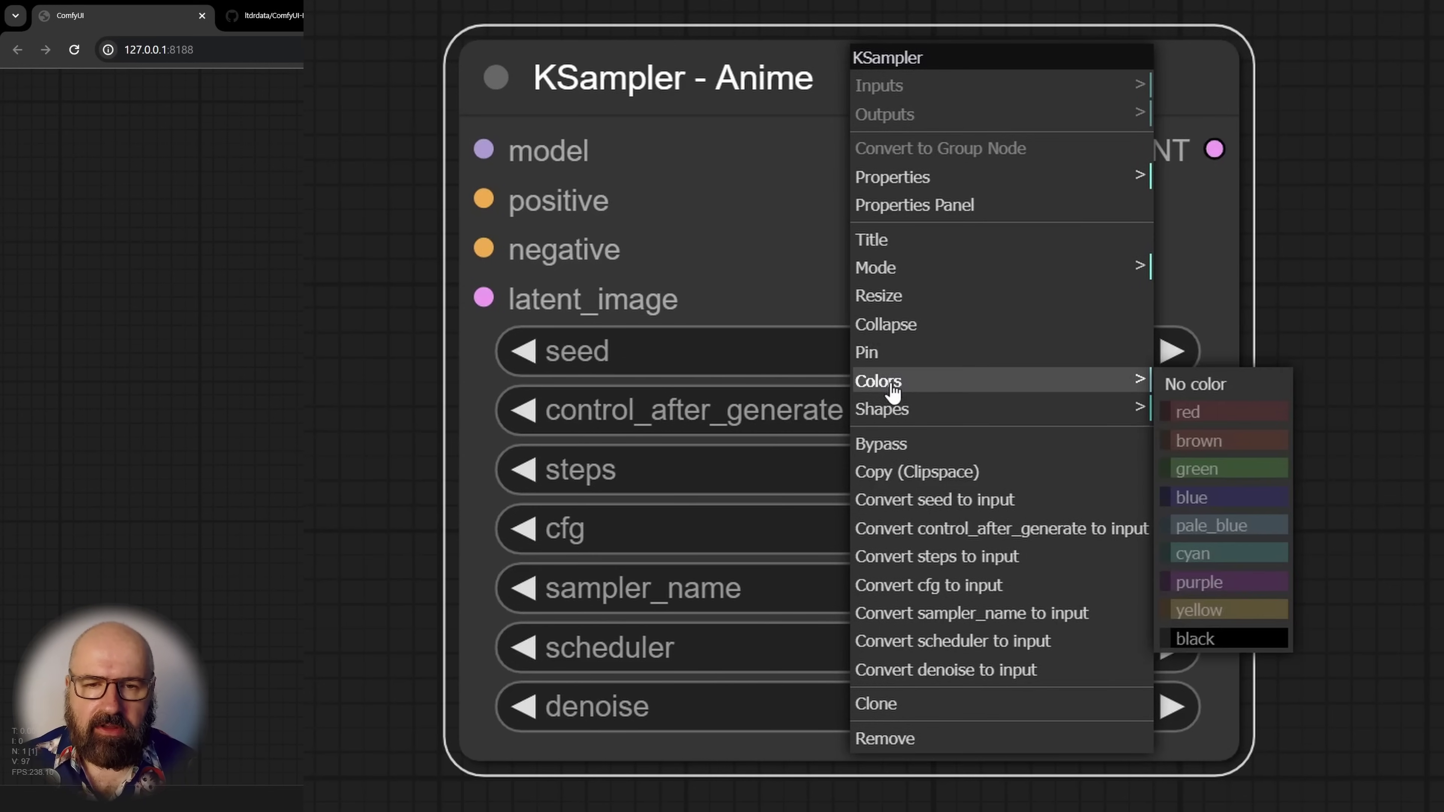
{"action": "left_click", "coordinate": [1194, 469]}
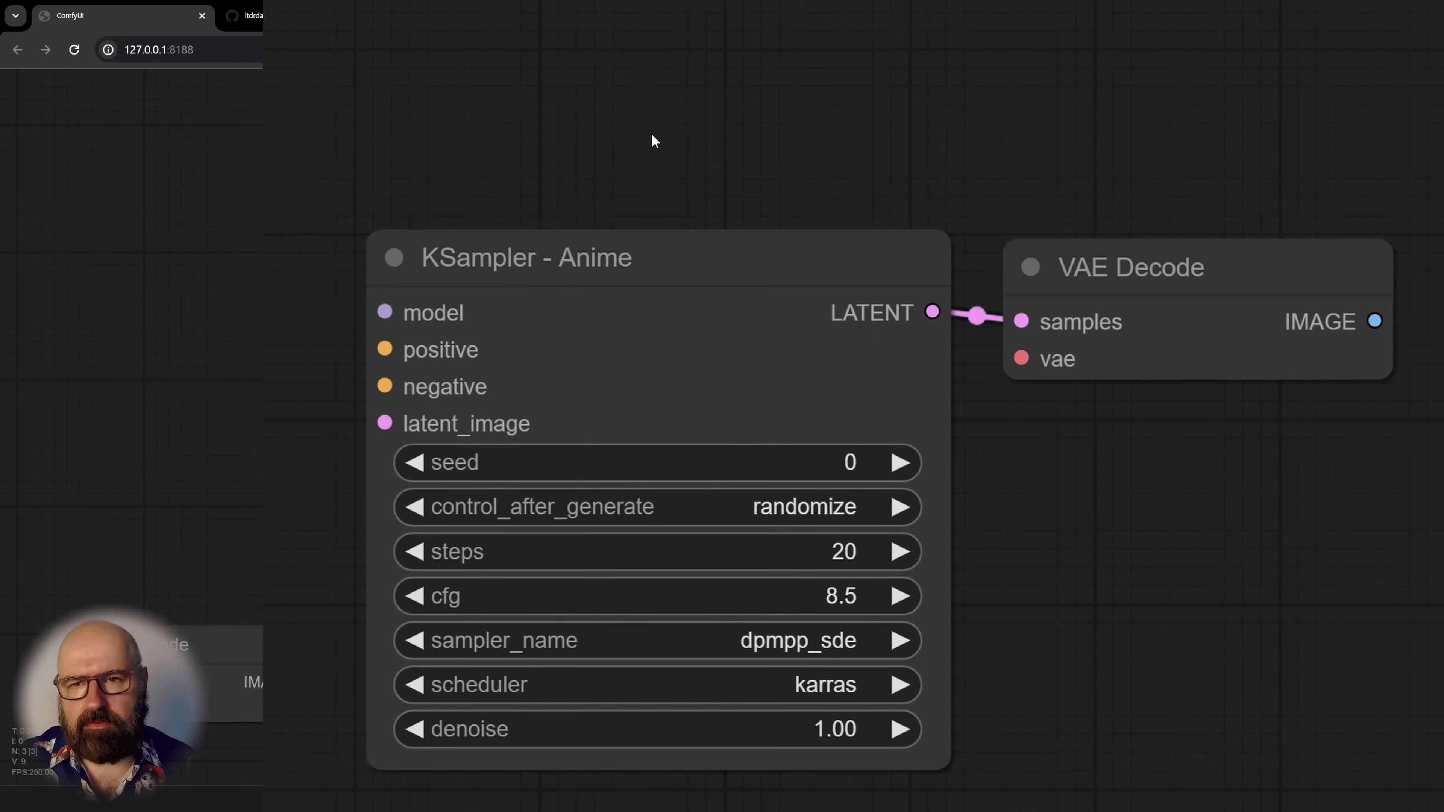
Step: Add a group, stretch it over KSampler - Anime and VAE Decode, and arrange both nodes inside
{"action": "right_click", "coordinate": [346, 37]}
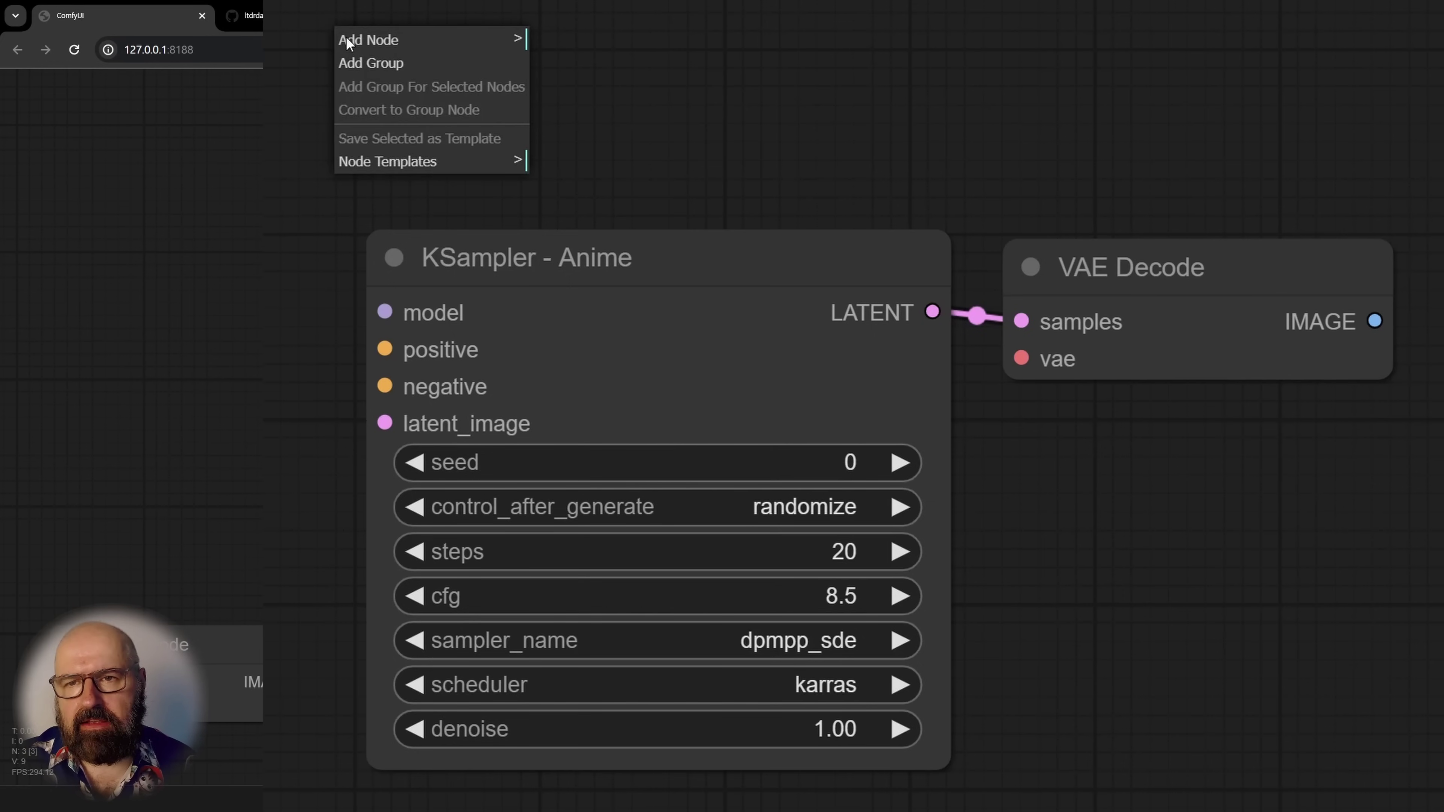
{"action": "left_click", "coordinate": [368, 71]}
{"action": "left_click_drag", "start_coordinate": [454, 87], "coordinate": [429, 63]}
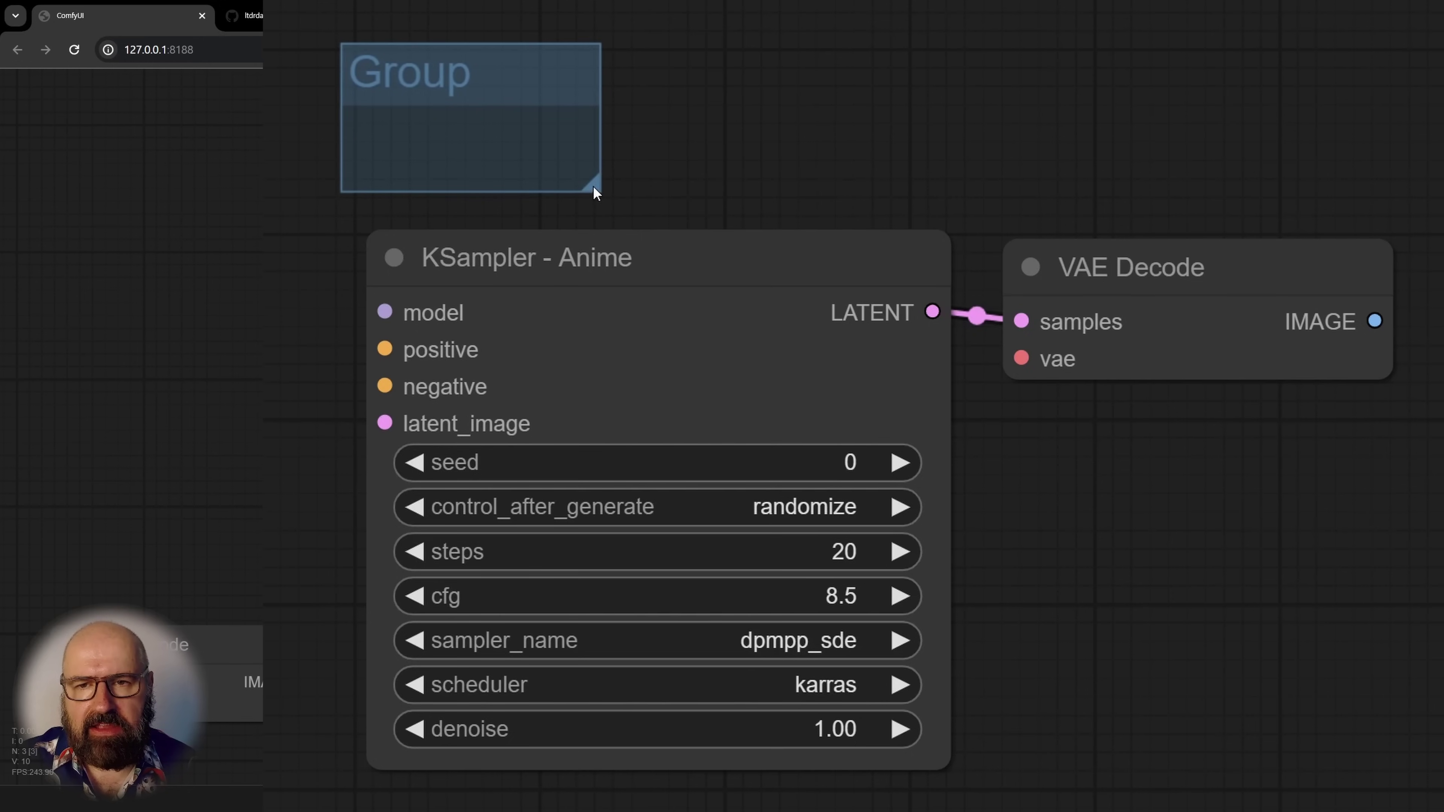
{"action": "left_click_drag", "start_coordinate": [593, 187], "coordinate": [1409, 752]}
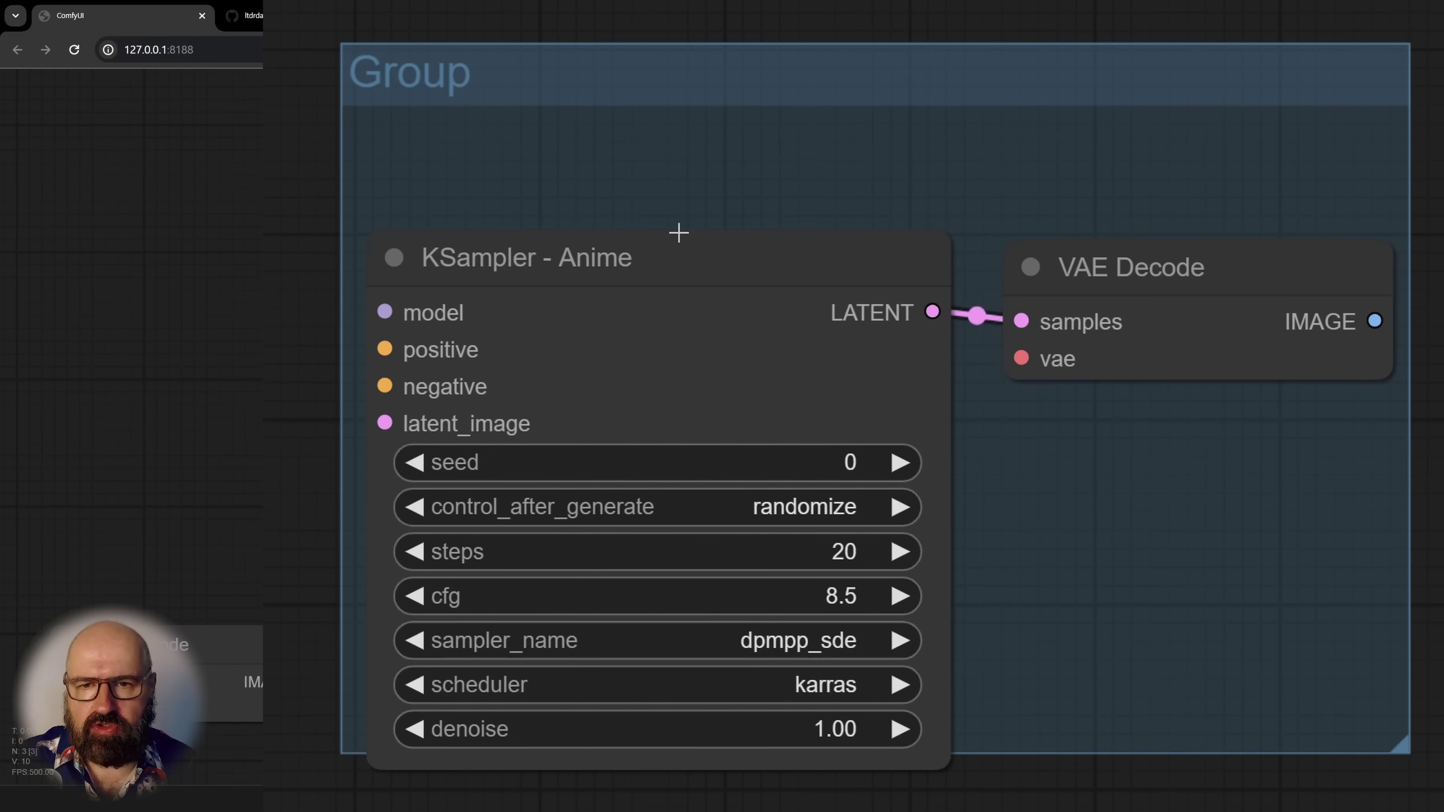
{"action": "left_click_drag", "start_coordinate": [677, 235], "coordinate": [691, 160]}
{"action": "left_click_drag", "start_coordinate": [1145, 283], "coordinate": [1137, 237]}
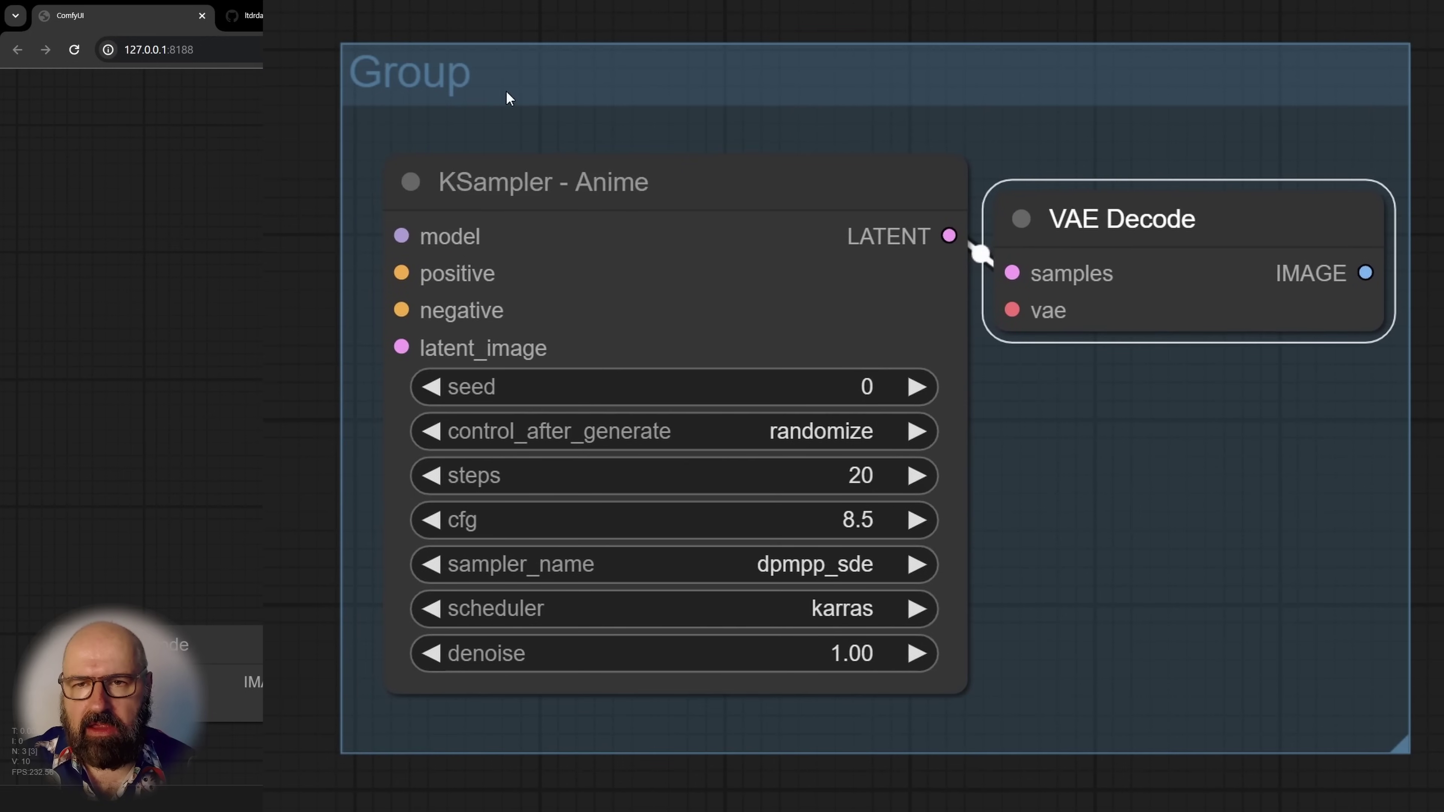
{"action": "mouse_move", "coordinate": [571, 98]}
{"action": "left_mouse_down"}
{"action": "mouse_move", "coordinate": [532, 64]}
{"action": "mouse_move", "coordinate": [510, 193]}
{"action": "mouse_move", "coordinate": [705, 191]}
{"action": "mouse_move", "coordinate": [603, 65]}
{"action": "mouse_move", "coordinate": [580, 222]}
{"action": "mouse_move", "coordinate": [678, 135]}
{"action": "mouse_move", "coordinate": [546, 109]}
{"action": "left_mouse_up"}
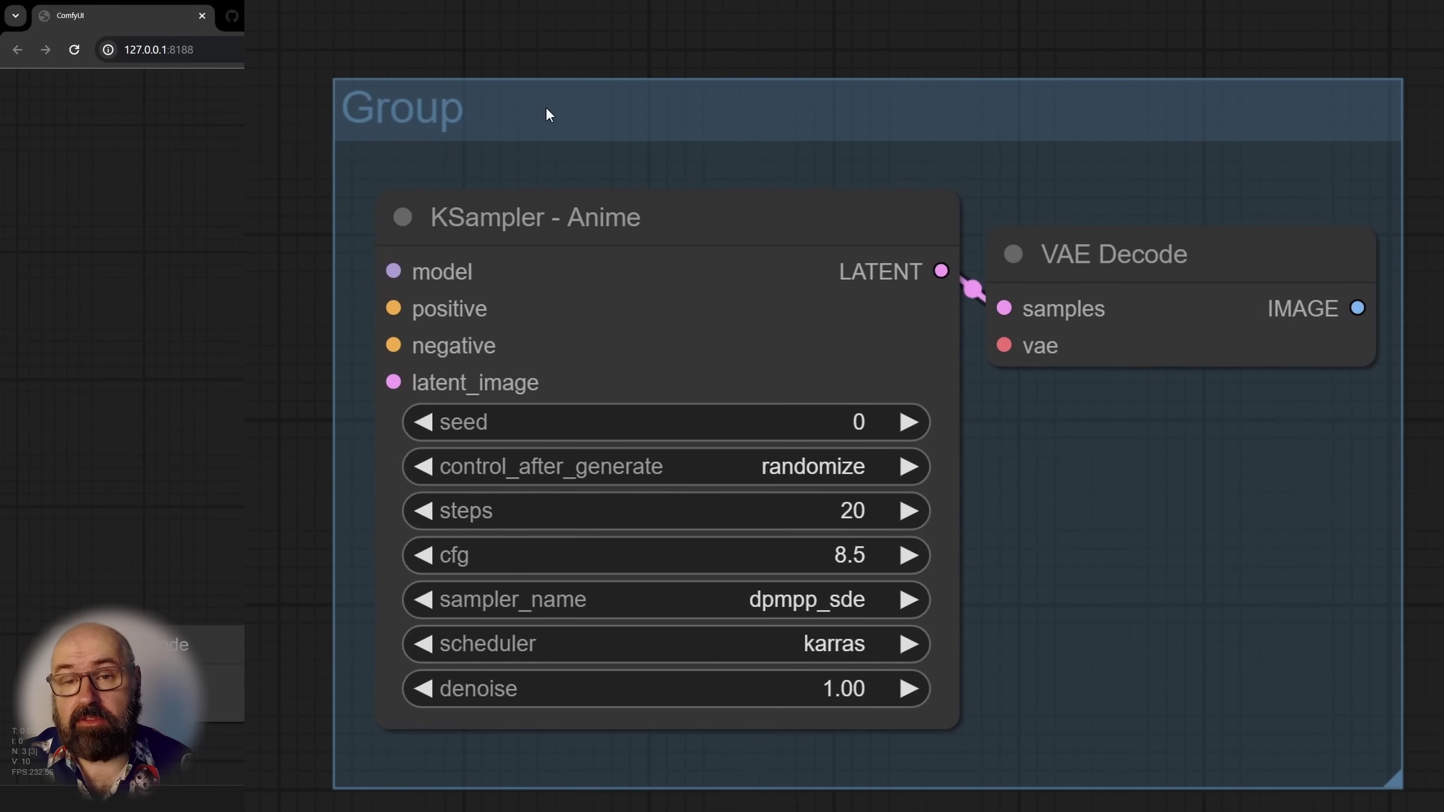
{"action": "right_click", "coordinate": [546, 108]}
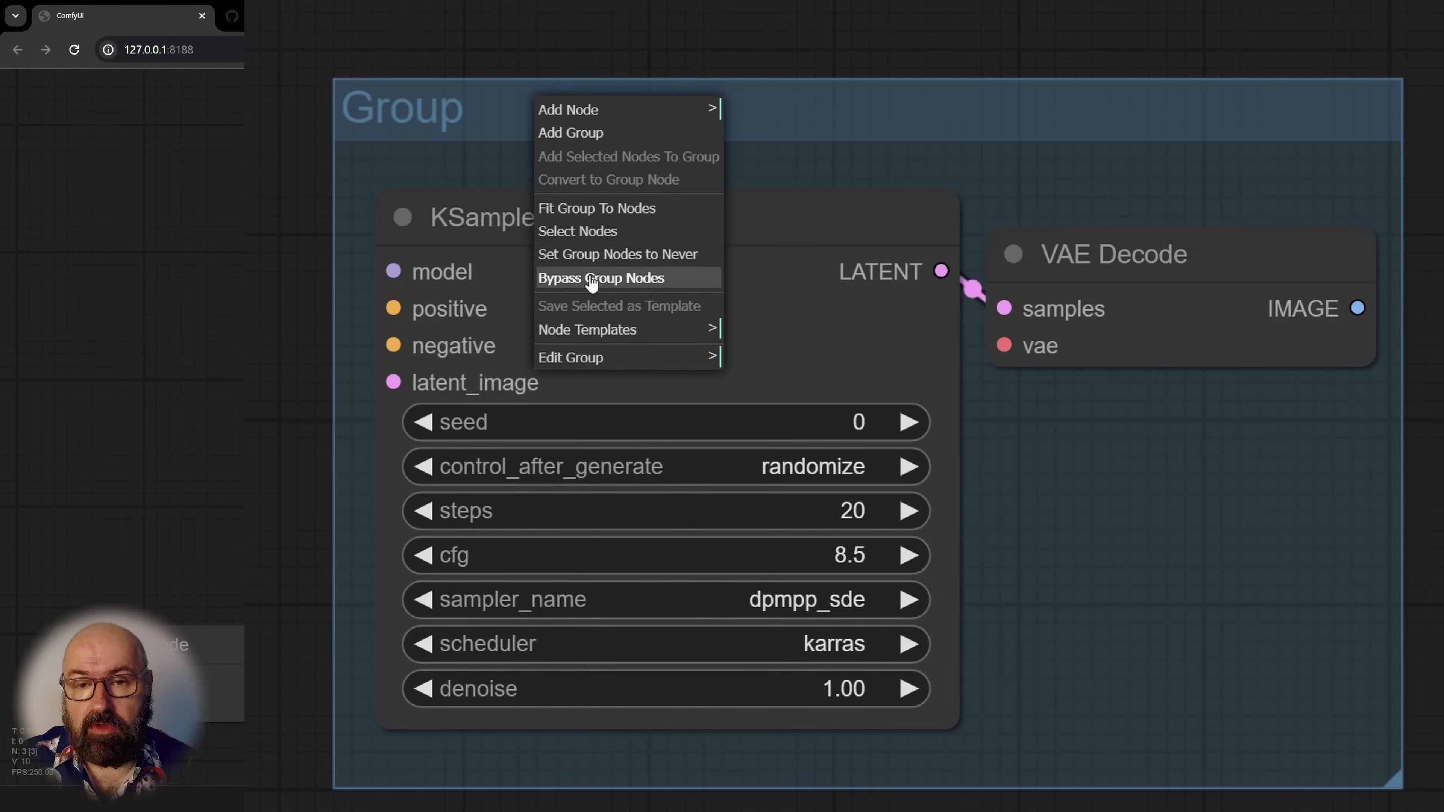
{"action": "left_click", "coordinate": [421, 472]}
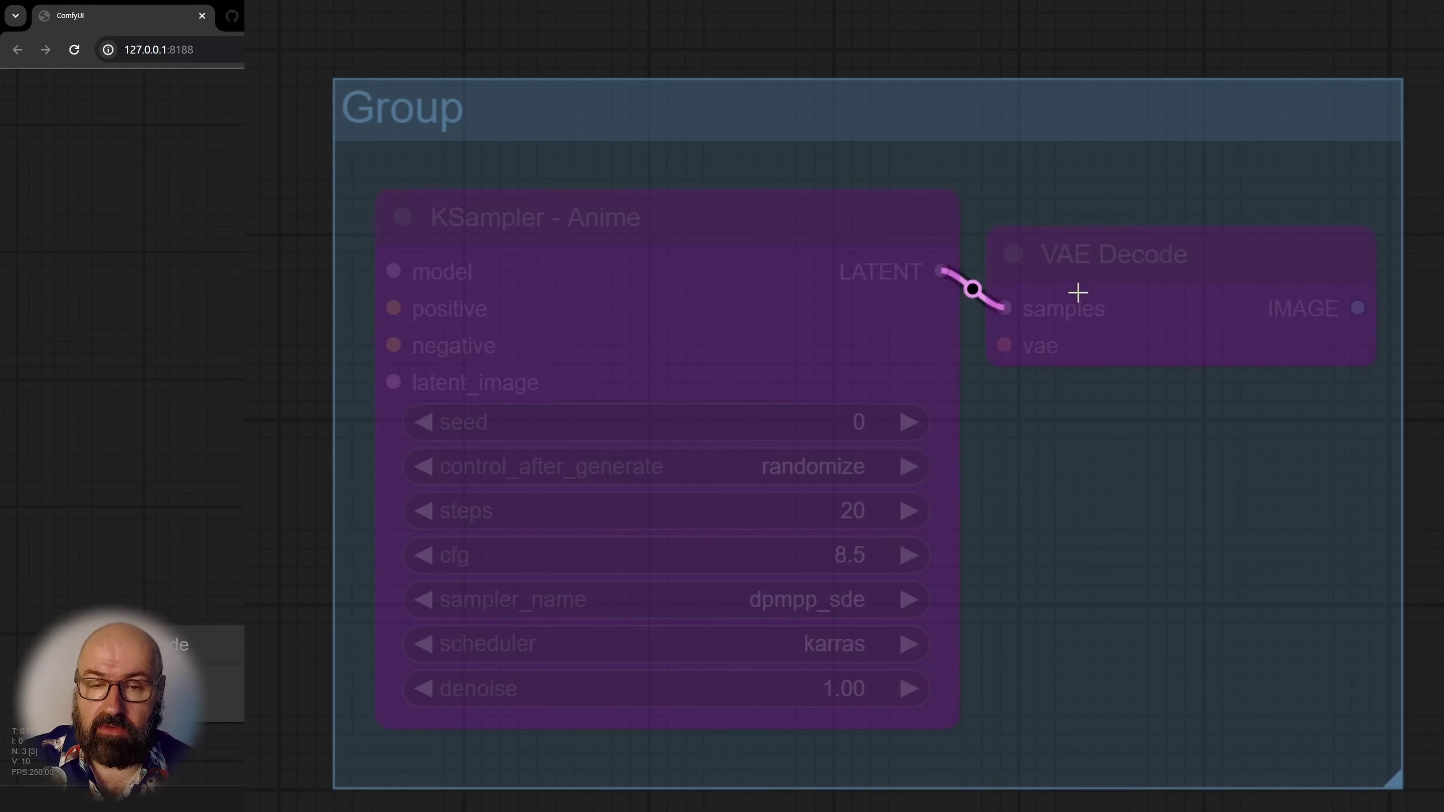
{"action": "right_click", "coordinate": [477, 112]}
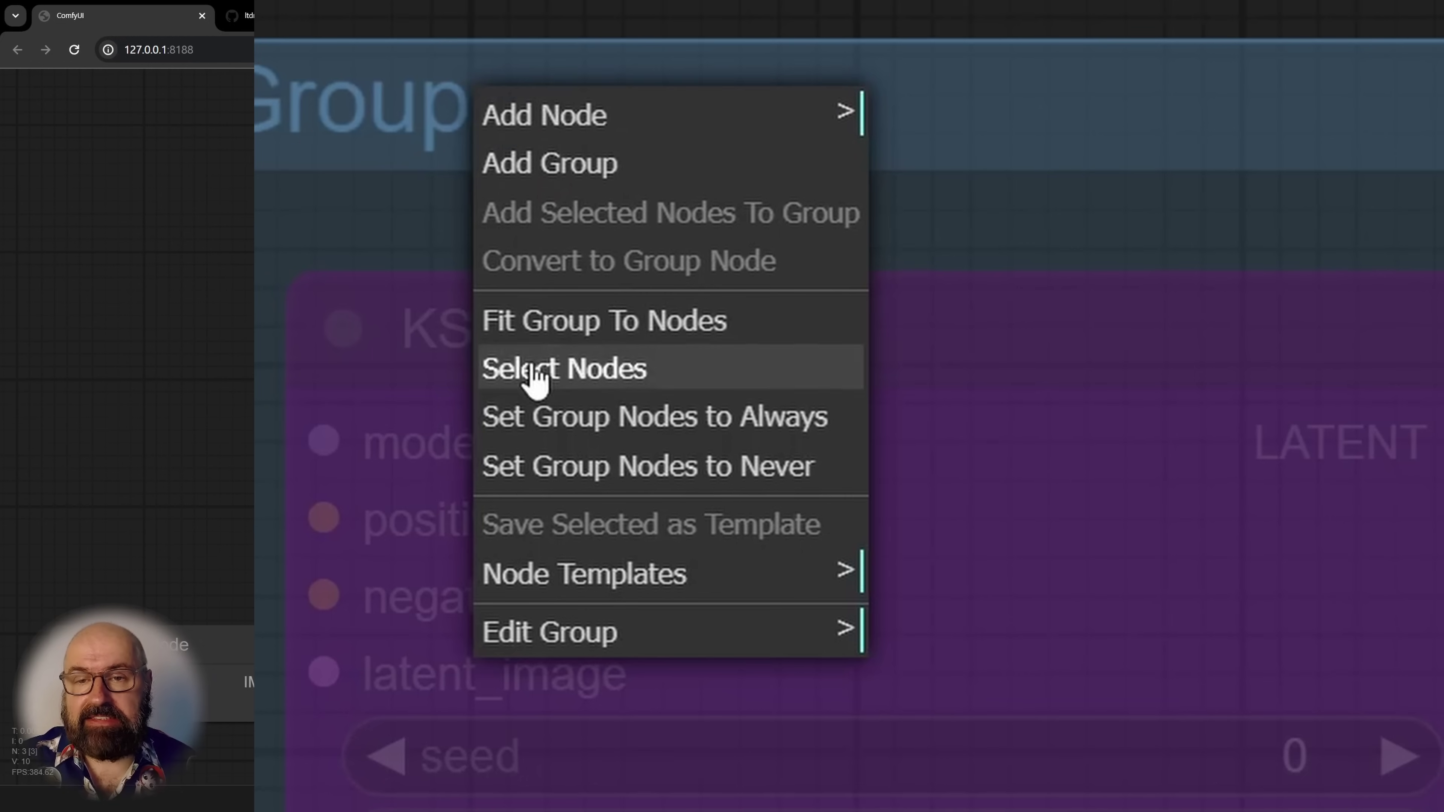
{"action": "left_click", "coordinate": [772, 421]}
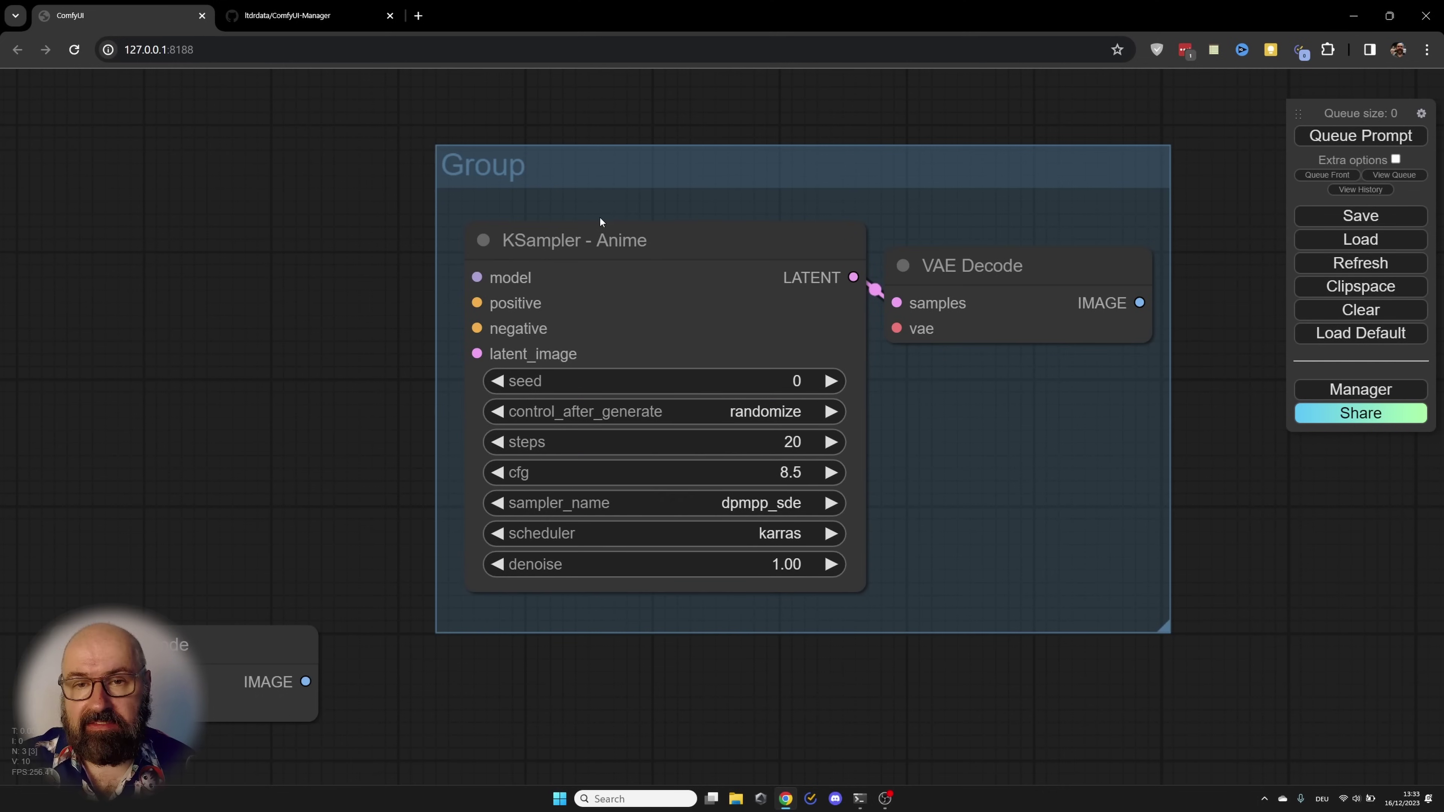
Step: Reposition the group and move the loose VAE Decode node up to its left, level with its nodes
{"action": "left_click_drag", "start_coordinate": [606, 166], "coordinate": [545, 195]}
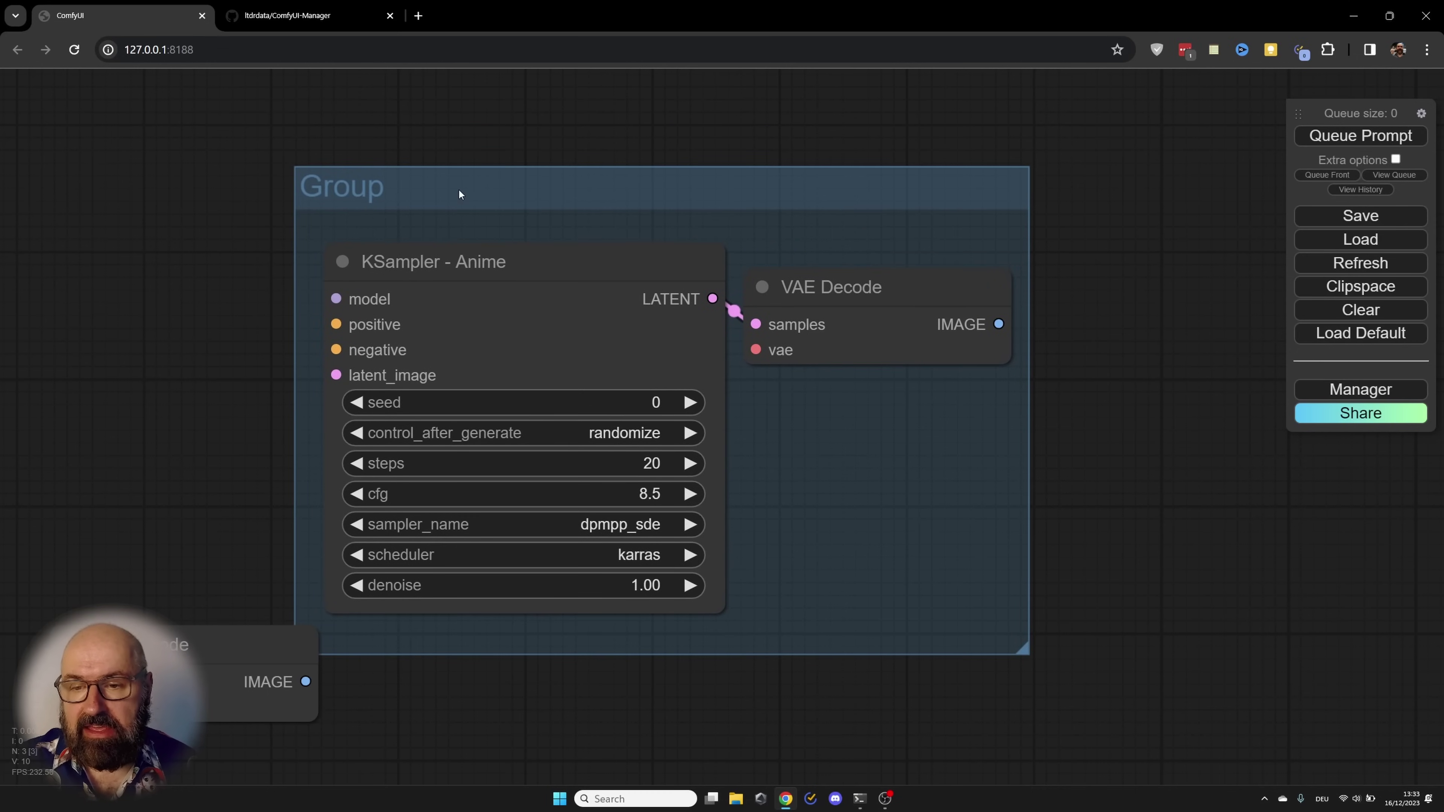
{"action": "left_click_drag", "start_coordinate": [460, 194], "coordinate": [593, 148]}
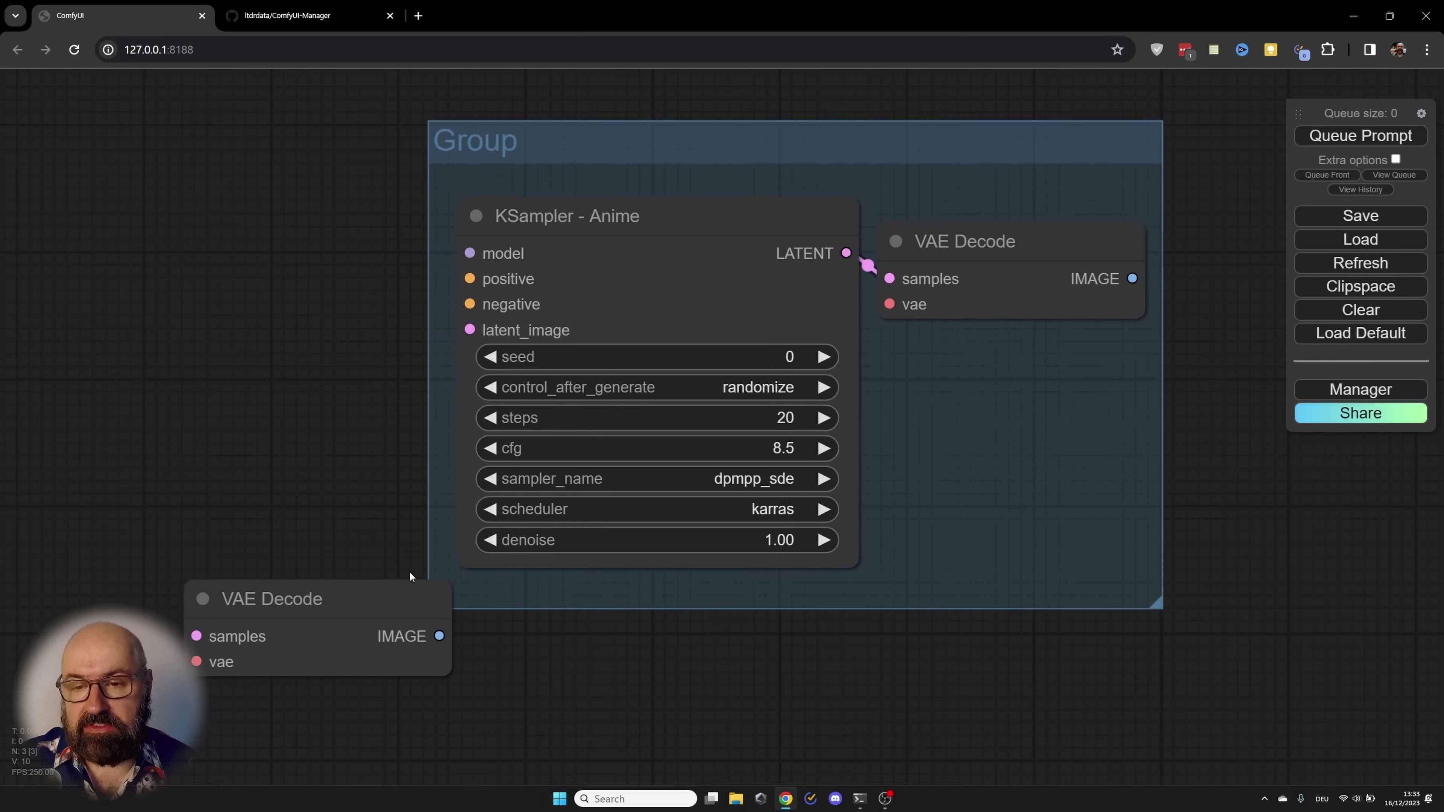
{"action": "left_click_drag", "start_coordinate": [570, 146], "coordinate": [571, 153]}
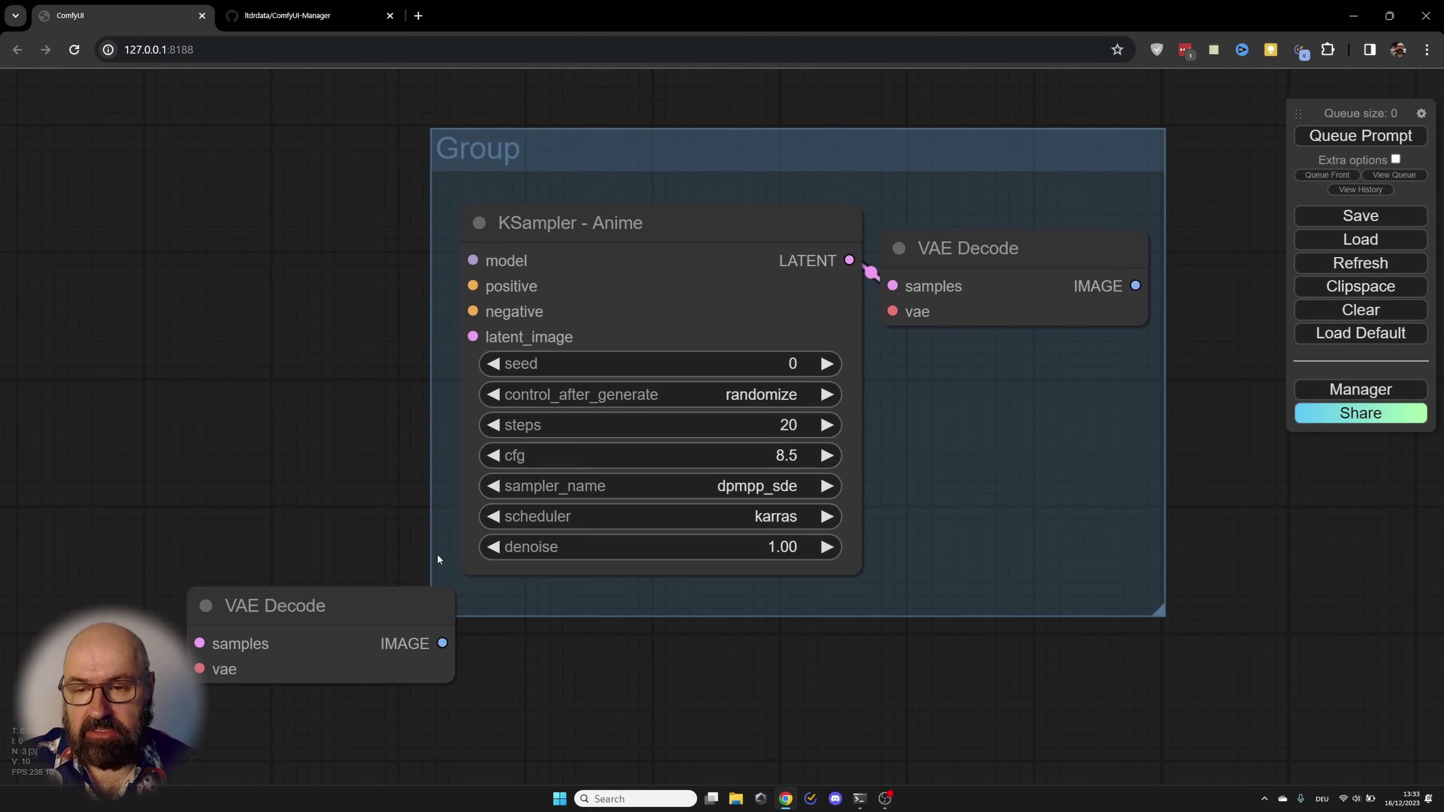
{"action": "left_click_drag", "start_coordinate": [381, 594], "coordinate": [309, 606]}
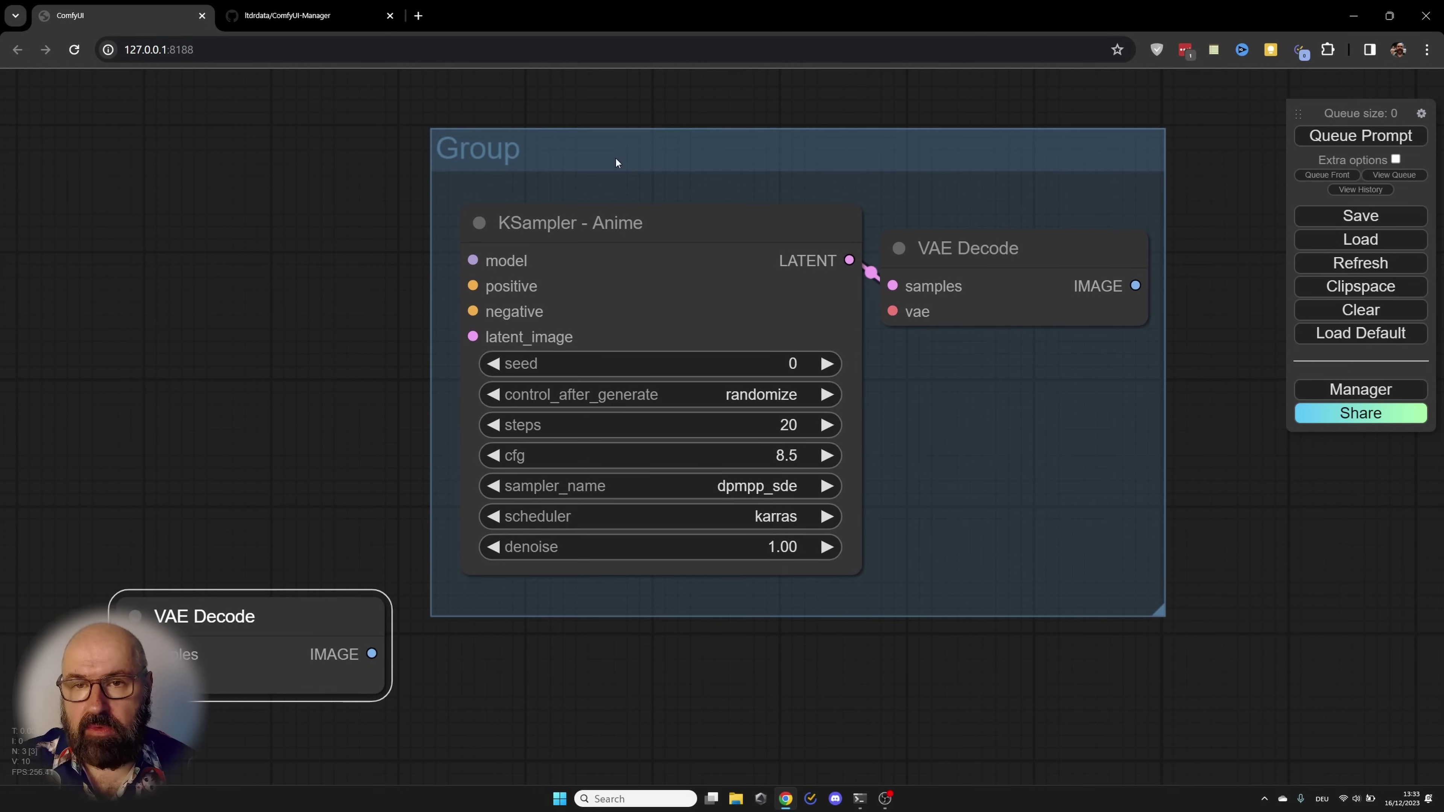
{"action": "mouse_move", "coordinate": [615, 161]}
{"action": "left_mouse_down"}
{"action": "mouse_move", "coordinate": [636, 268]}
{"action": "mouse_move", "coordinate": [615, 210]}
{"action": "mouse_move", "coordinate": [632, 169]}
{"action": "left_mouse_up"}
{"action": "left_click_drag", "start_coordinate": [284, 617], "coordinate": [301, 328]}
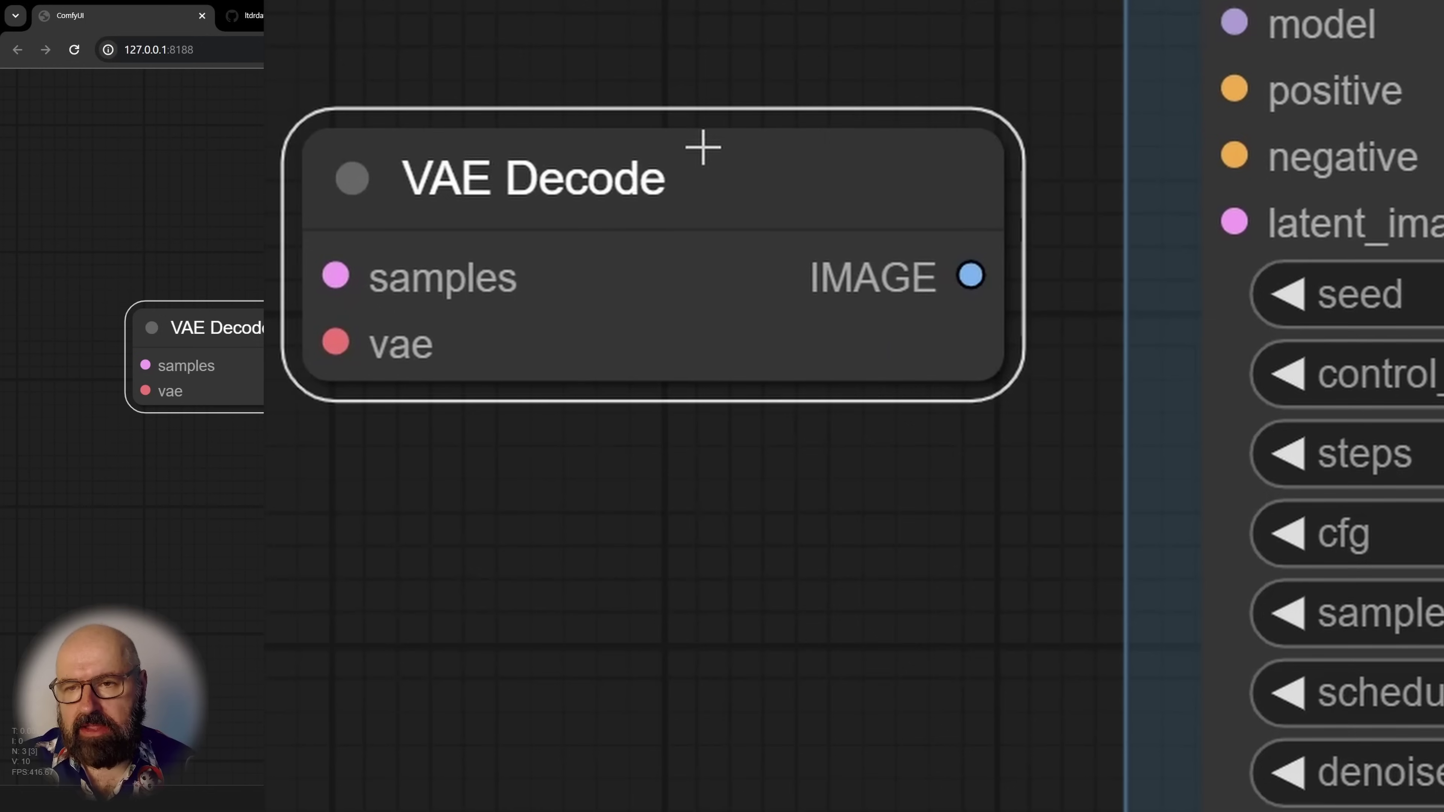
Step: Toggle Bypass on and off for the VAE Decode nodes, then bypass KSampler - Anime
{"action": "right_click", "coordinate": [286, 316]}
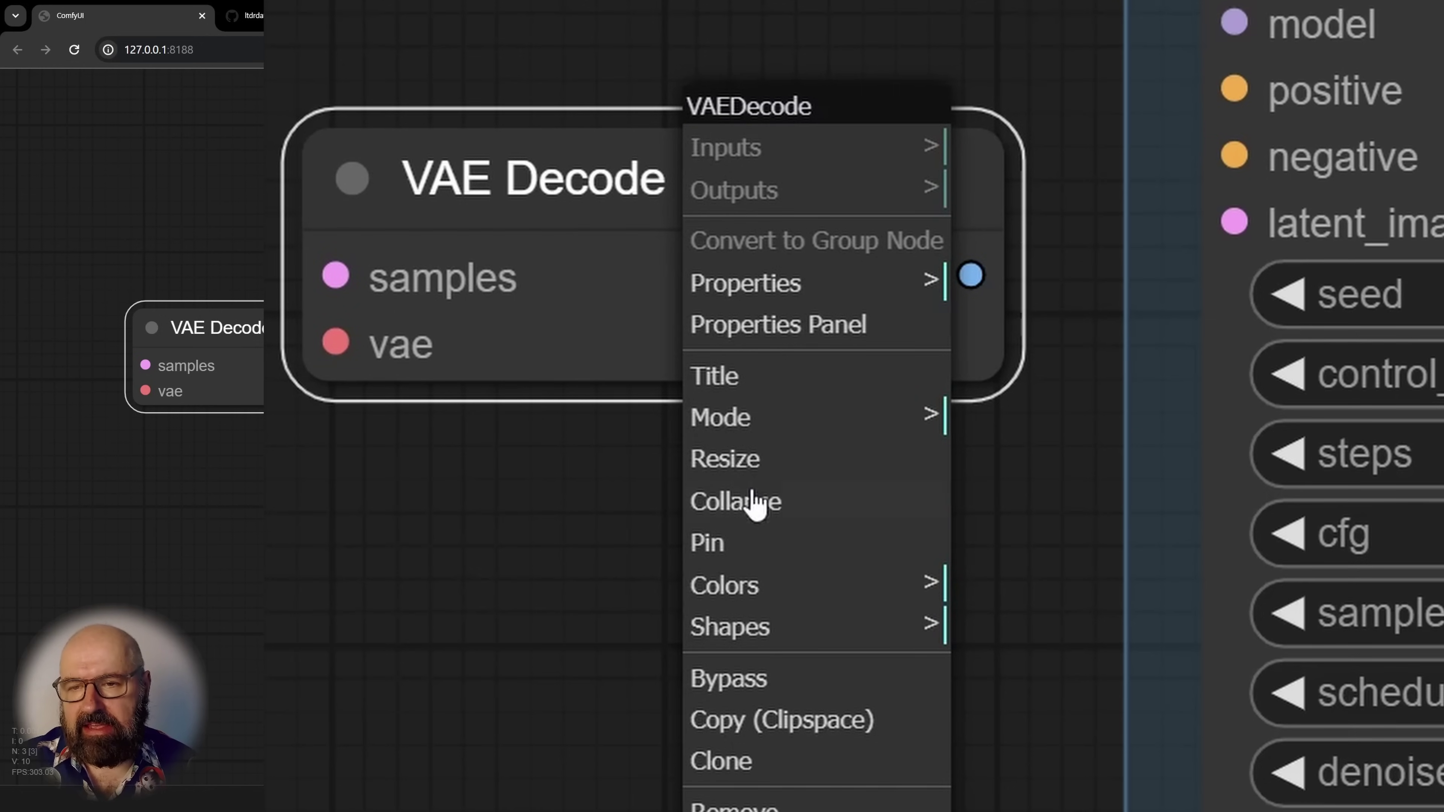
{"action": "left_click", "coordinate": [753, 677]}
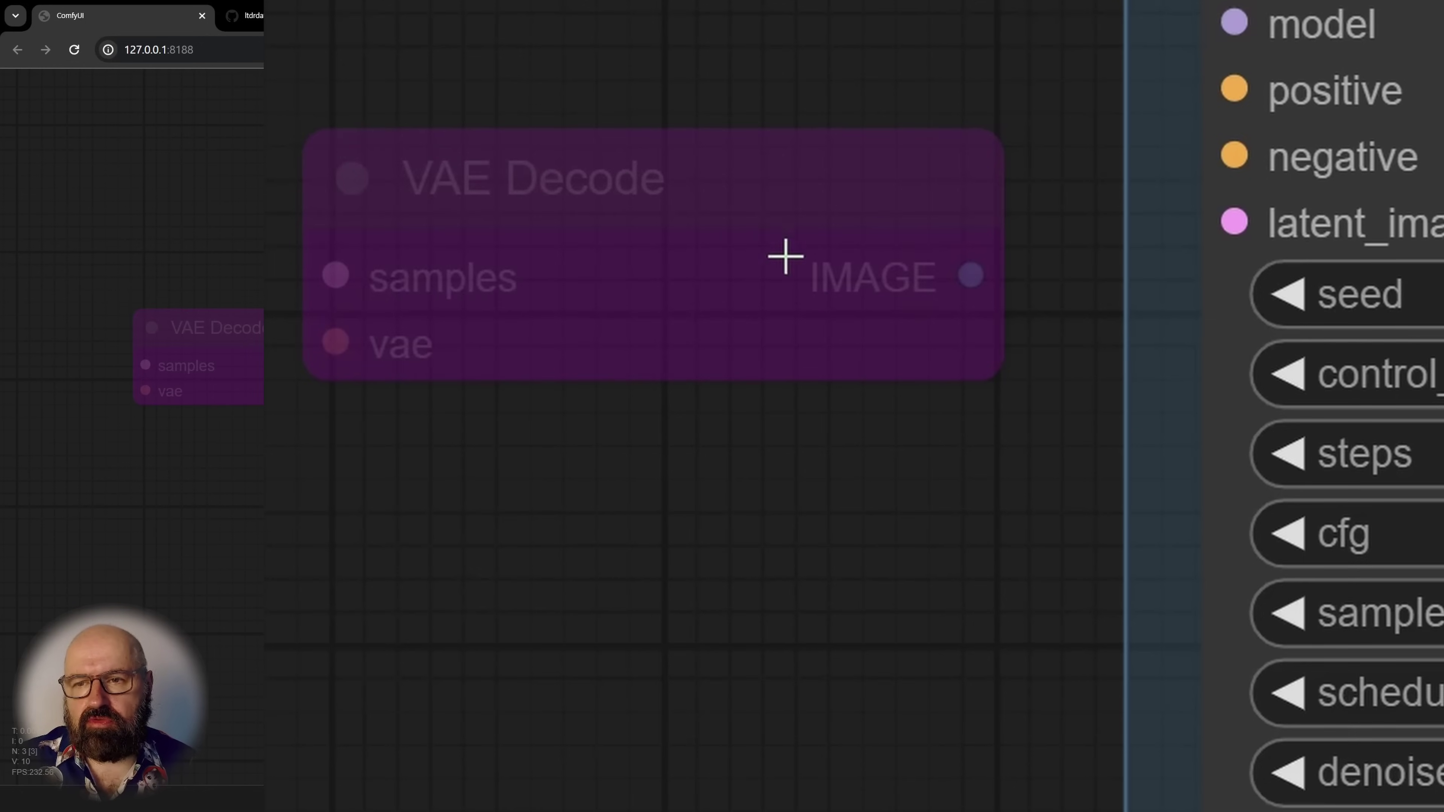
{"action": "right_click", "coordinate": [738, 174]}
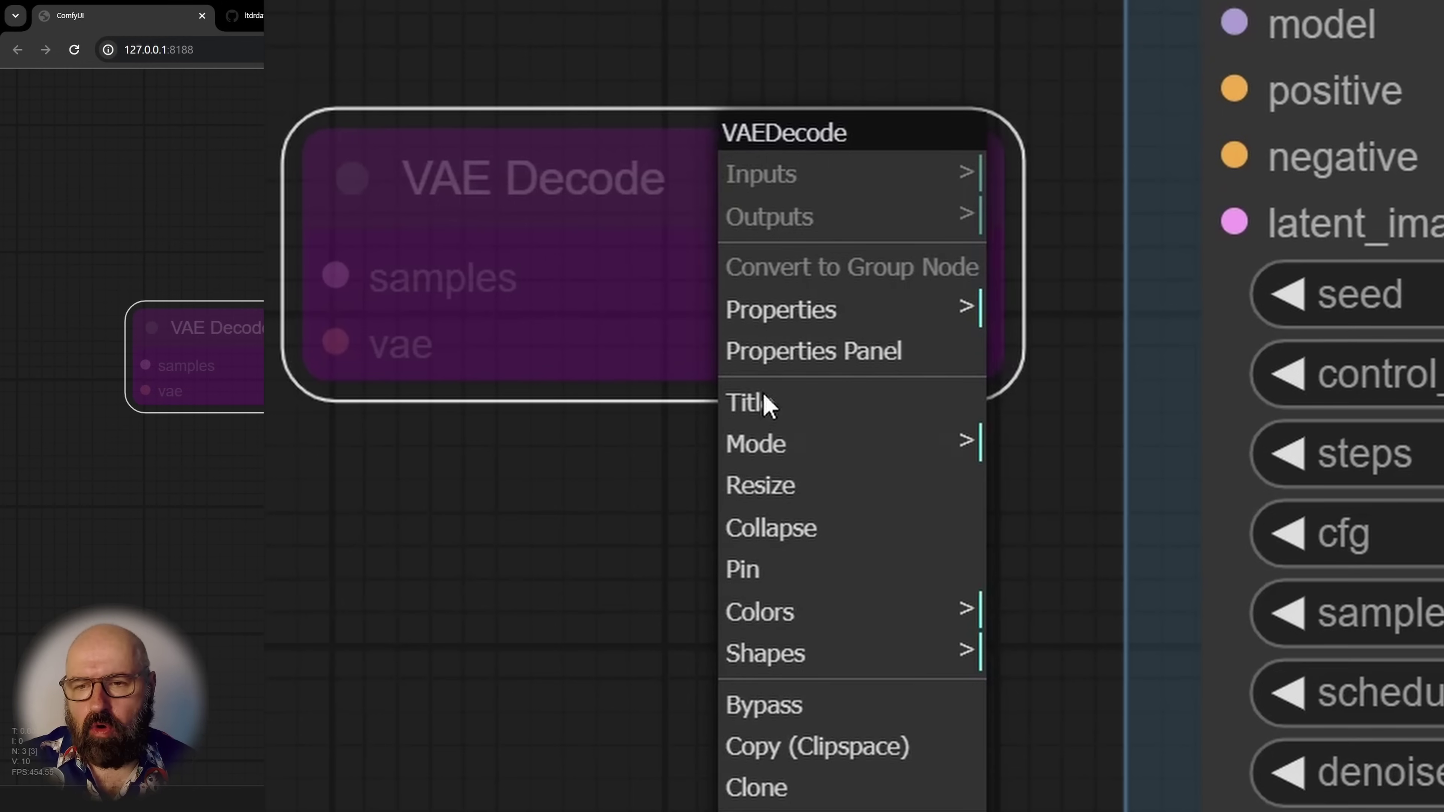
{"action": "left_click", "coordinate": [802, 708]}
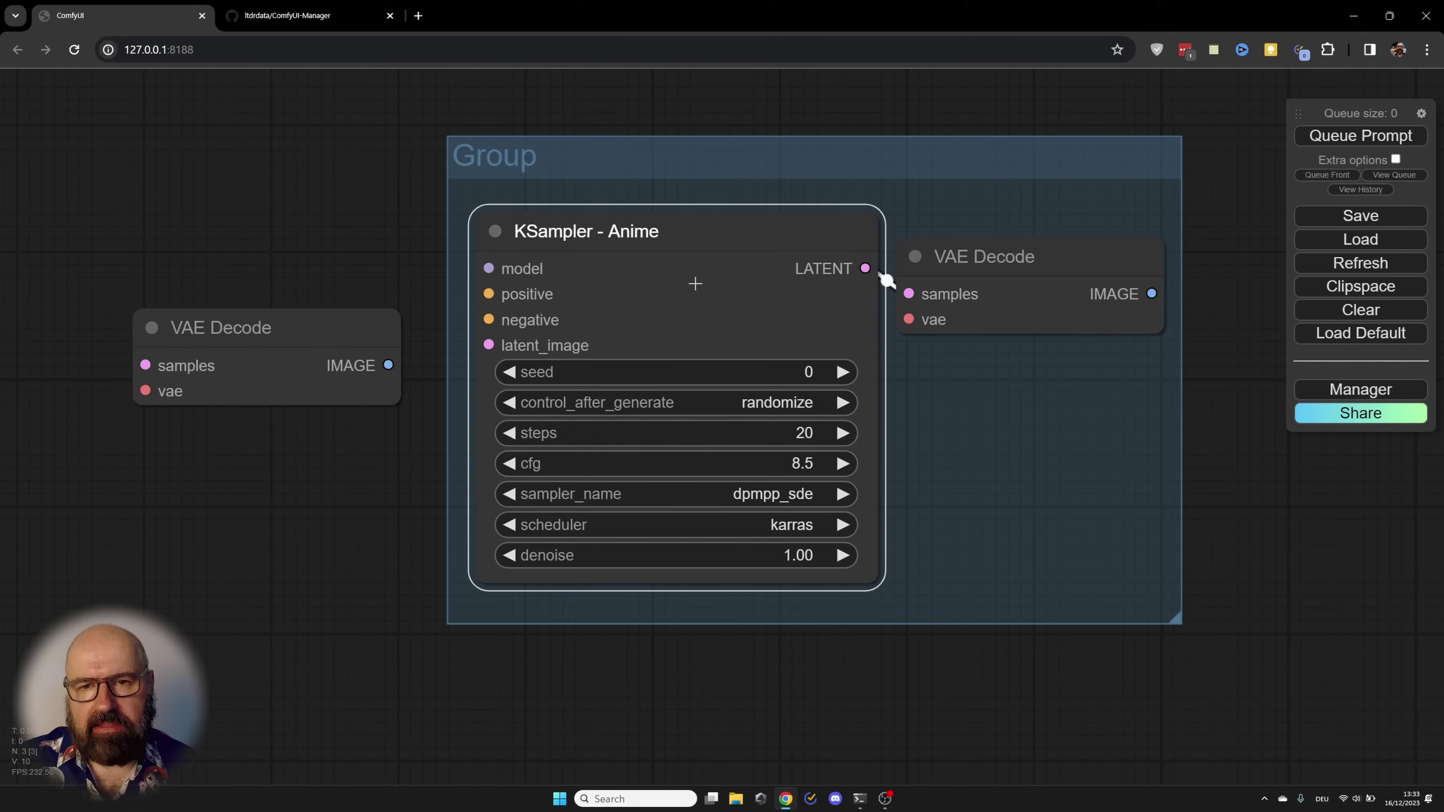
{"action": "right_click", "coordinate": [694, 280]}
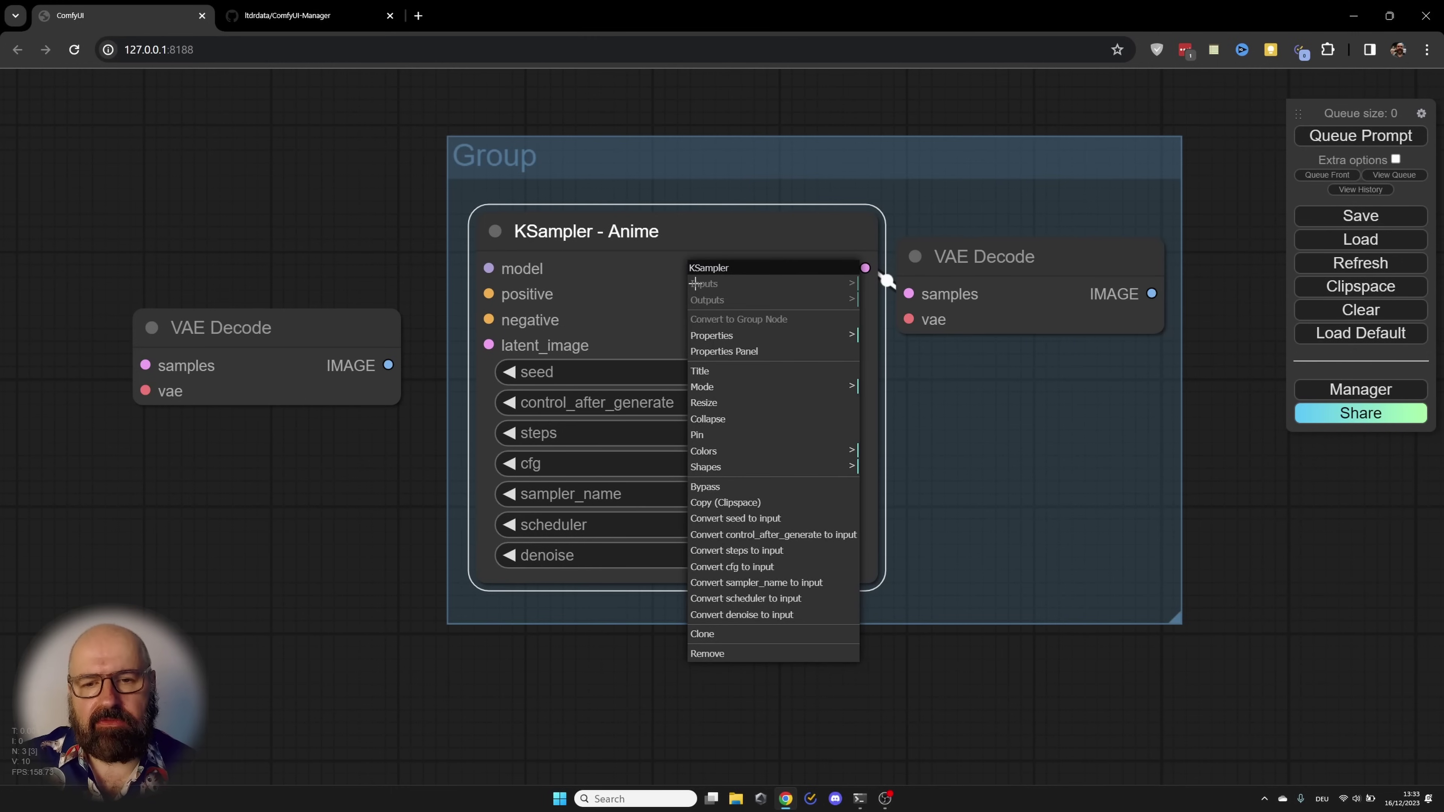
{"action": "left_click", "coordinate": [732, 487]}
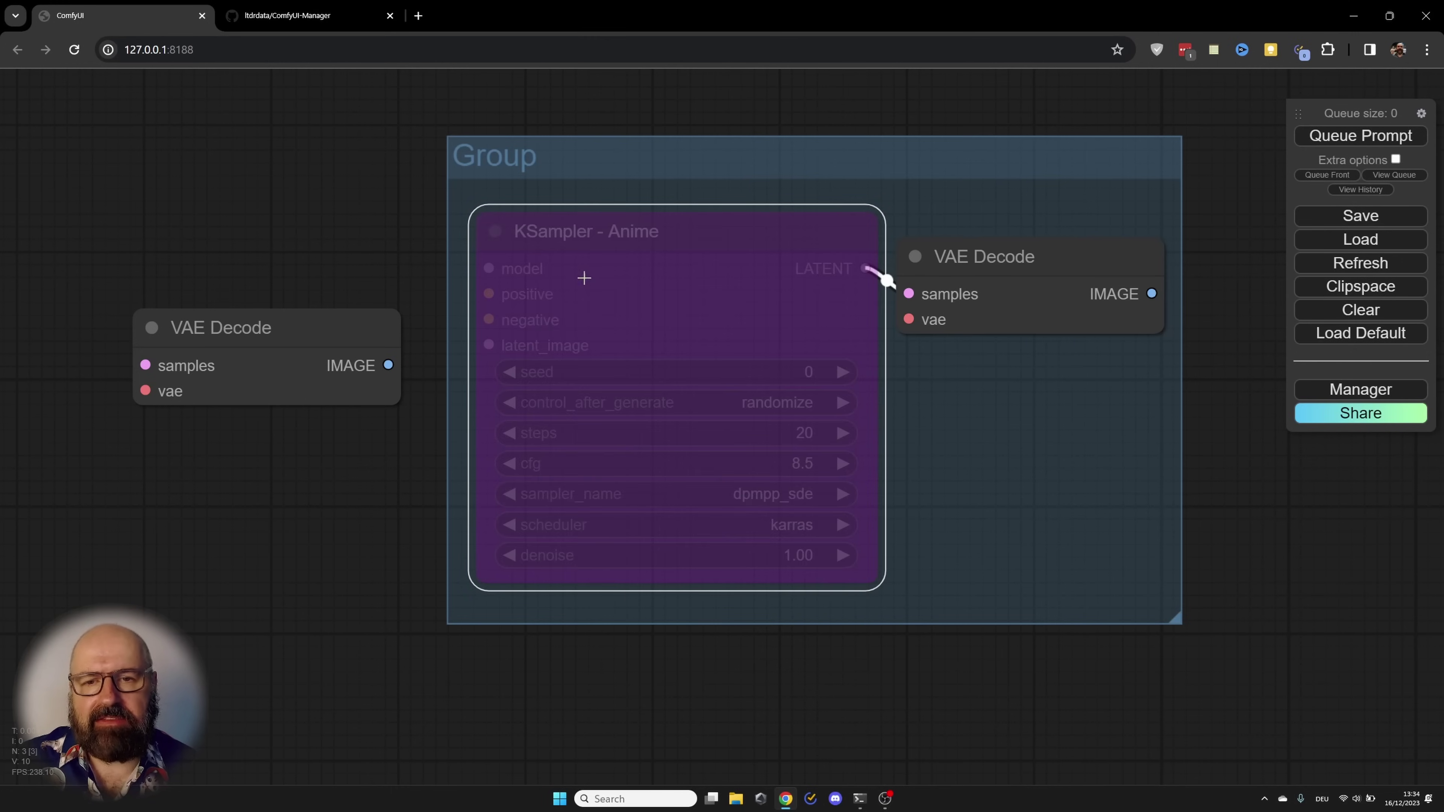